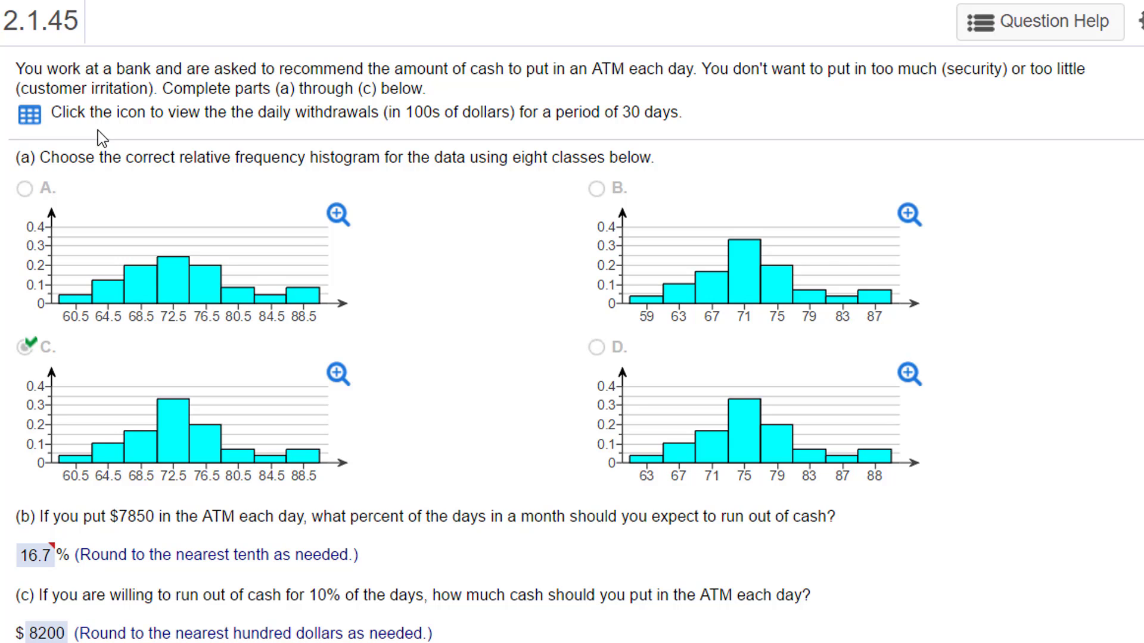
Export the MathXL daily withdrawal table to Excel, open the download, and enable editing.
left_click(28, 119)
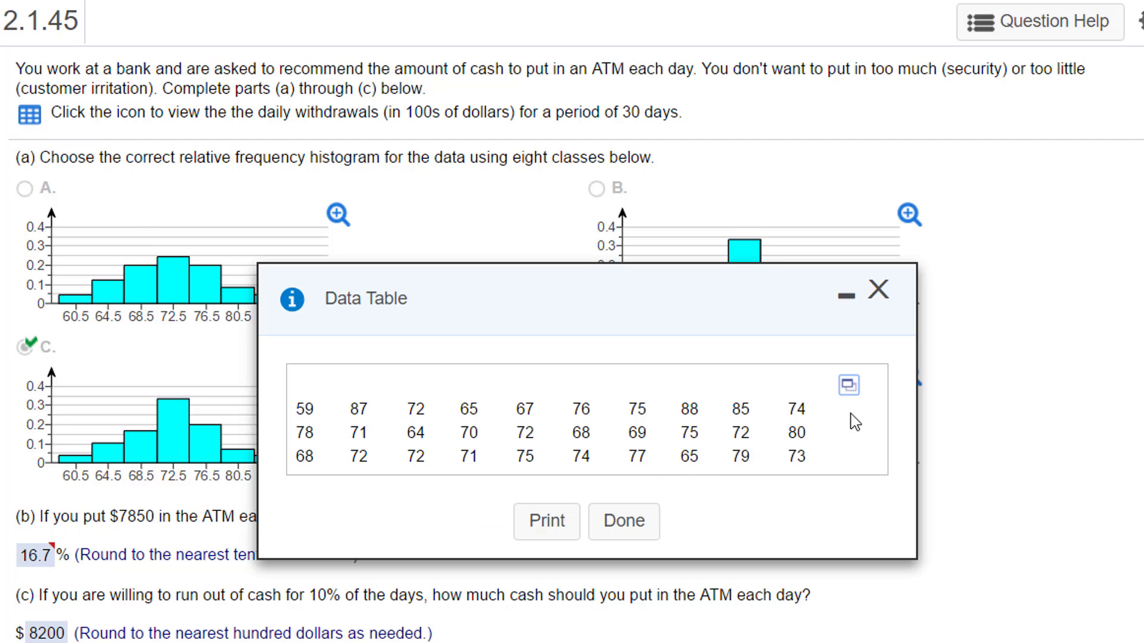
left_click(852, 390)
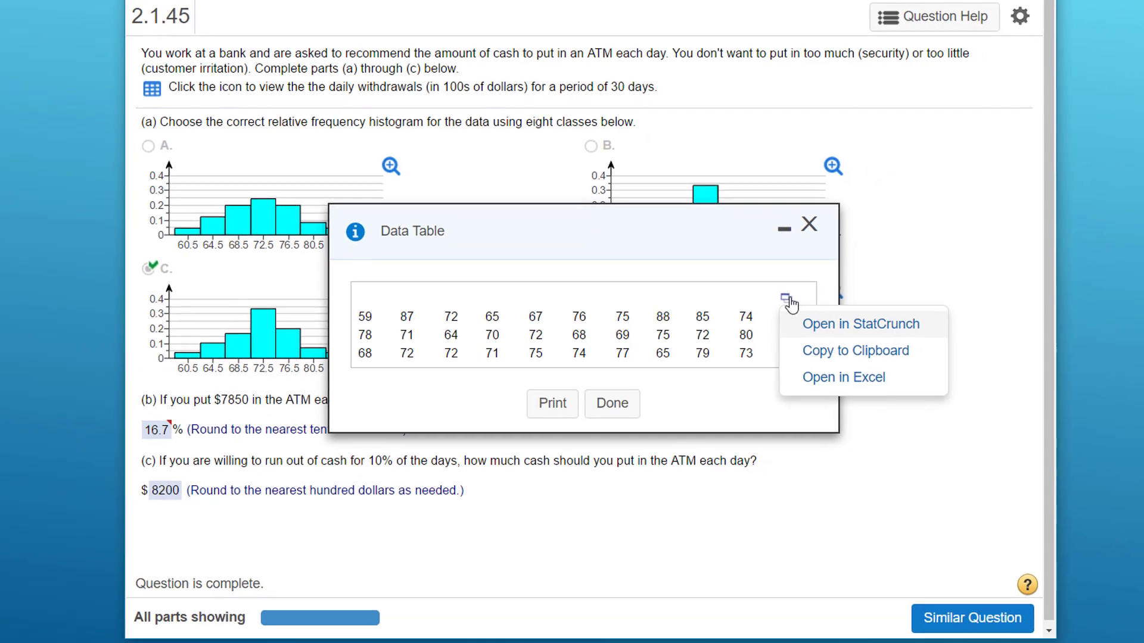
left_click(838, 372)
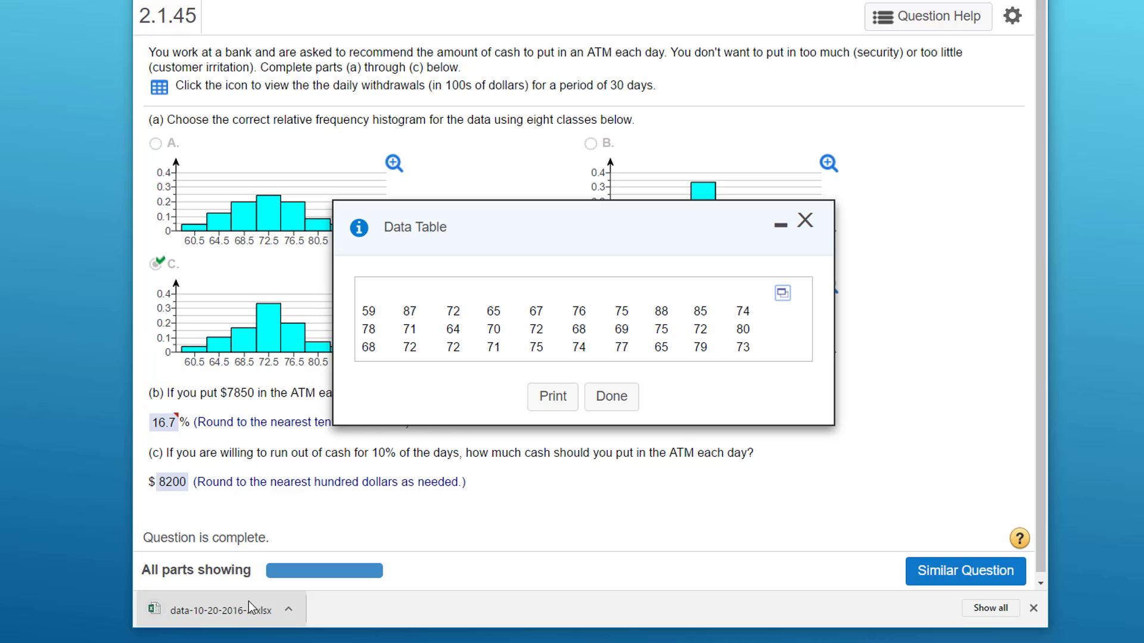
left_click(228, 608)
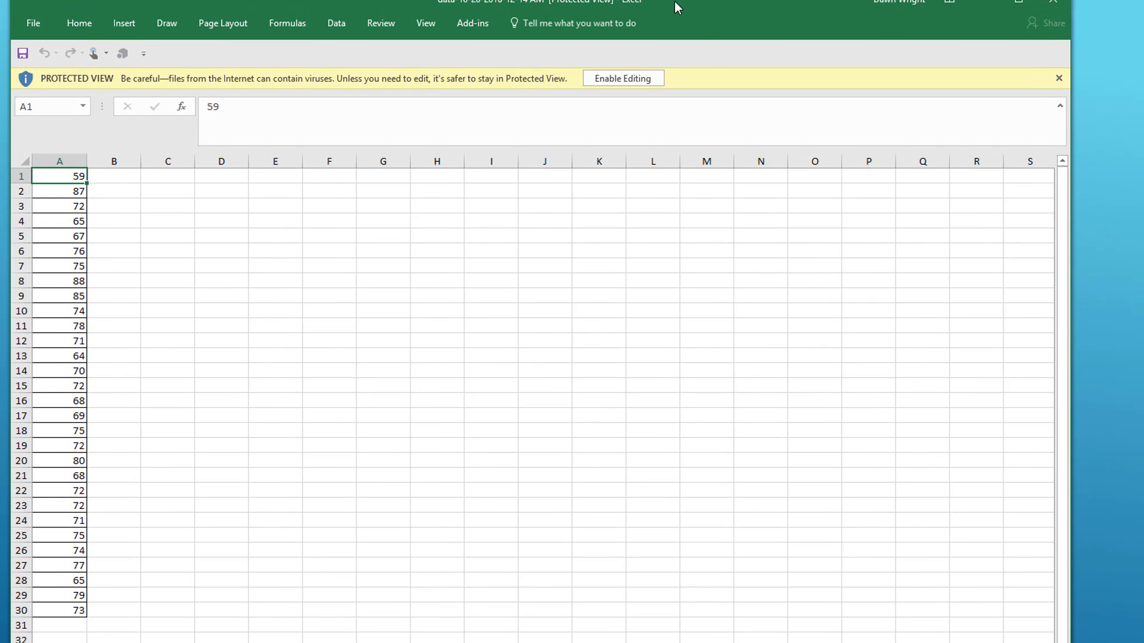
left_click(623, 79)
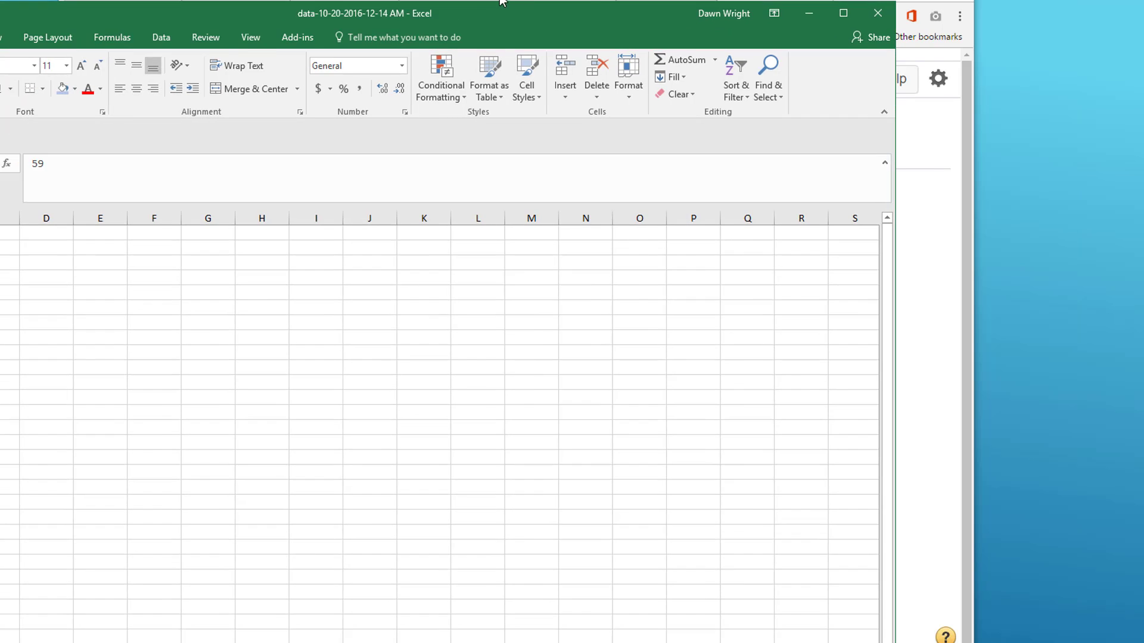
left_click_drag(501, 1, 691, 0)
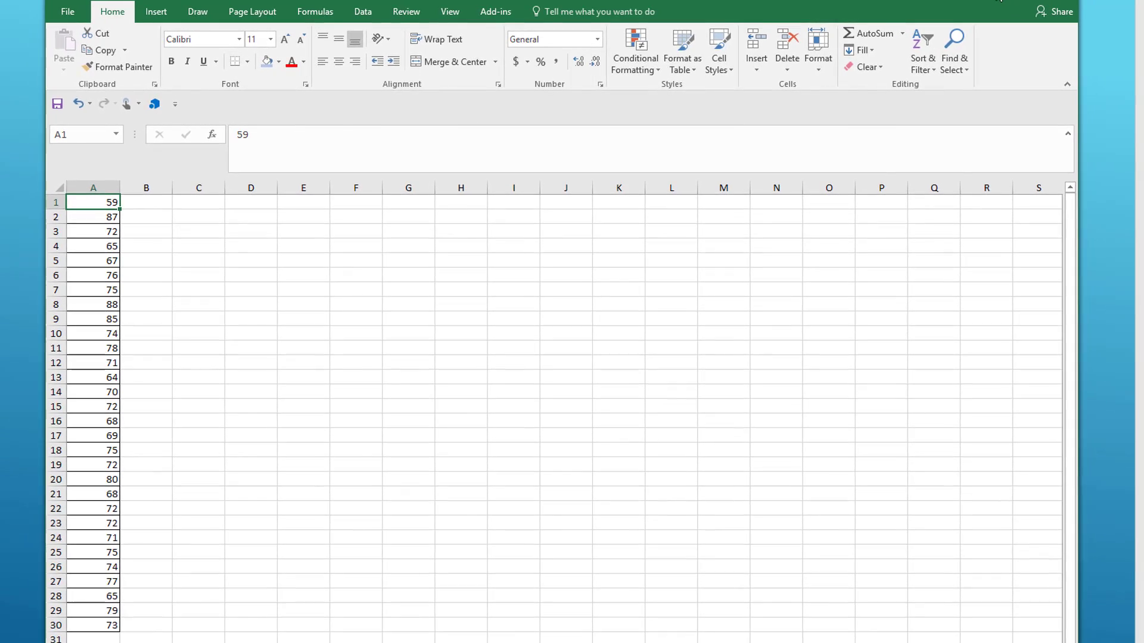
Close the MathXL data table and bring the Excel withdrawals sheet back beside the question.
left_click(1006, 1)
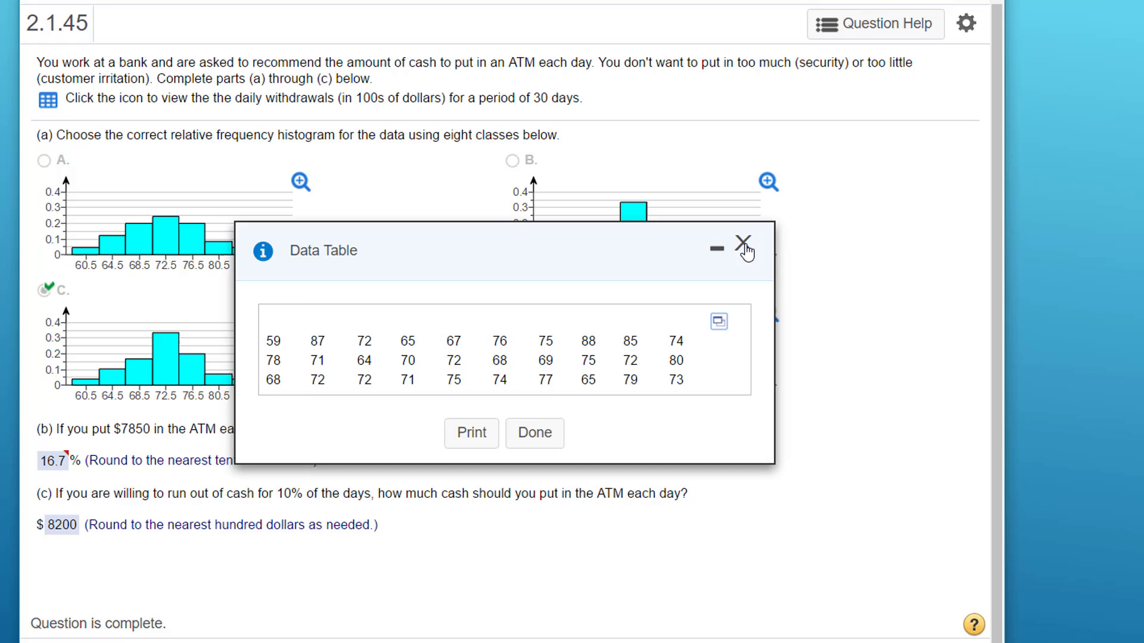
left_click(752, 251)
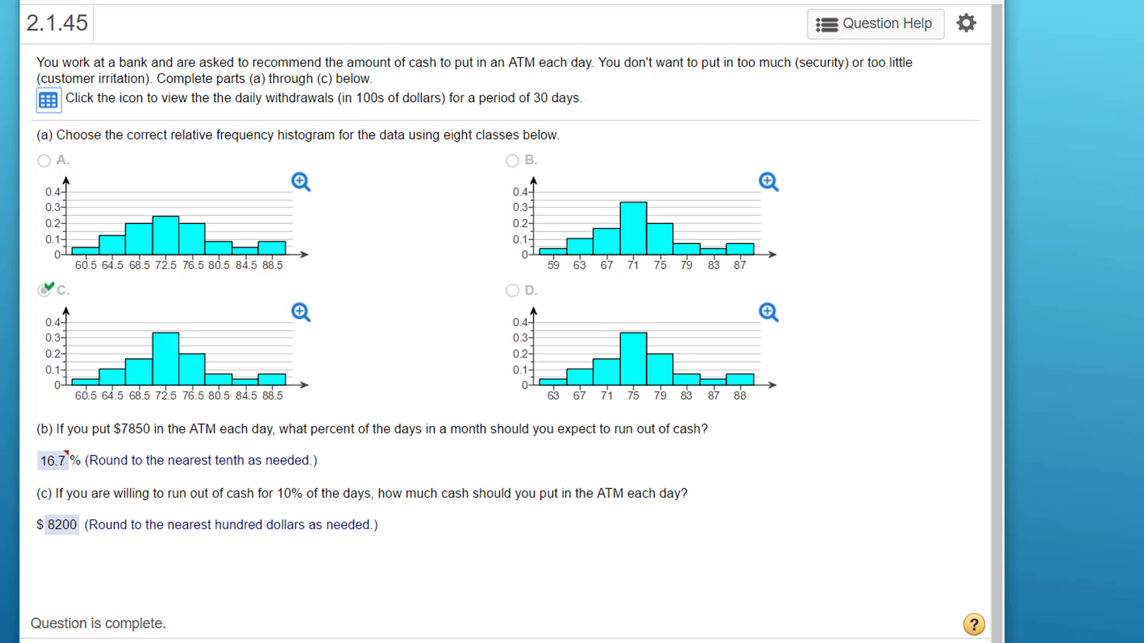
left_click(126, 642)
left_click(185, 623)
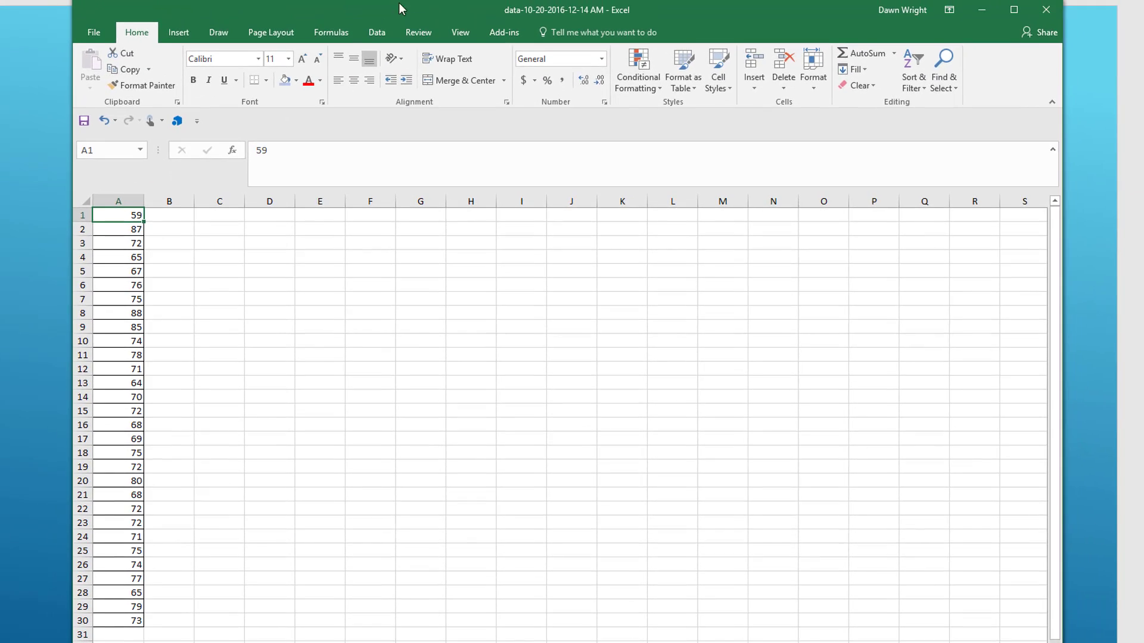
left_click_drag(400, 8, 614, 8)
Label C1 'Bins' and enter a bin count of 8 in D1.
left_click(463, 205)
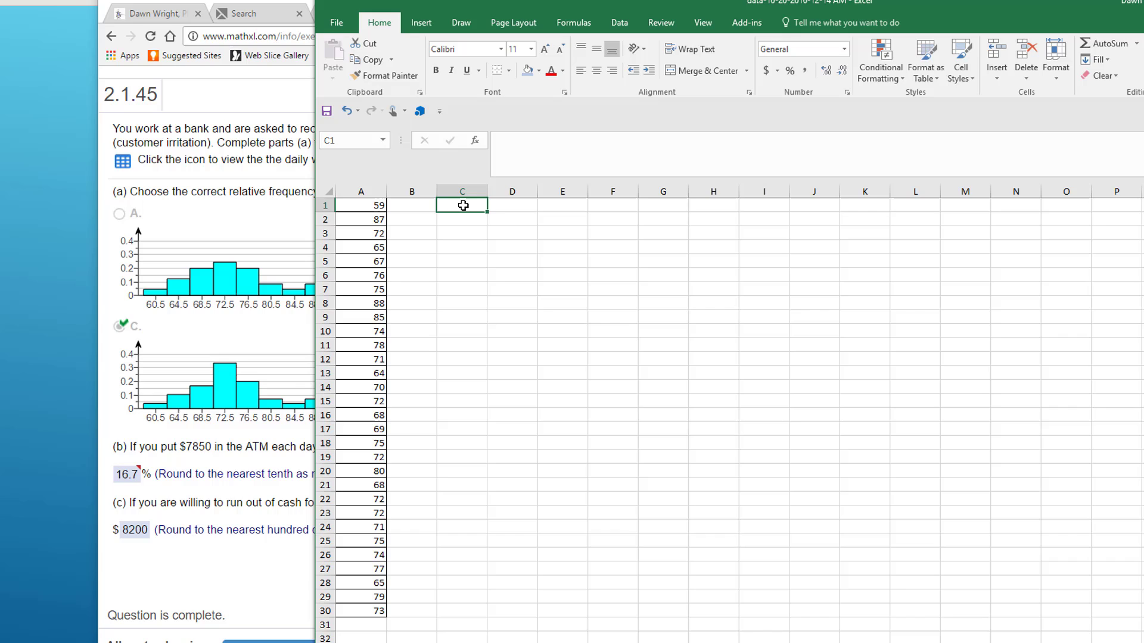
type("Bin")
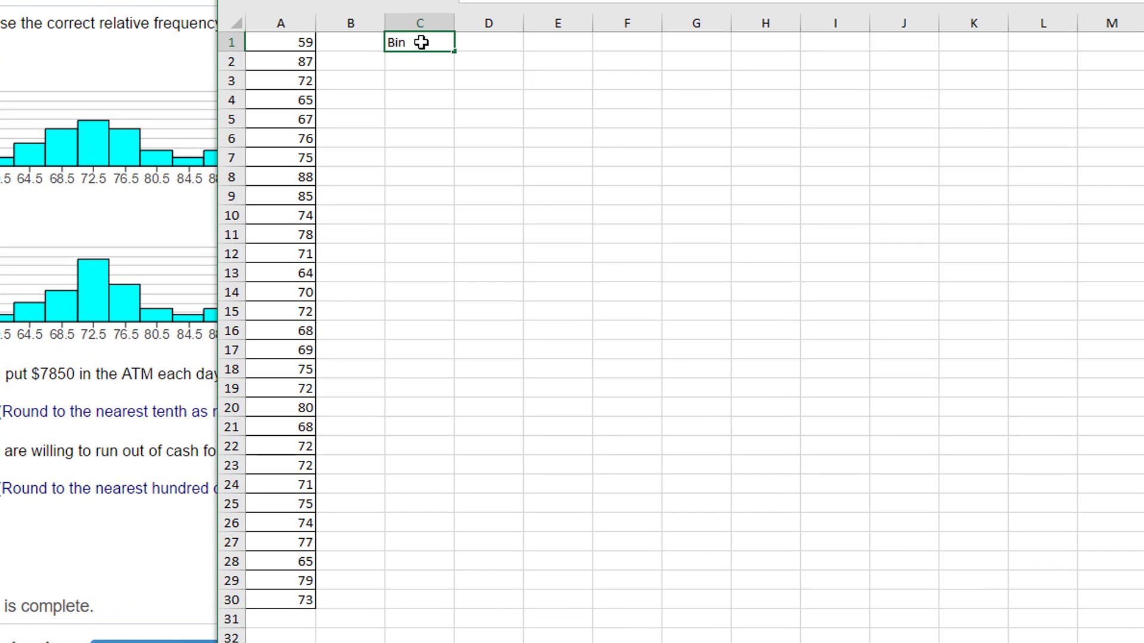
type("s")
left_click(487, 41)
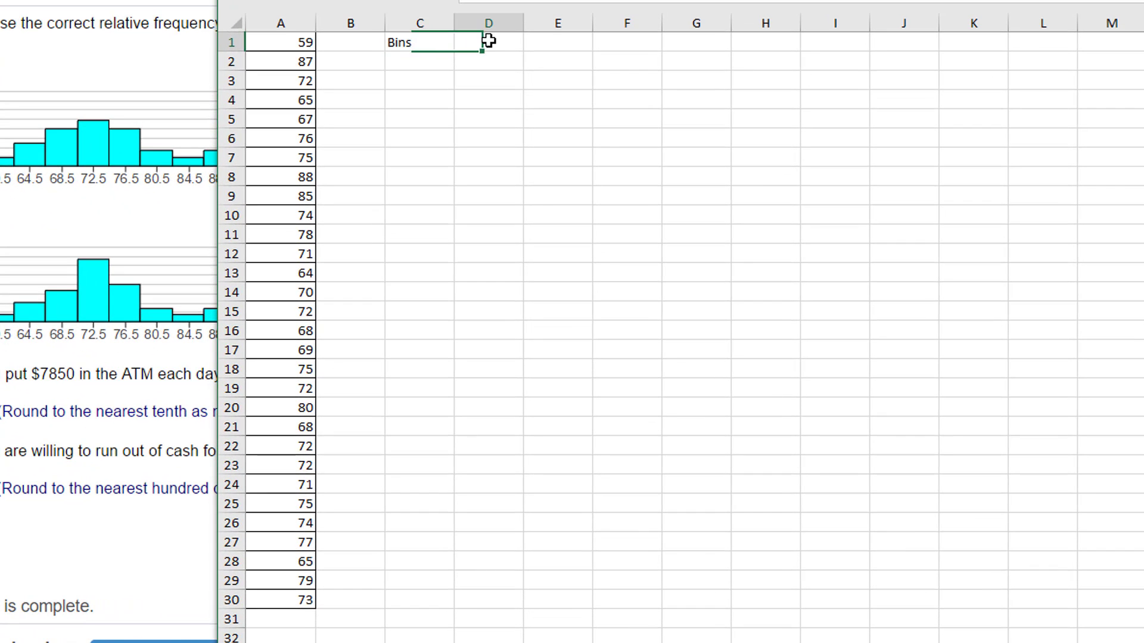
type("8")
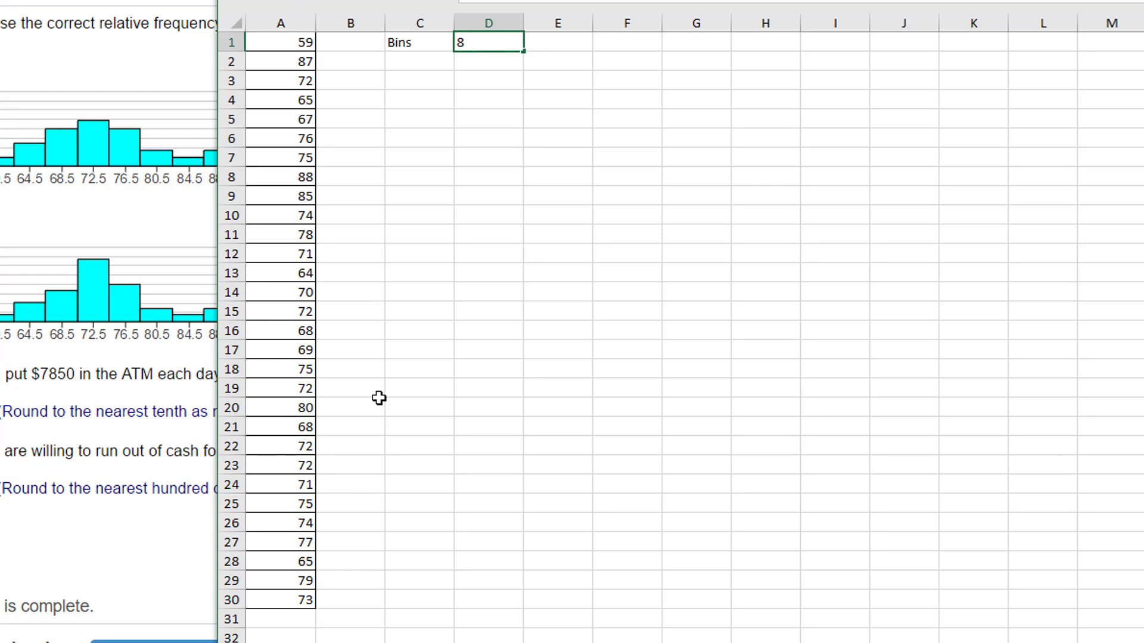
left_click(404, 59)
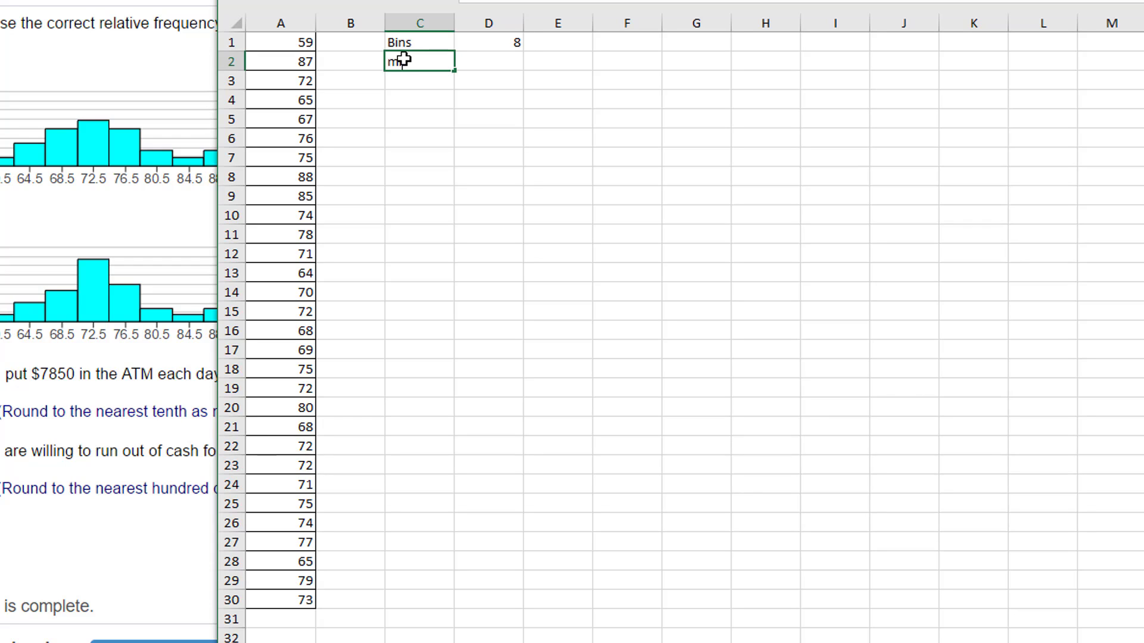
Type the labels Min, Max, Range and Width into C2:C5.
key("BackSpace")
type("Min")
left_click(407, 79)
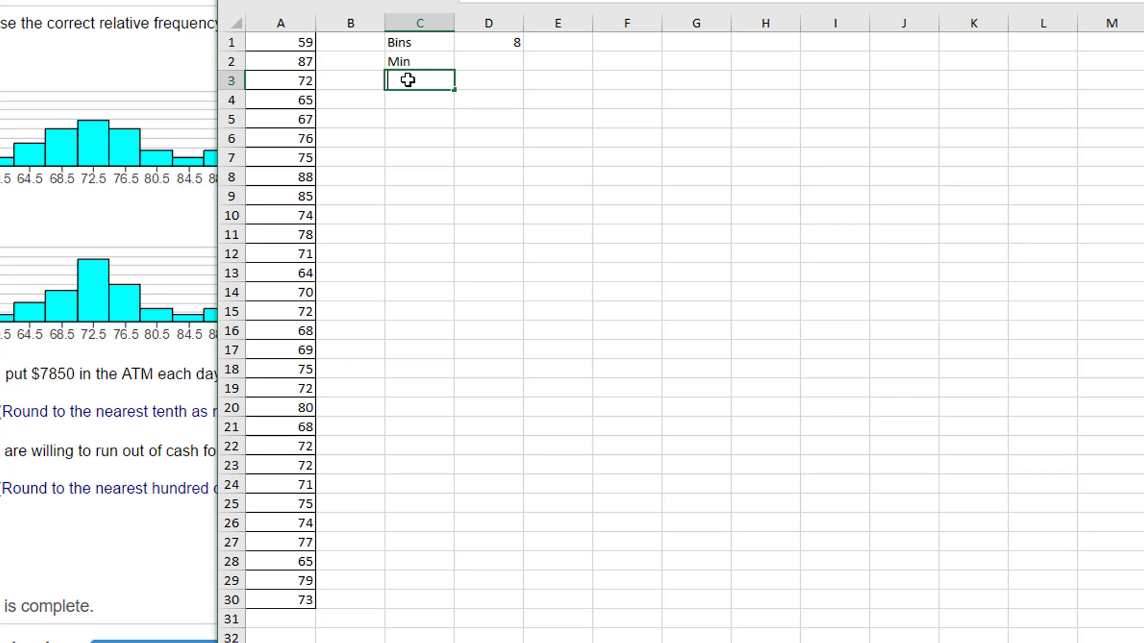
type("Max")
left_click(413, 101)
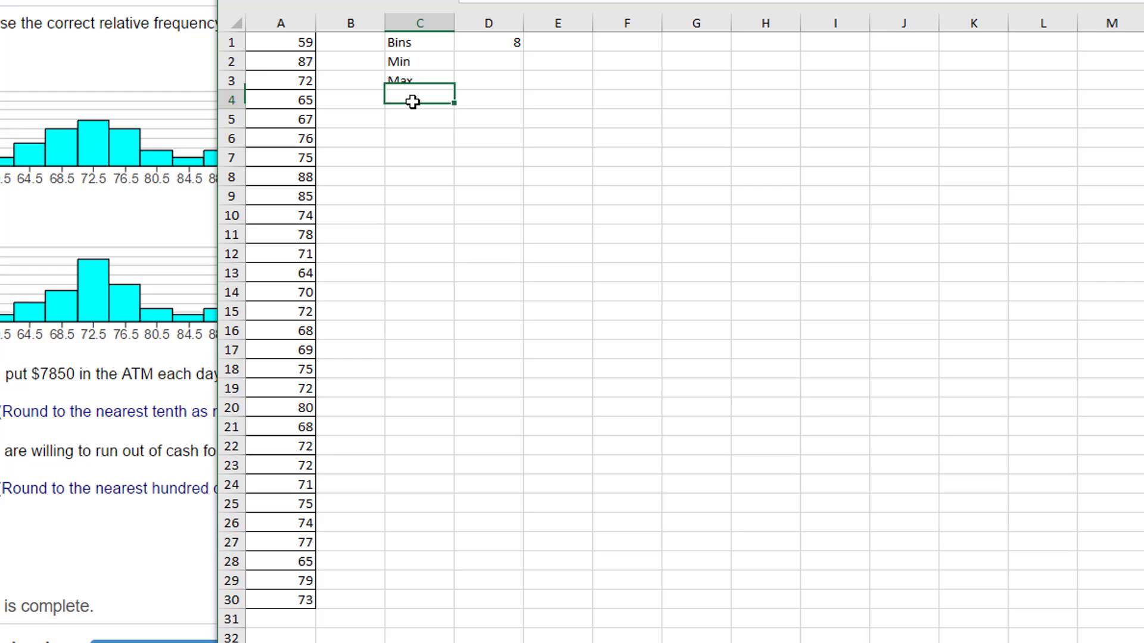
type("Ra")
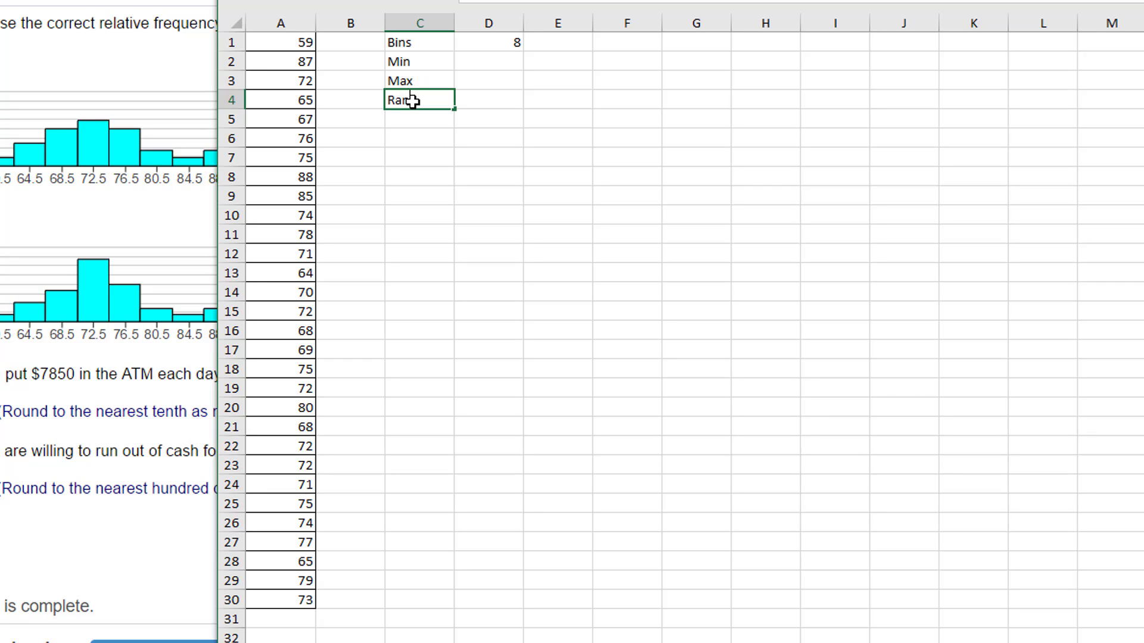
type("nge")
left_click(408, 122)
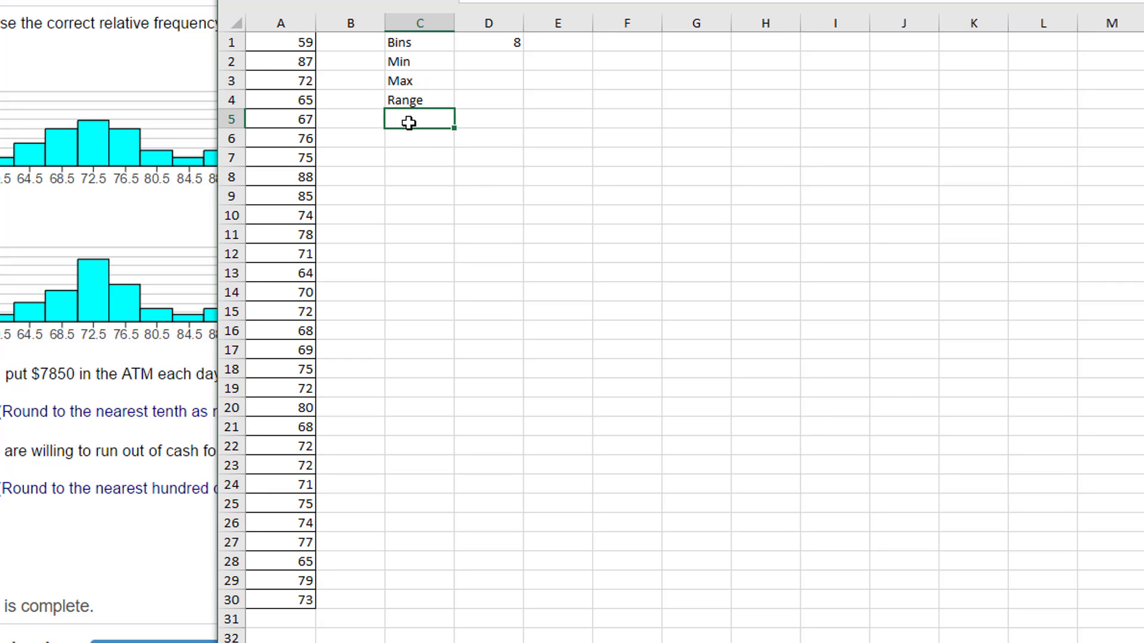
type("Width")
Enter a MIN formula over the column A withdrawals in D2, giving 59.
left_click(483, 179)
left_click(485, 61)
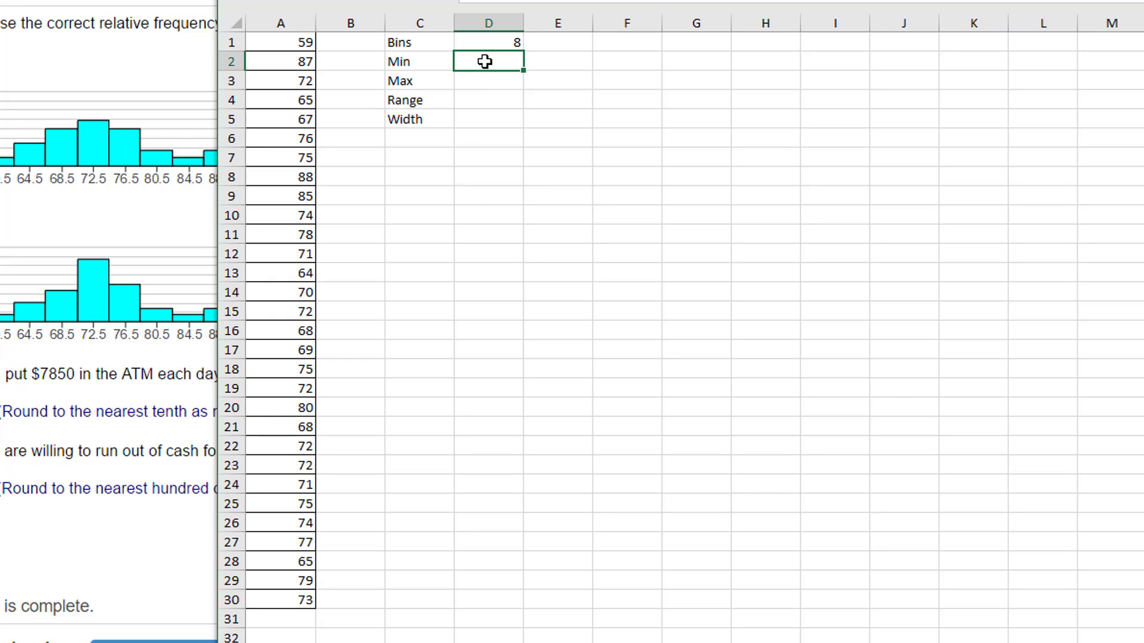
type("=min")
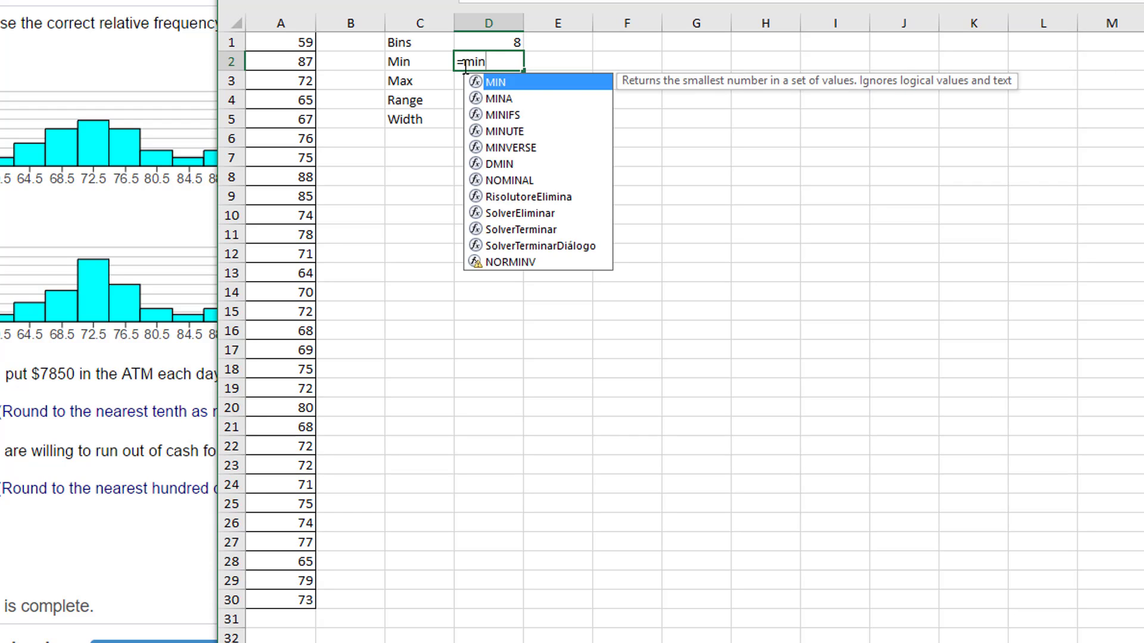
double_click(496, 82)
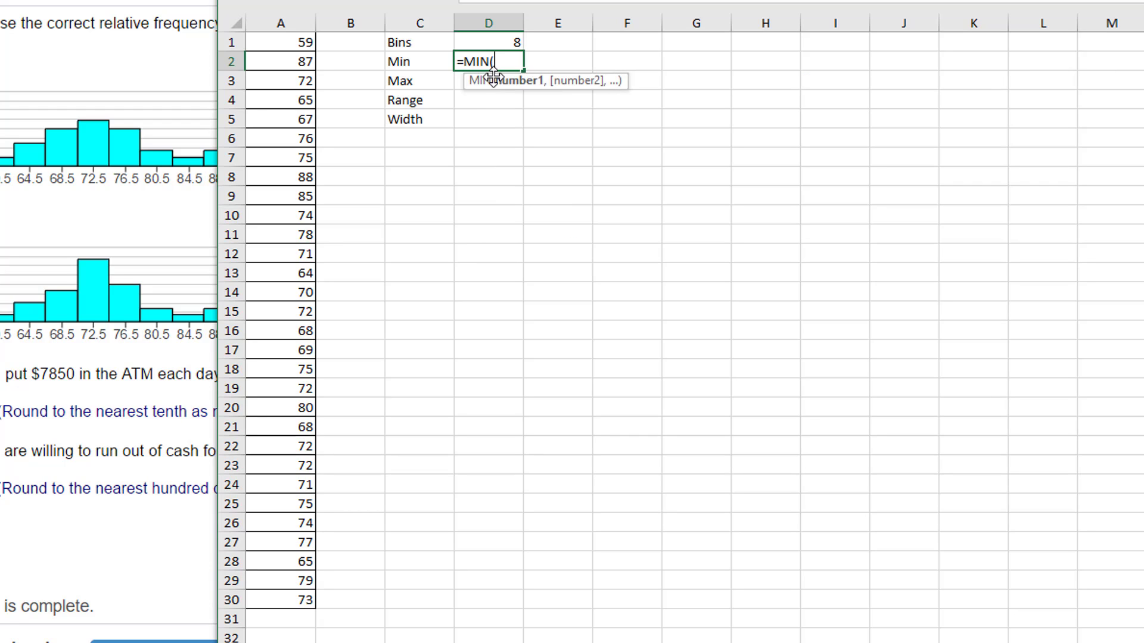
left_click_drag(266, 48, 269, 584)
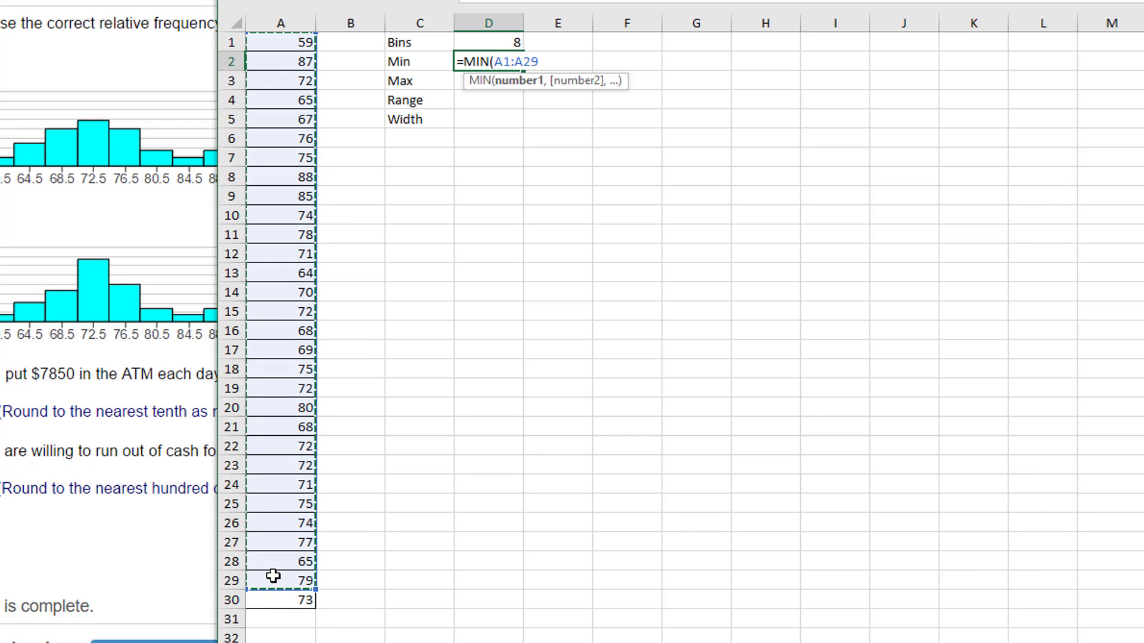
type(")")
key("Return")
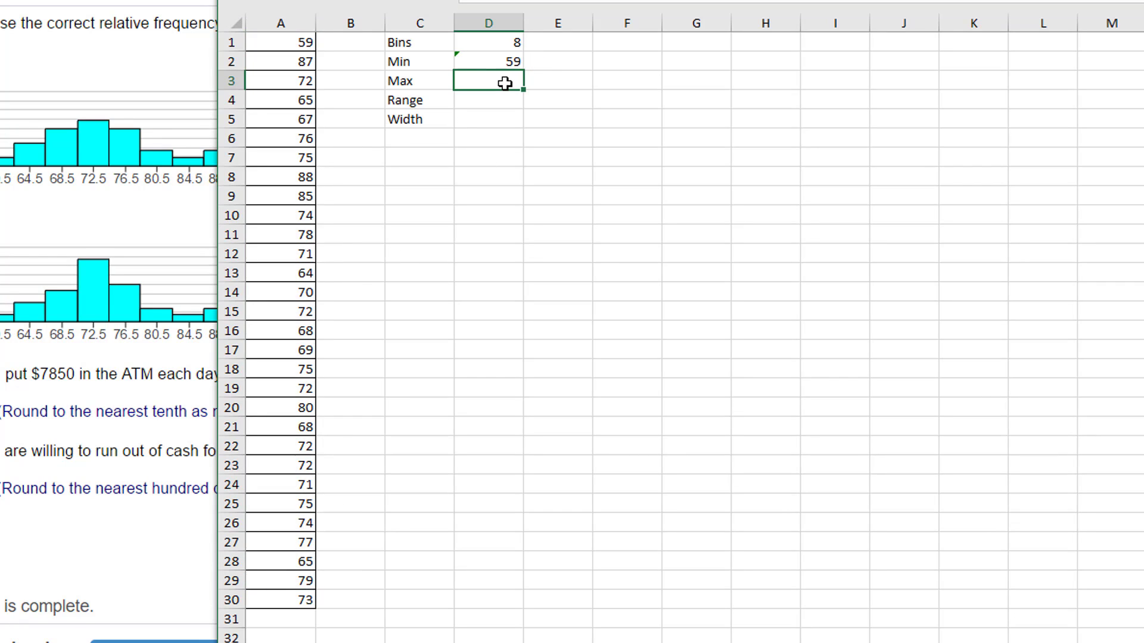
Enter =MAX(A1:A30) in D3 to get the maximum of 88.
type("=max")
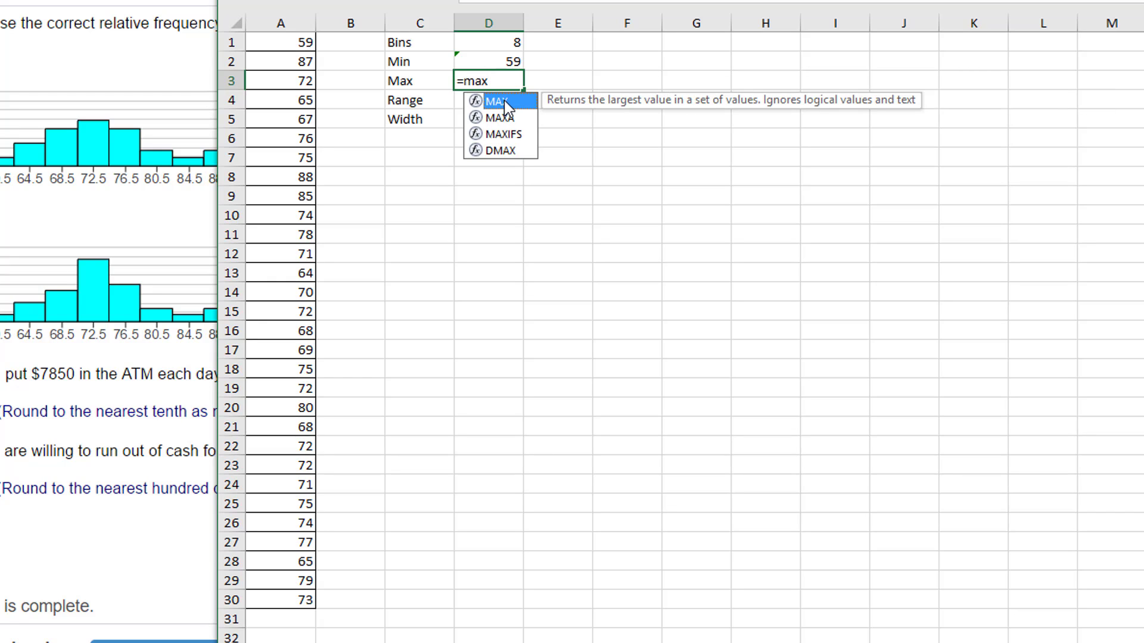
double_click(504, 100)
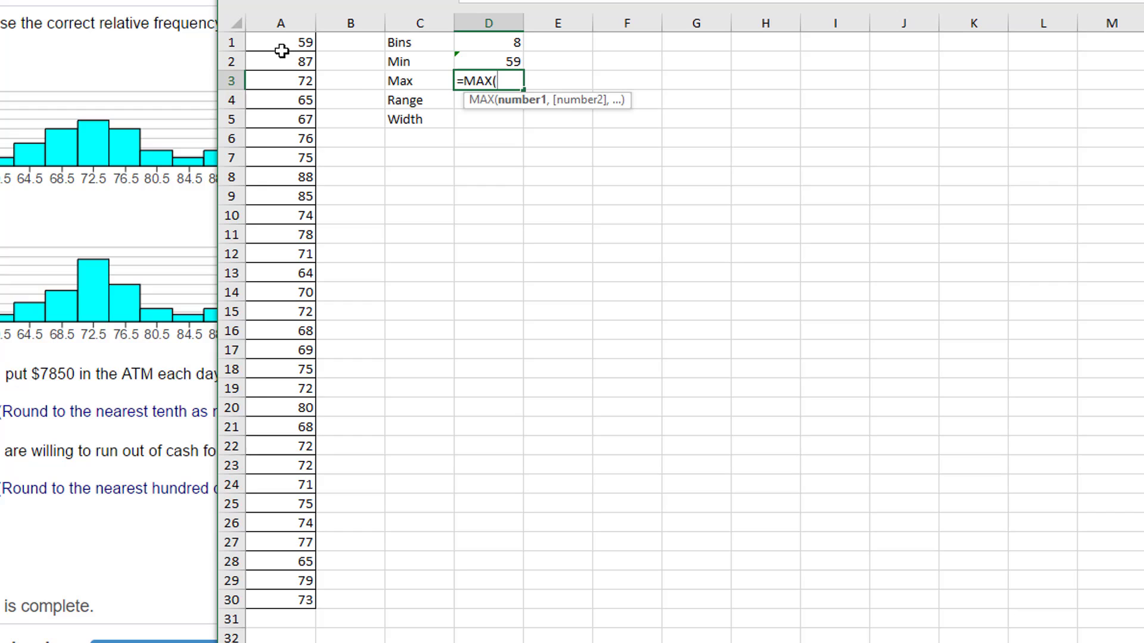
left_click_drag(282, 52, 270, 593)
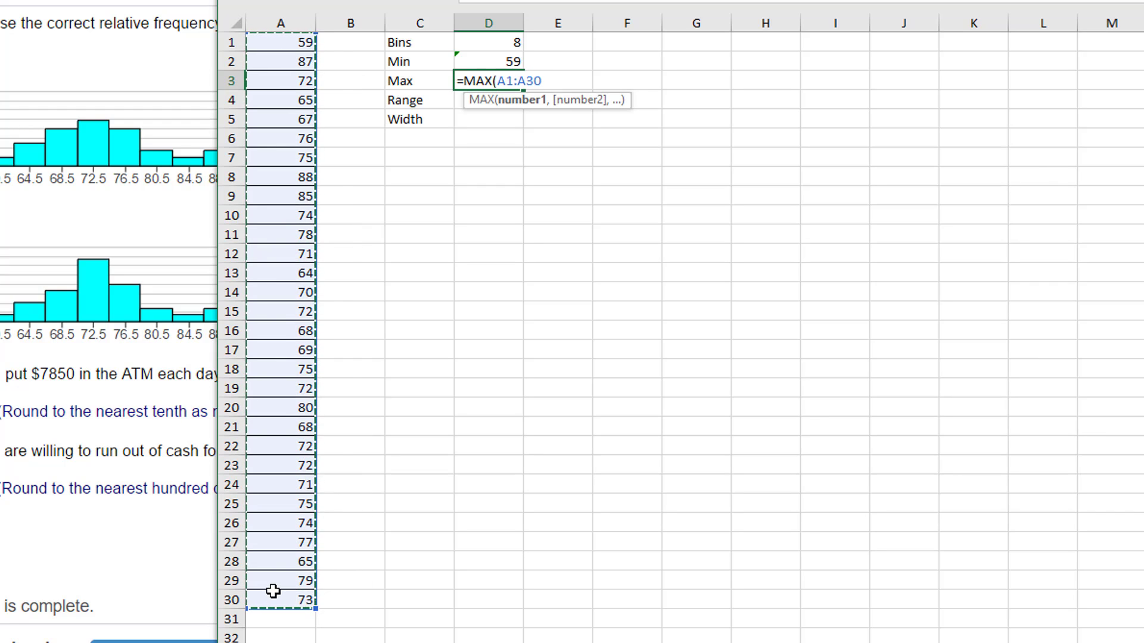
type(")")
key("Return")
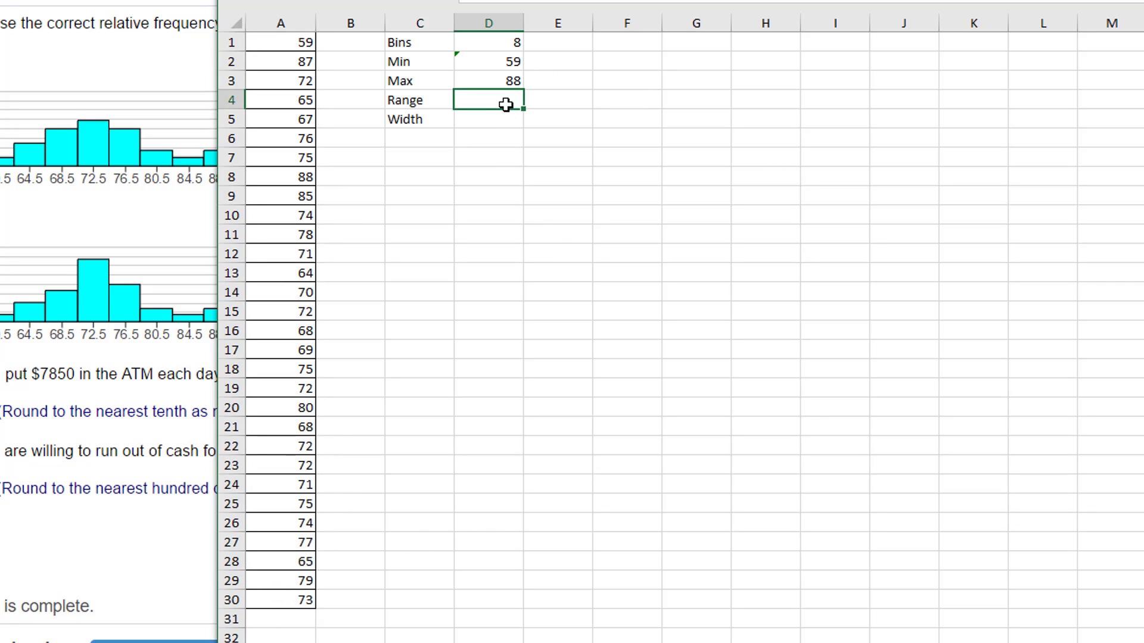
Compute the range in D4 as =D3-D2, giving 29.
type("=")
left_click(511, 82)
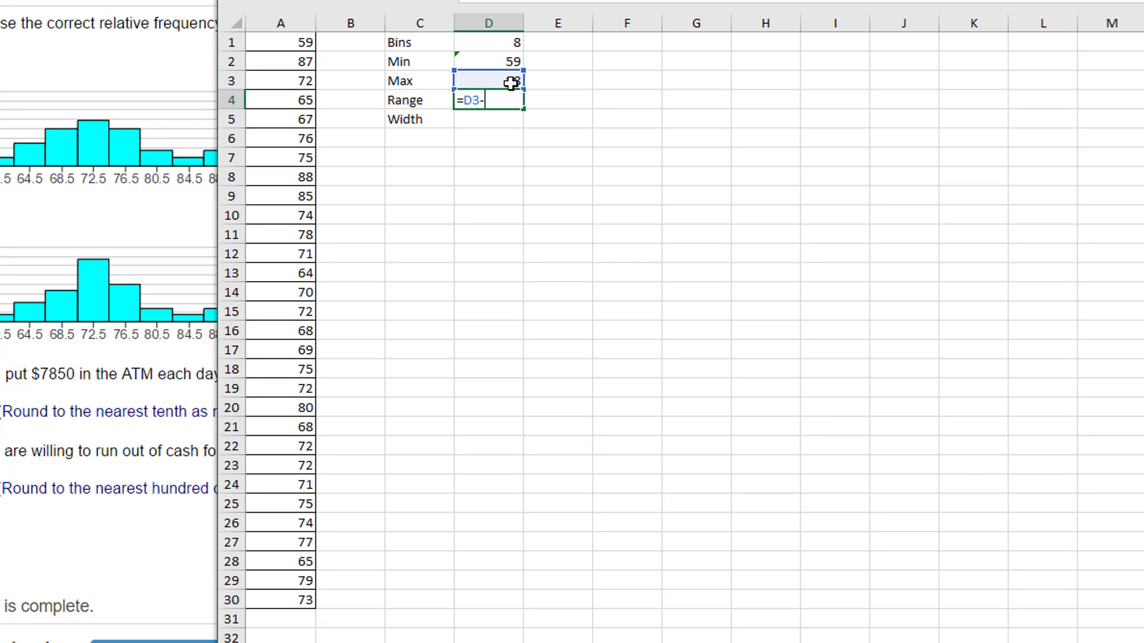
type("-")
left_click(488, 56)
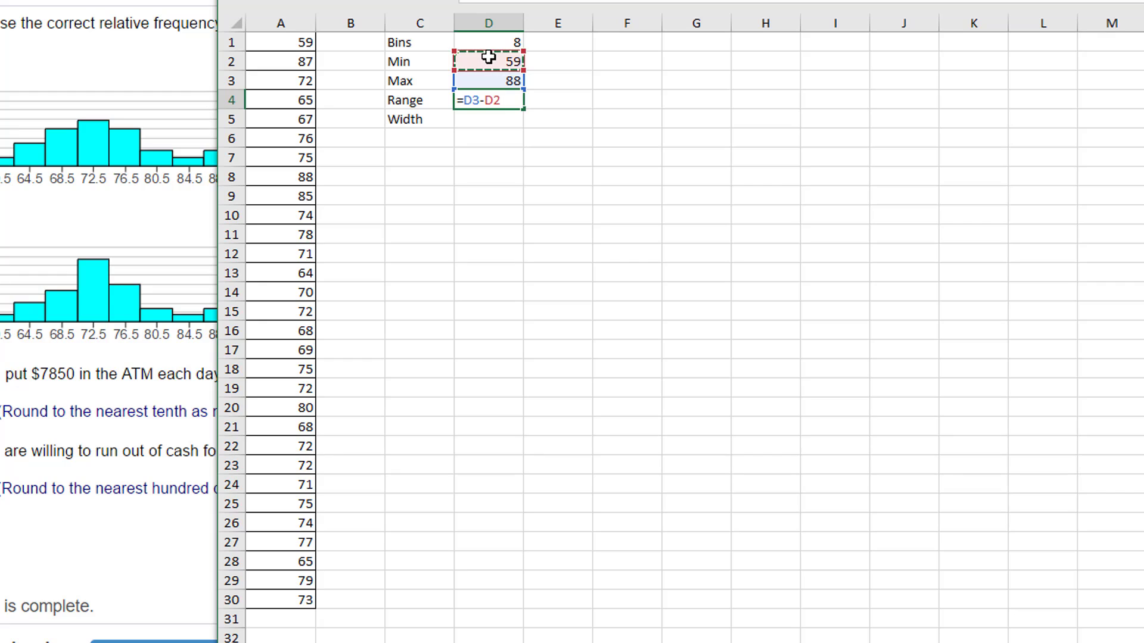
key("Return")
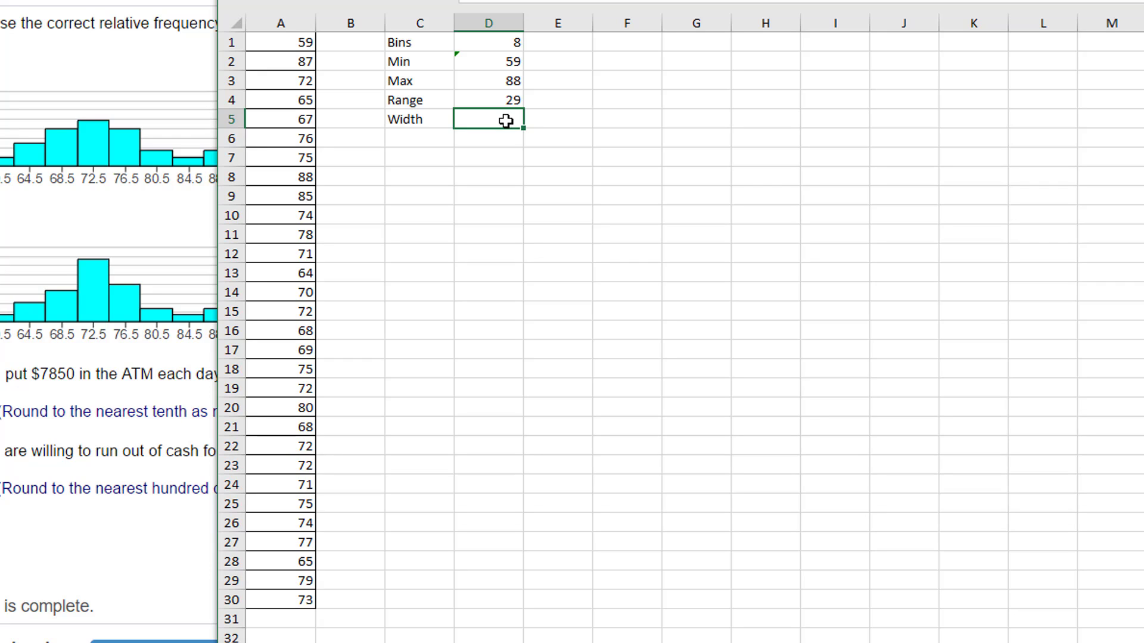
Compute the bin width in D5 as =D4/D1, giving 3.625.
type("=")
left_click(482, 100)
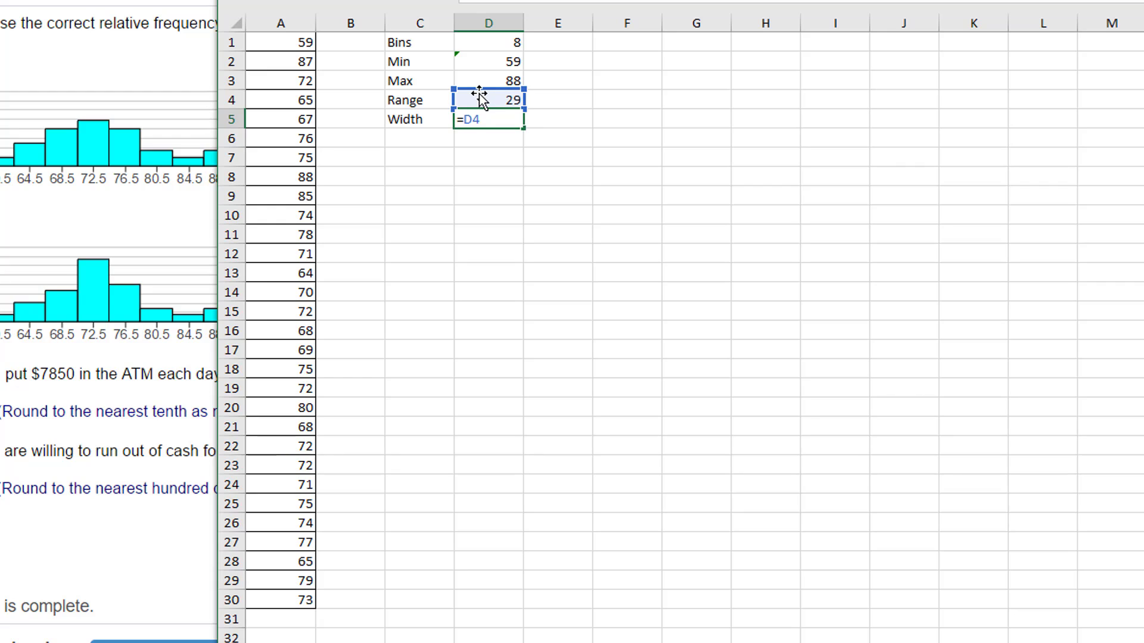
type("/")
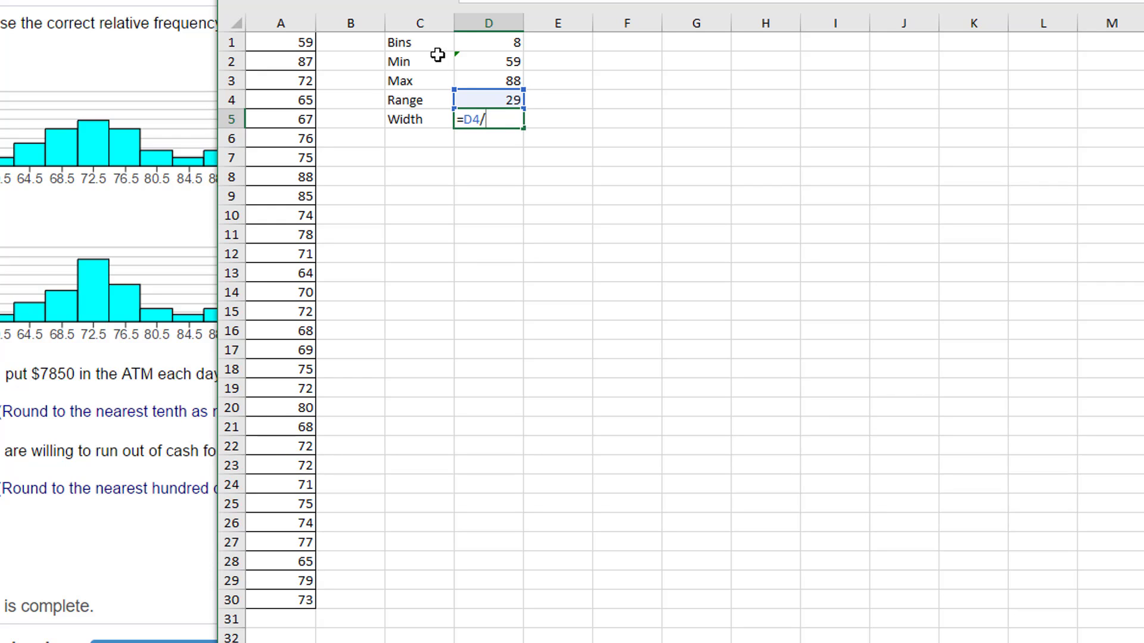
left_click(475, 42)
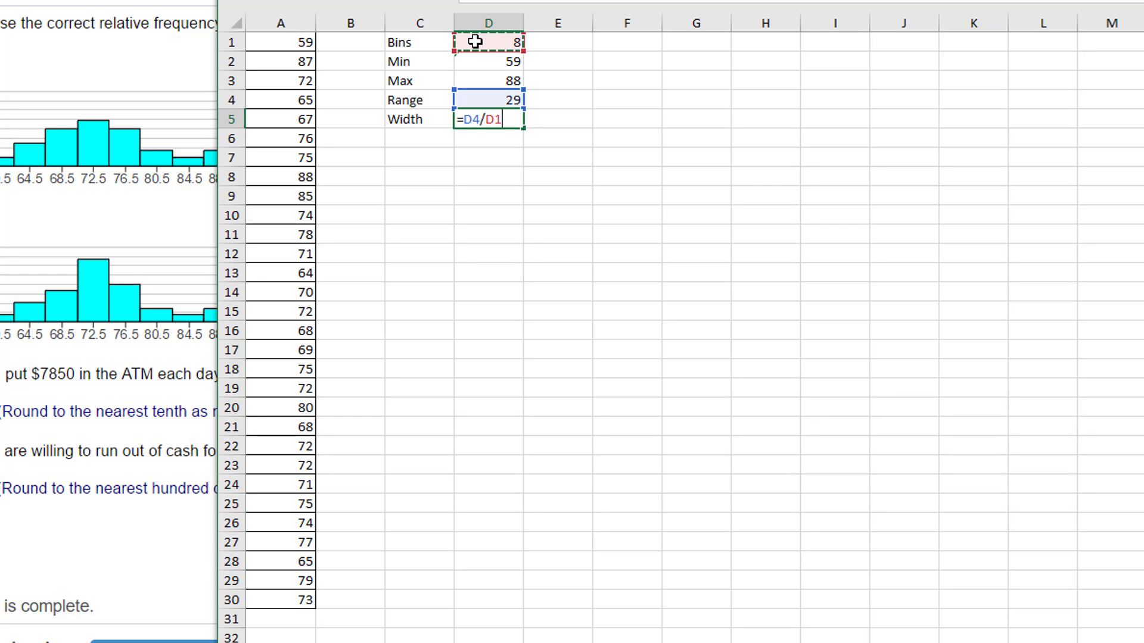
key("Return")
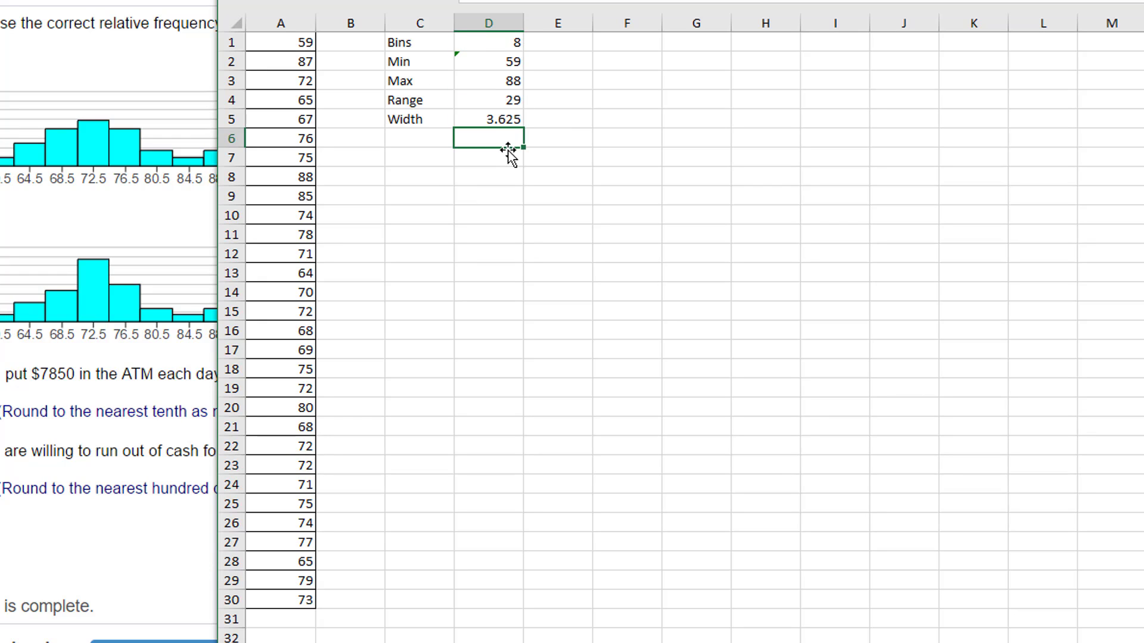
Add a 'Width~' label in C6 with the rounded width 4 beside it.
left_click(426, 141)
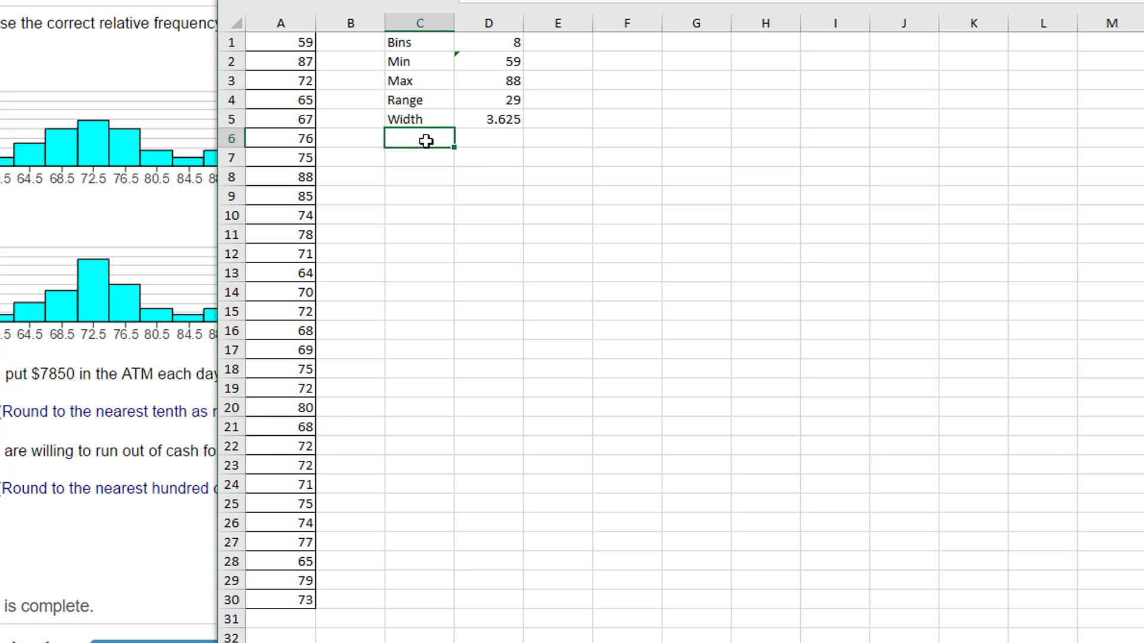
type("Width~")
left_click(494, 145)
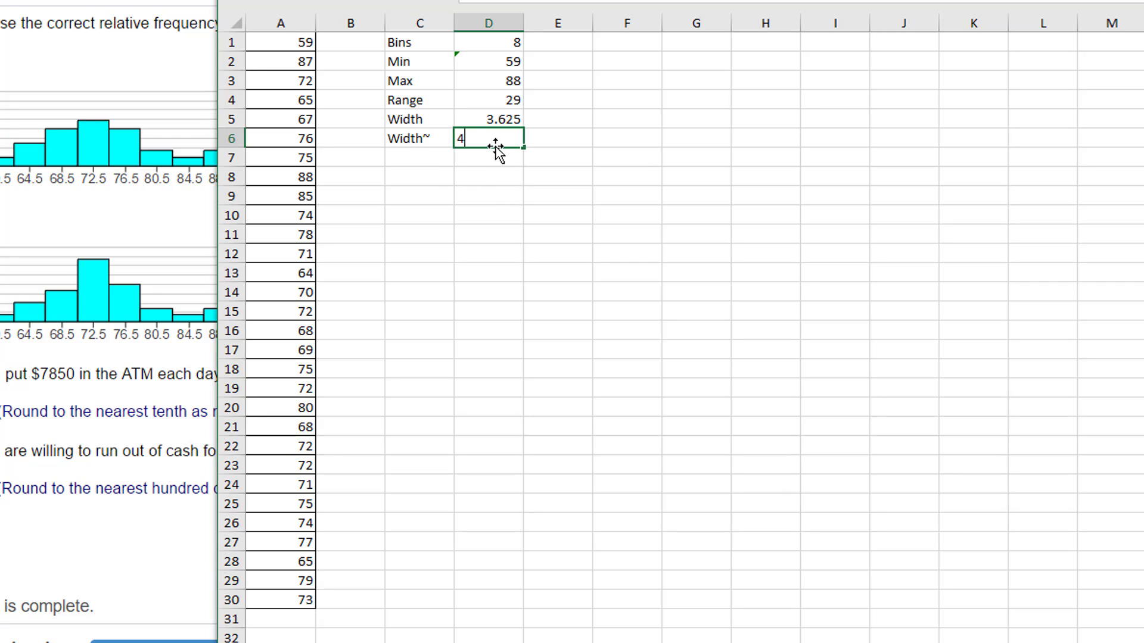
left_click(657, 196)
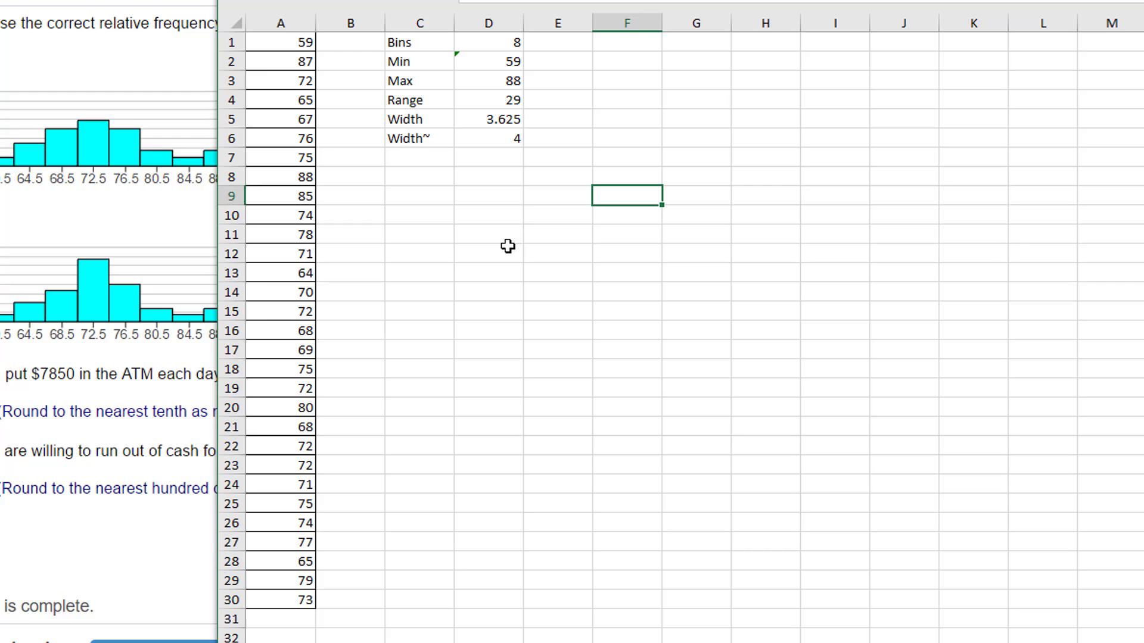
left_click(433, 173)
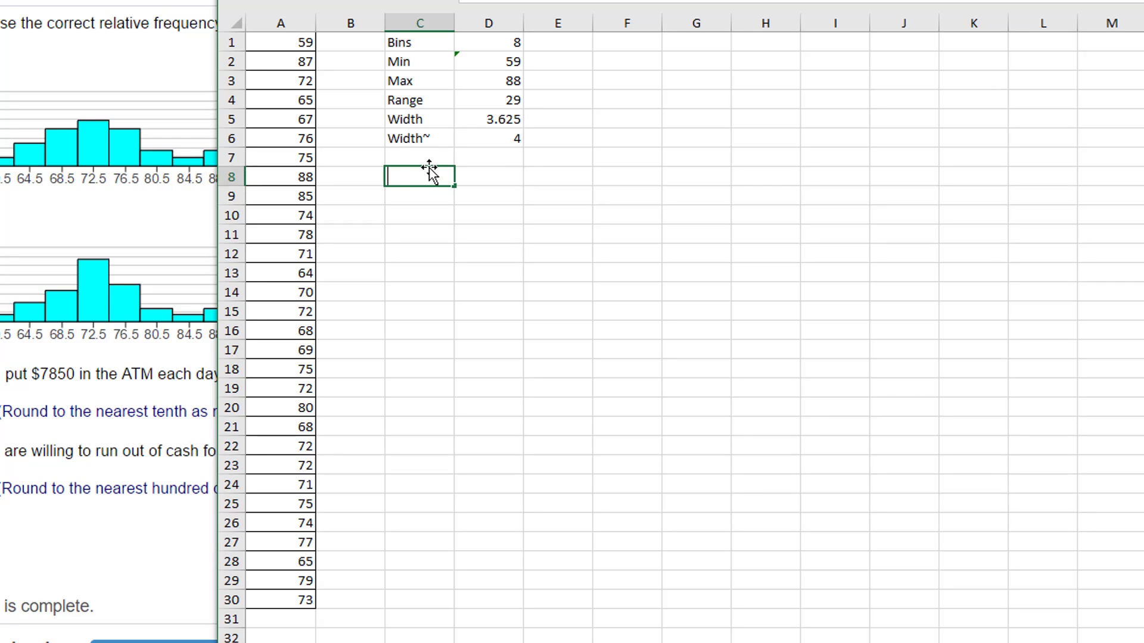
Add a 'Bin' heading in C8 and enter bin numbers 1, 2 and 3 below it.
type("Bin")
left_click(438, 196)
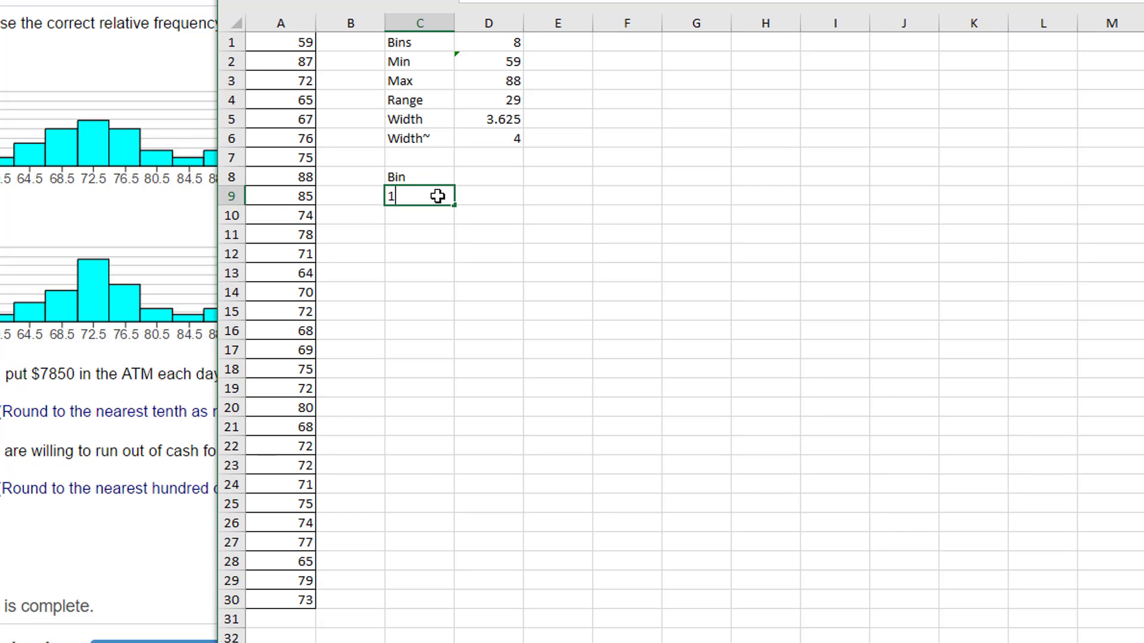
type("1")
key("Return")
type("2")
key("Return")
type("3")
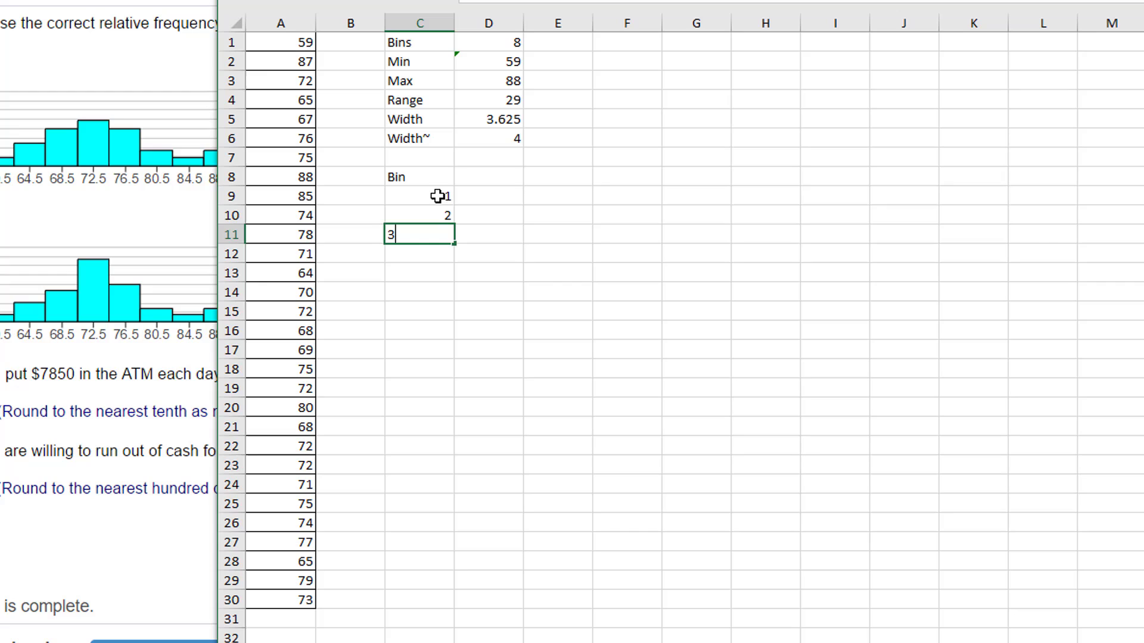
Fill the bin numbering down to 8 in C16 and delete the extra 9.
left_click_drag(523, 314, 560, 313)
left_click_drag(423, 200, 455, 356)
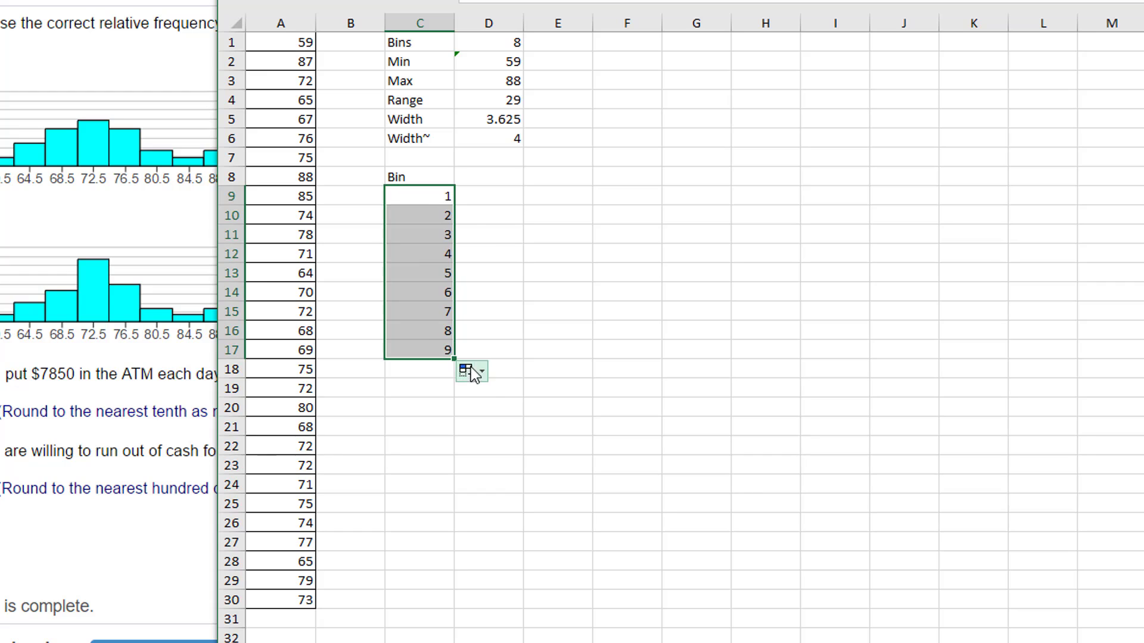
left_click(437, 352)
key("Delete")
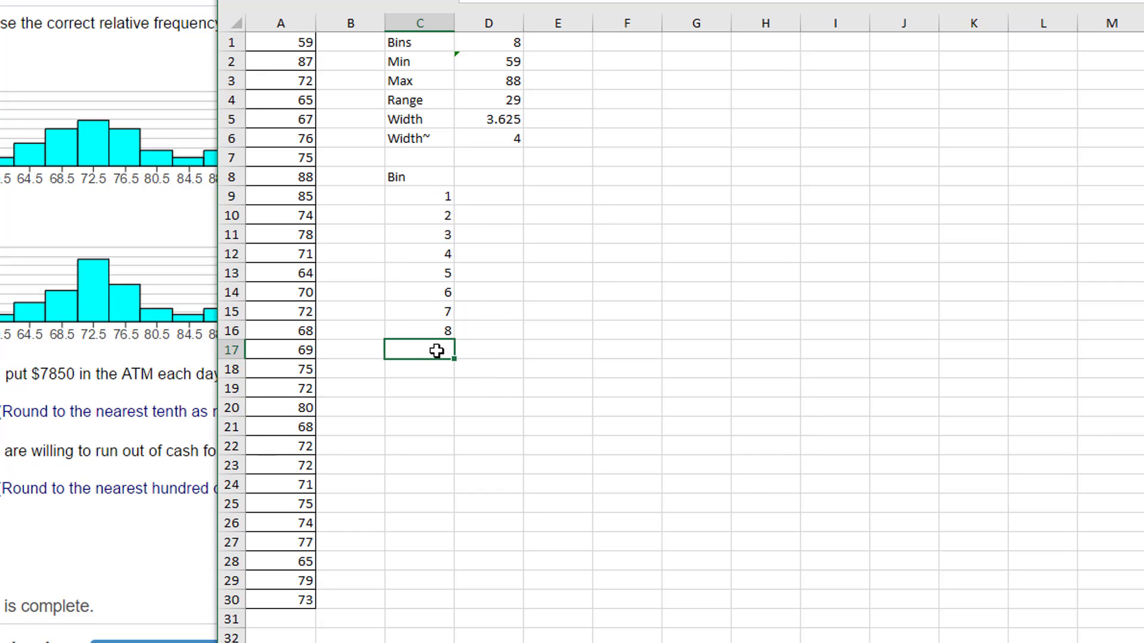
left_click(488, 424)
left_click(502, 177)
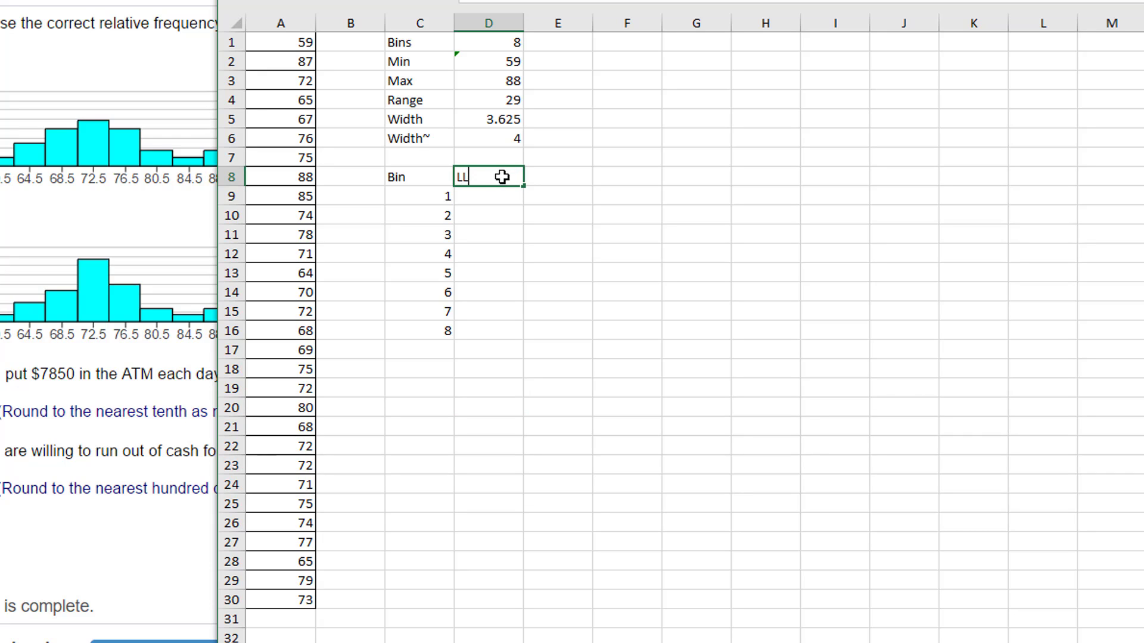
Type the headings LL in D8, Mid in E8 and UL in F8.
type("LL")
left_click(558, 182)
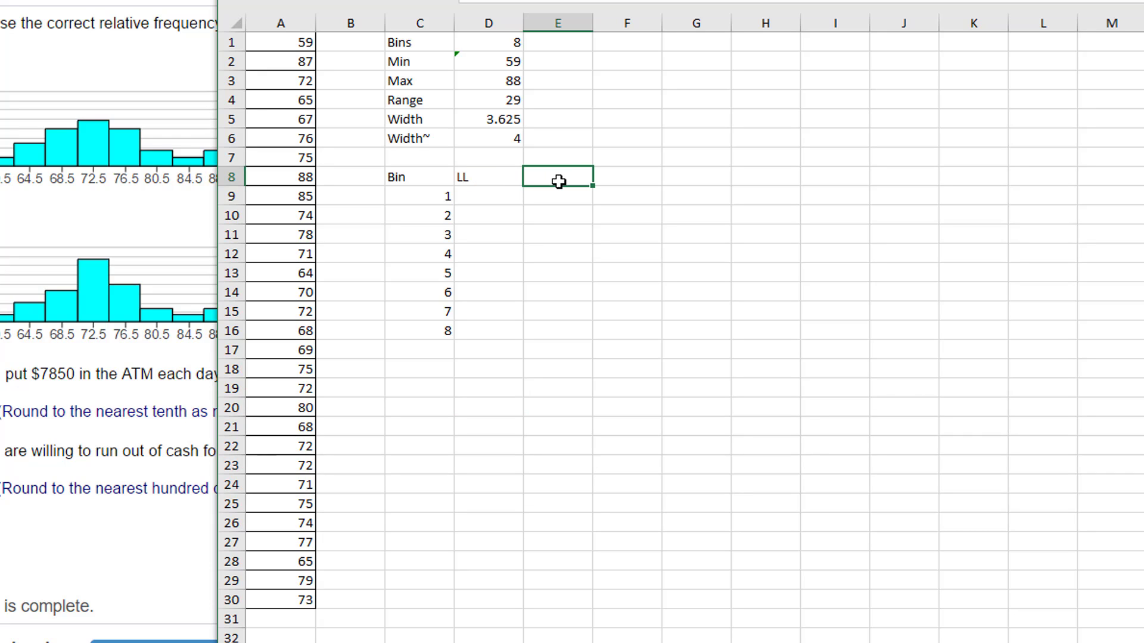
type("Mid")
left_click(622, 172)
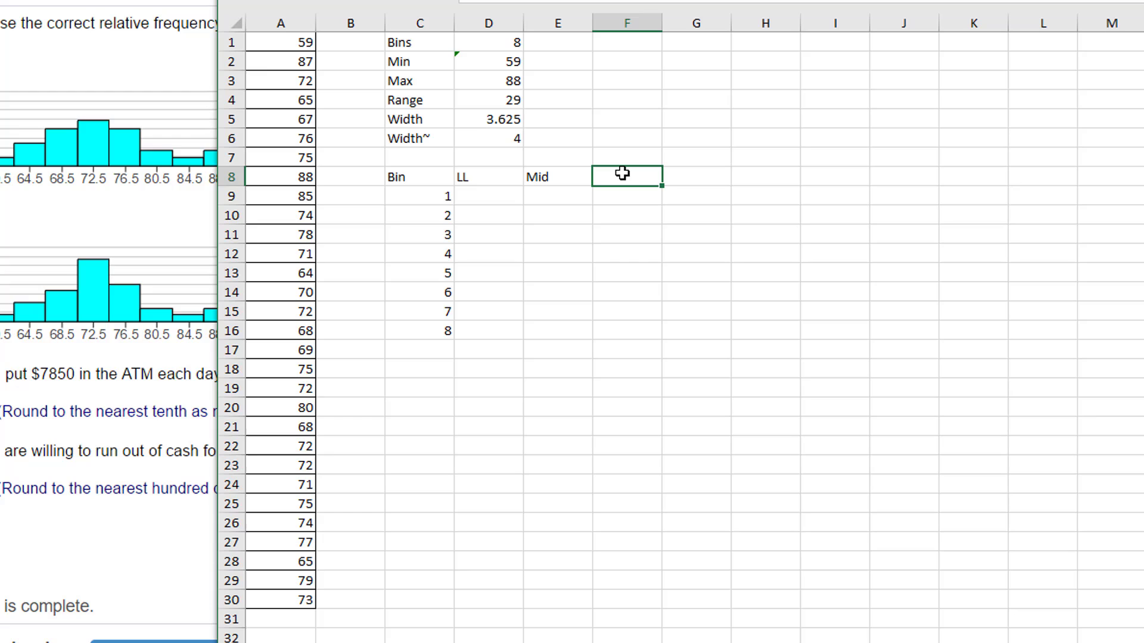
type("UL")
left_click(638, 358)
left_click(496, 196)
left_click(496, 196)
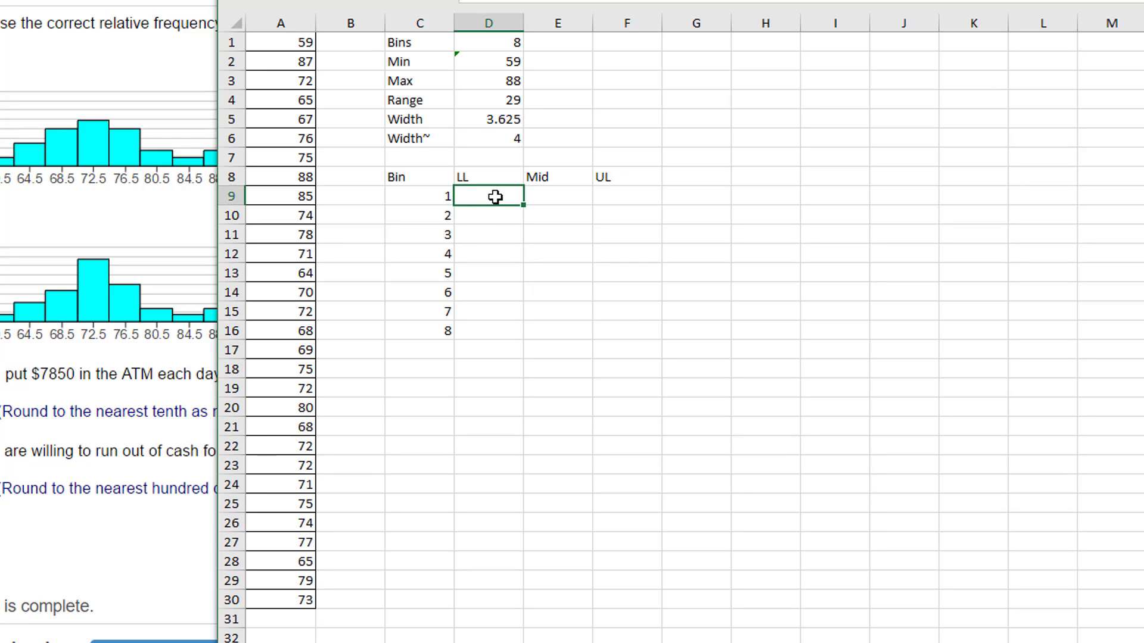
Set the first lower limit in D9 to =D2, giving 59.
type("=")
left_click(495, 59)
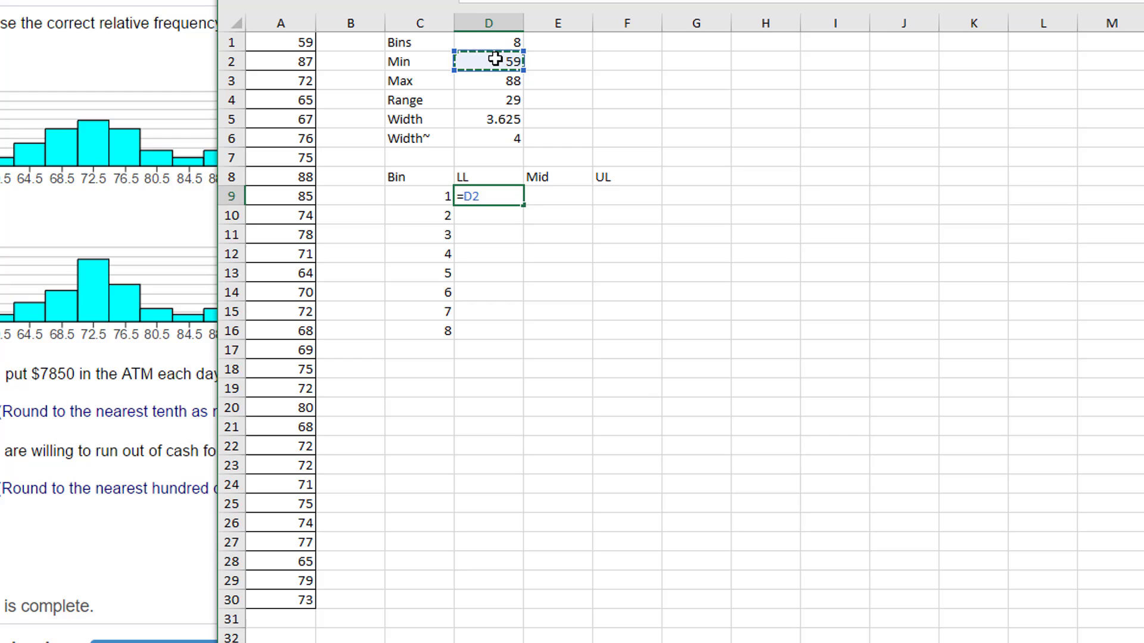
key("Return")
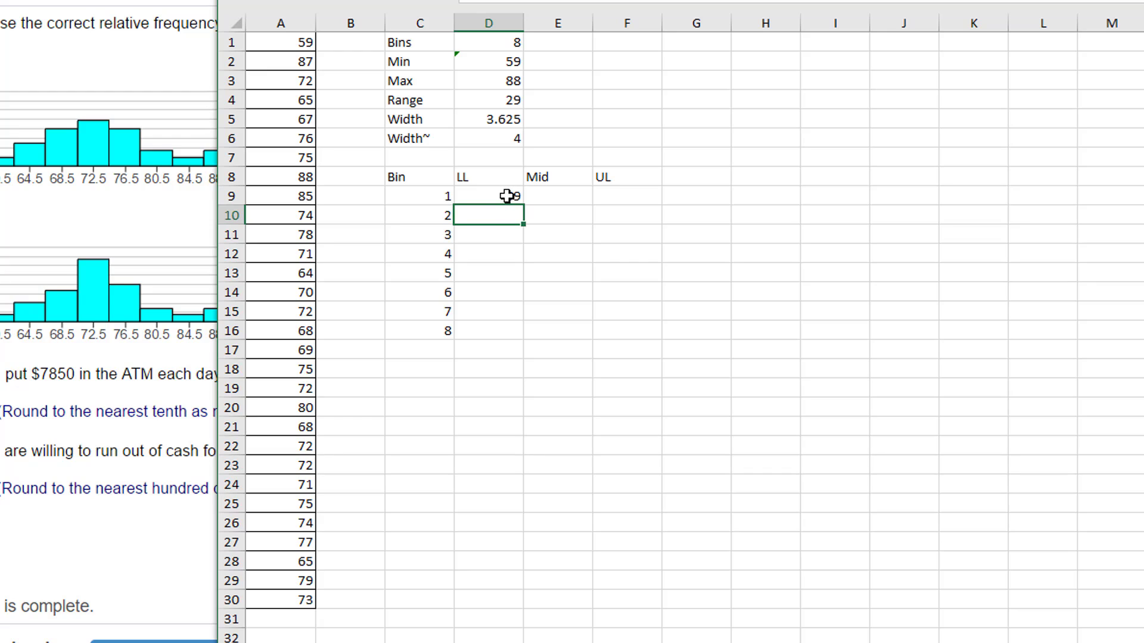
Enter =D9+$D$6 in D10 and fill it down to D16, giving lower limits 63 through 87.
left_click(506, 196)
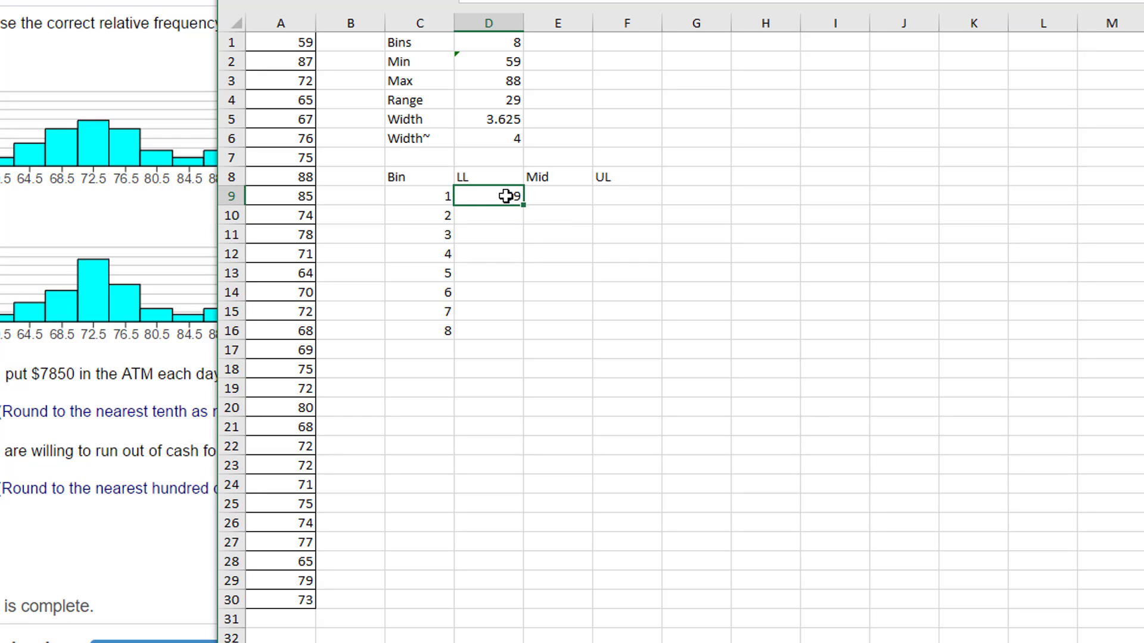
left_click(501, 215)
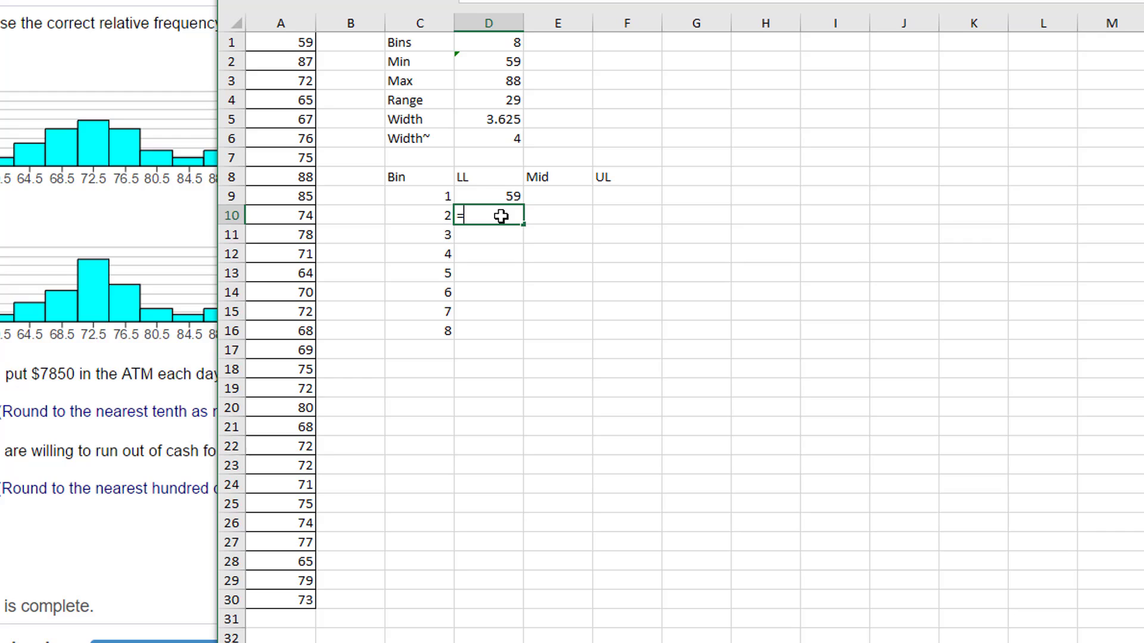
left_click(505, 196)
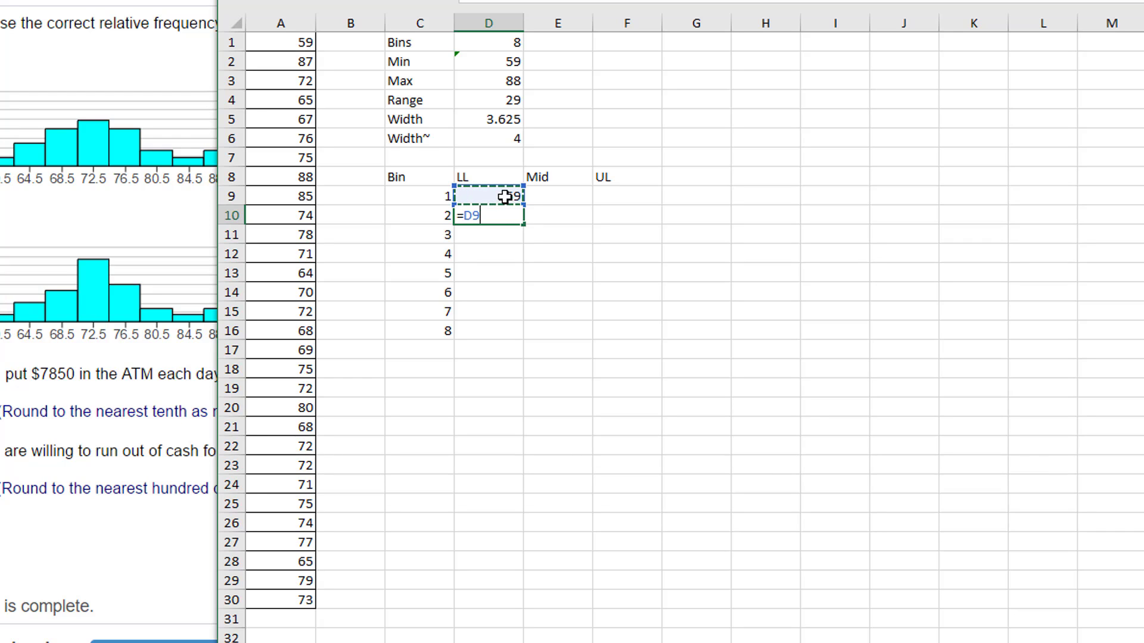
type("+")
left_click_drag(520, 138, 501, 134)
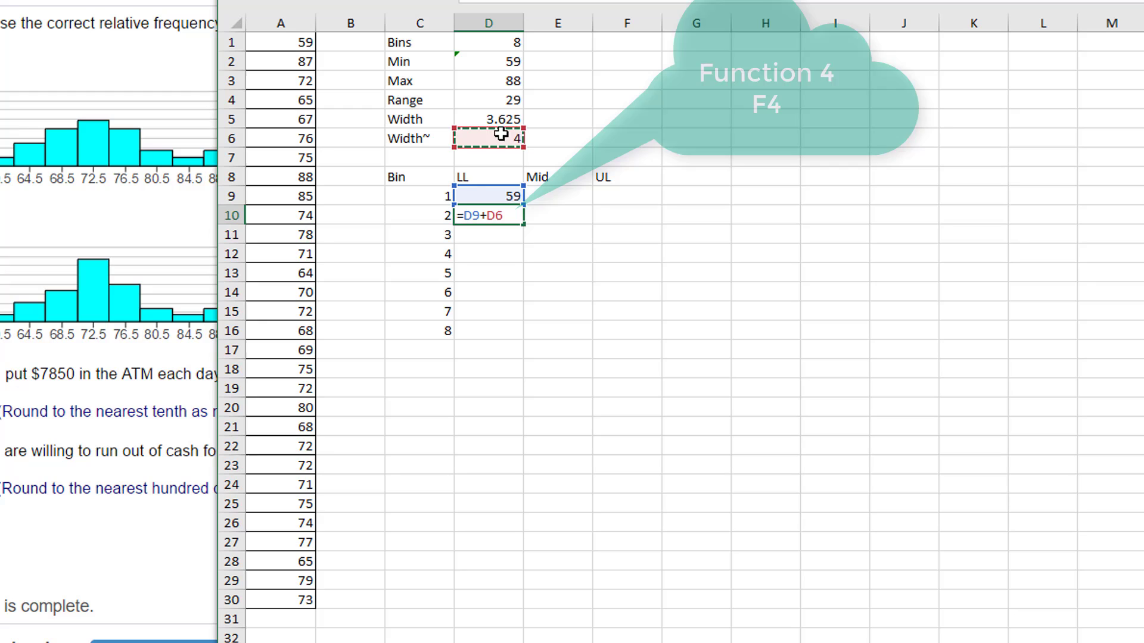
key("F4")
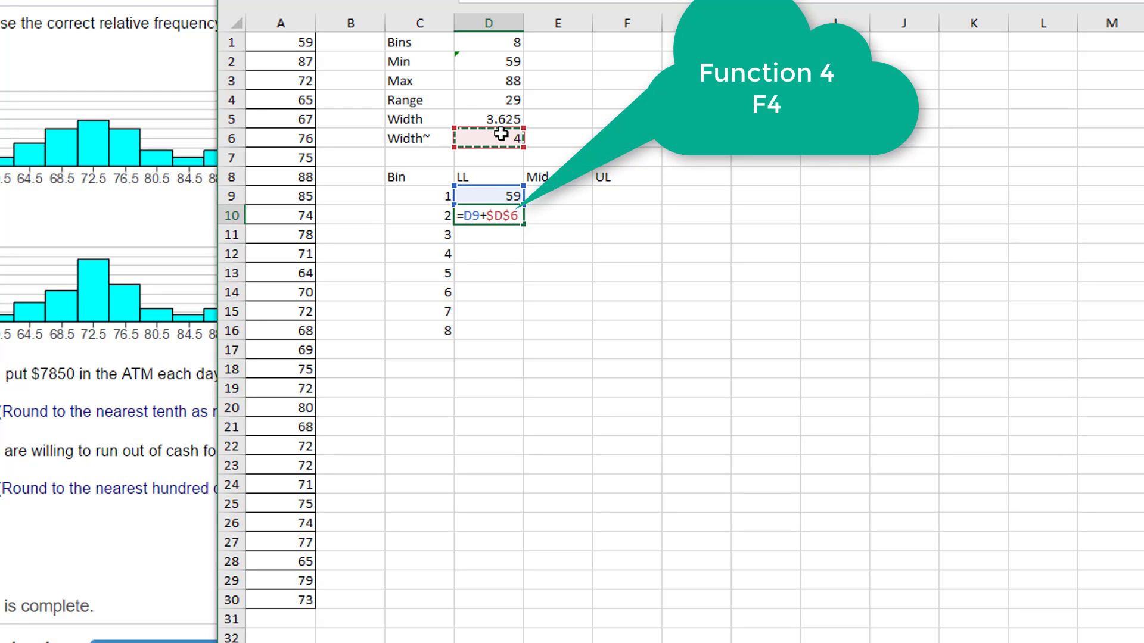
key("Return")
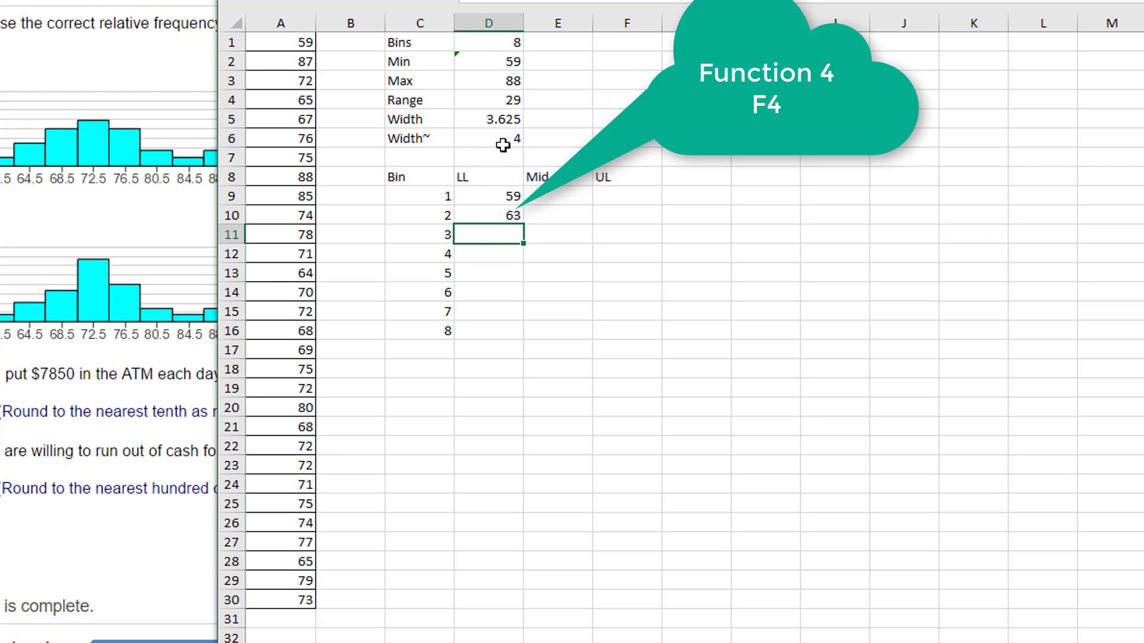
left_click(505, 213)
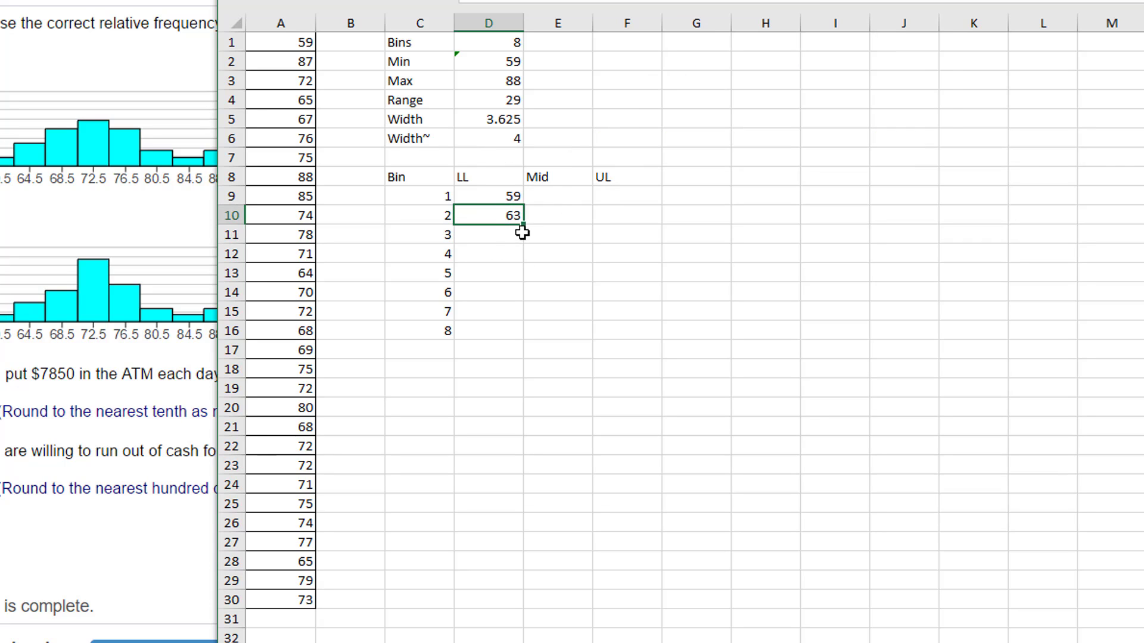
left_click_drag(522, 225, 523, 358)
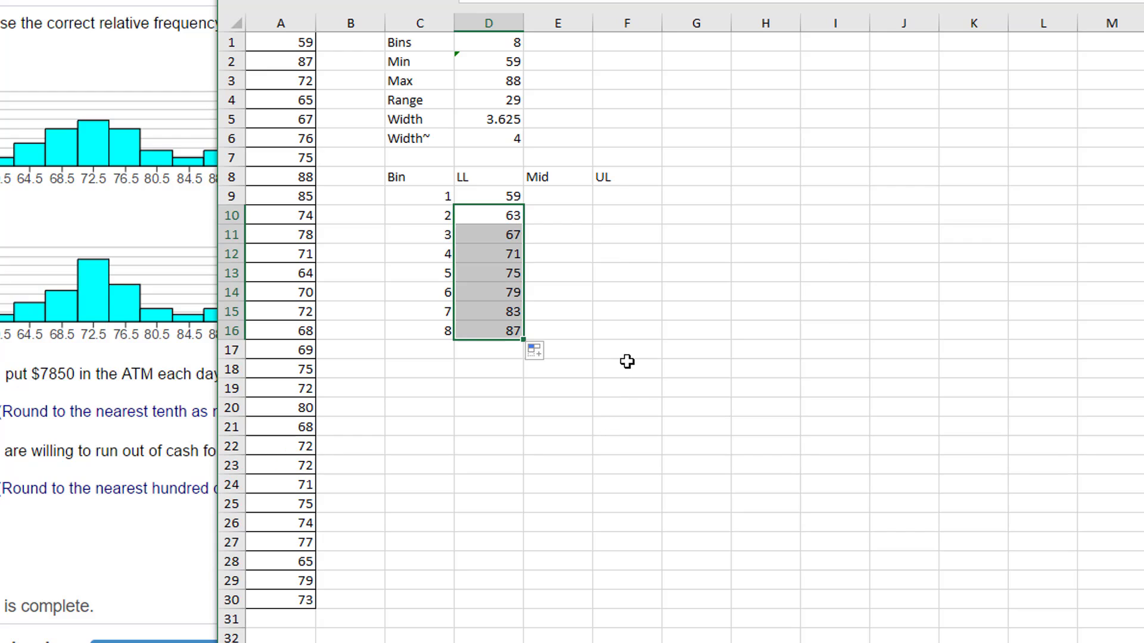
Set the first upper limit in F9 to the next lower limit minus 1, giving 62.
left_click(635, 195)
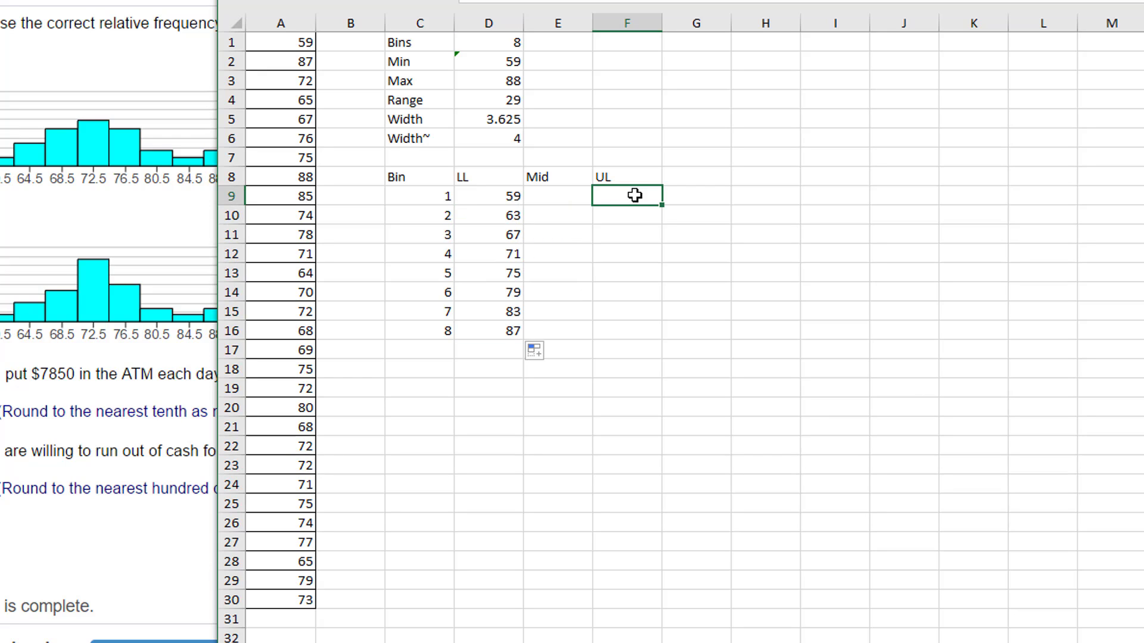
type("=")
left_click(509, 216)
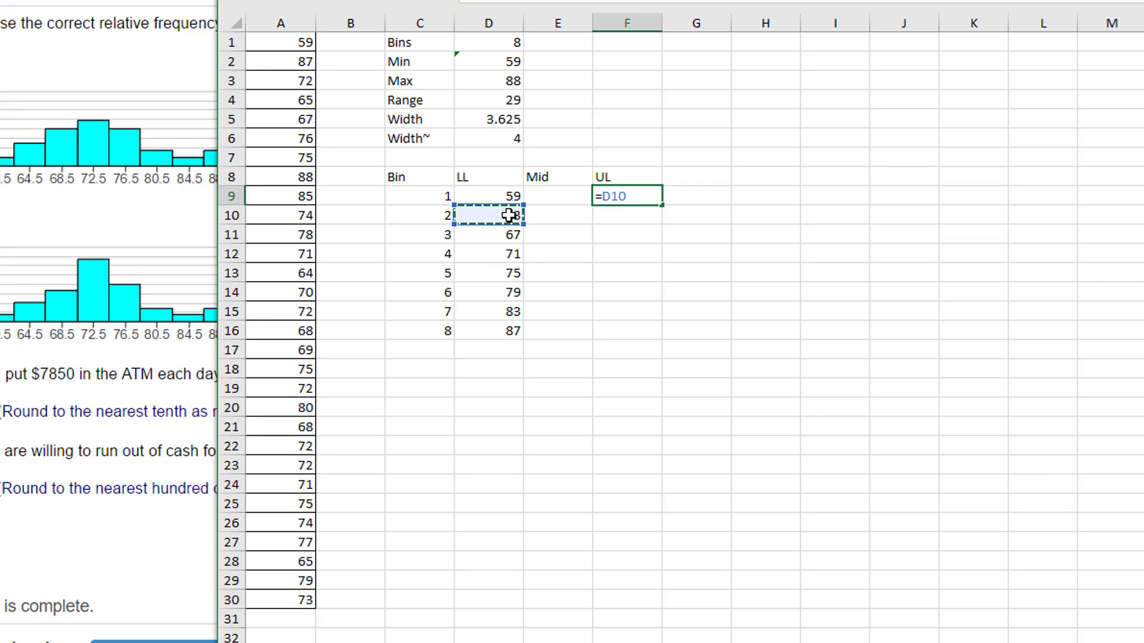
type("-1")
key("Return")
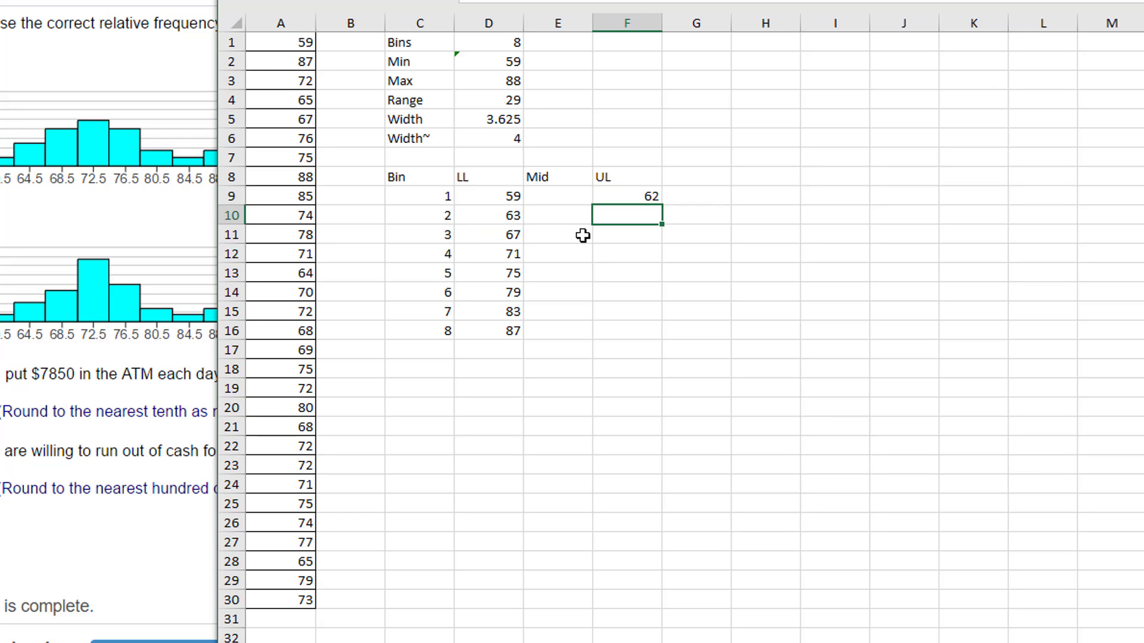
Enter =F9+$D$6 in F10 and fill it down to F16, giving upper limits 66 through 90.
left_click(646, 196)
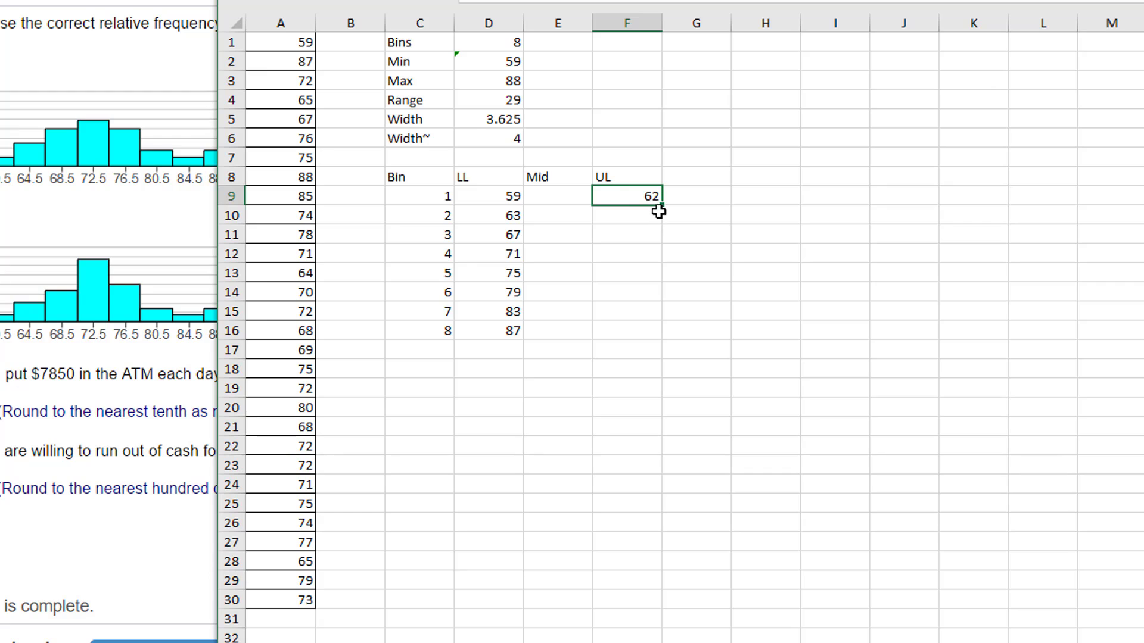
left_click(642, 221)
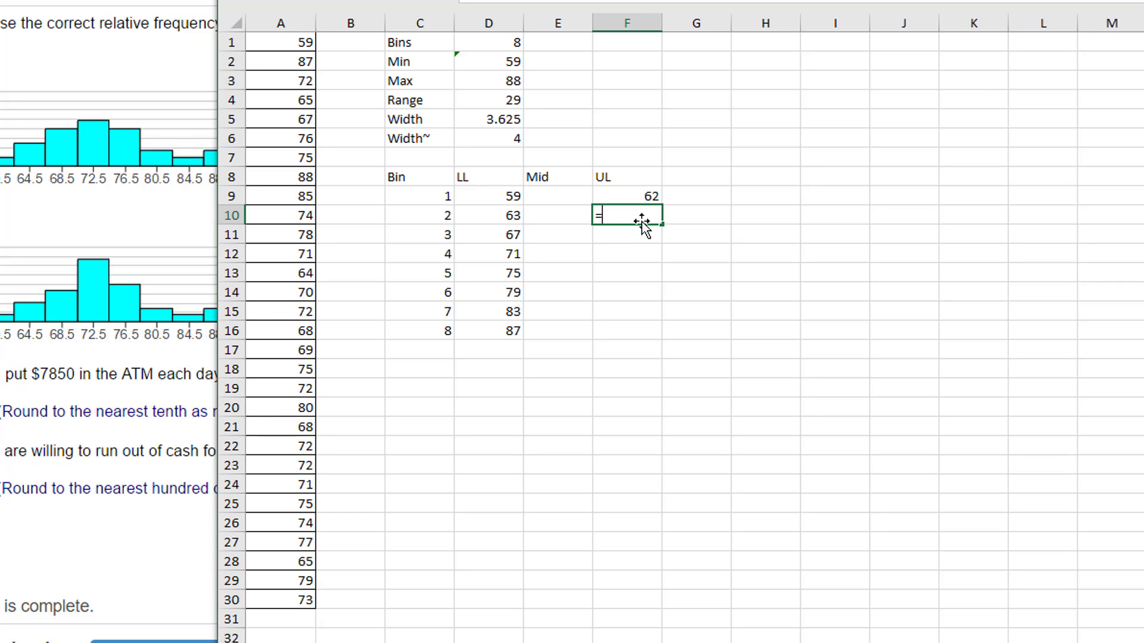
type("=")
left_click(641, 197)
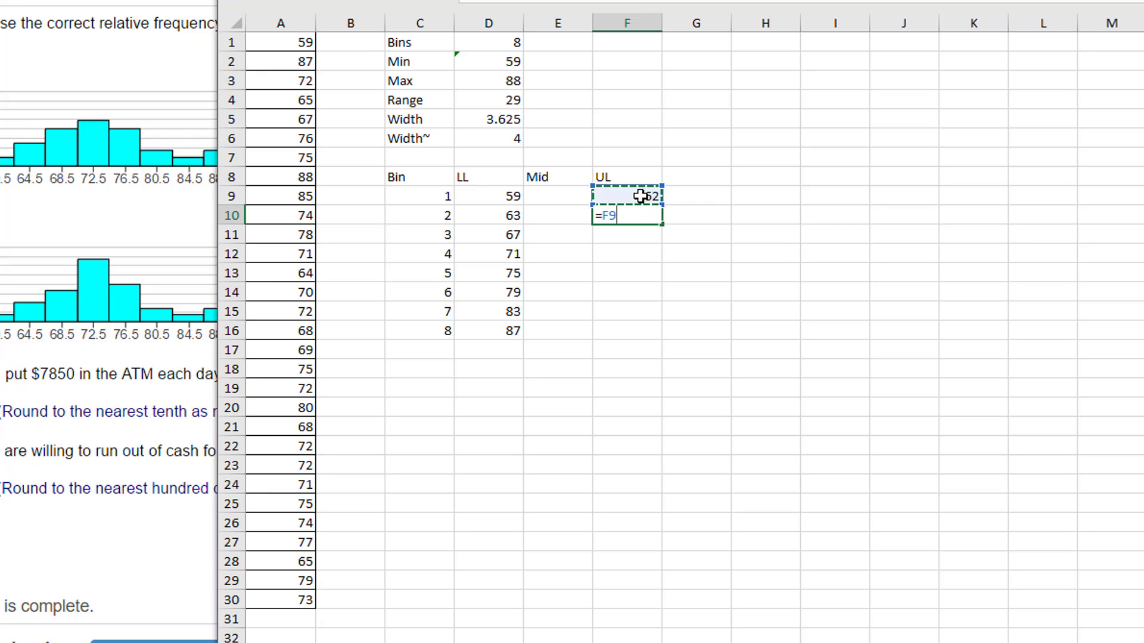
type("+")
left_click(503, 138)
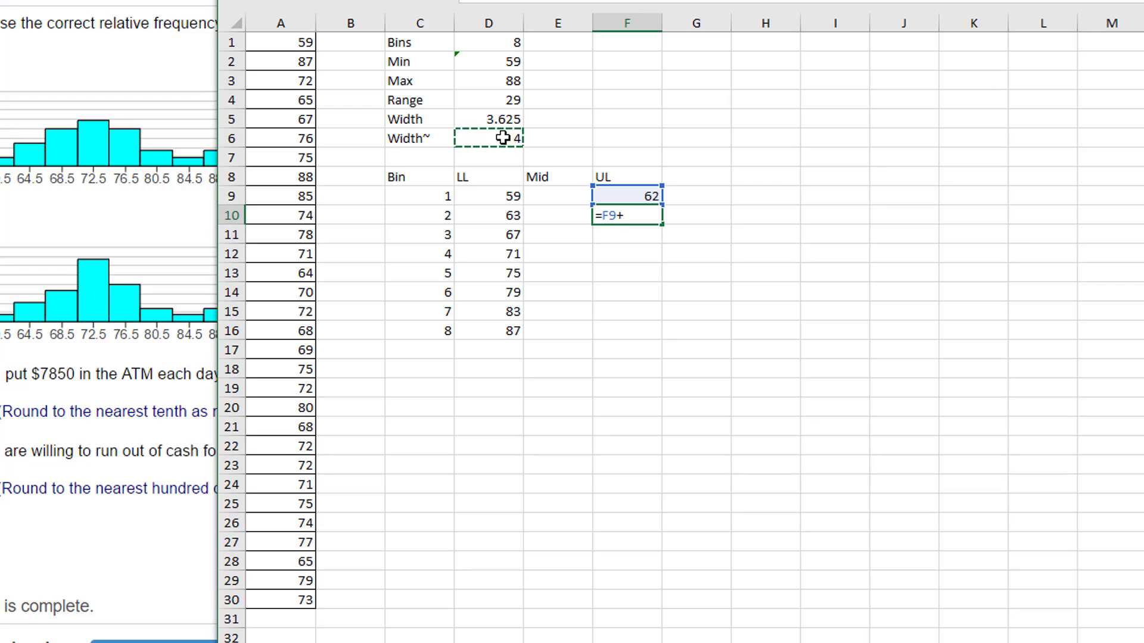
left_click(504, 138)
key("F4")
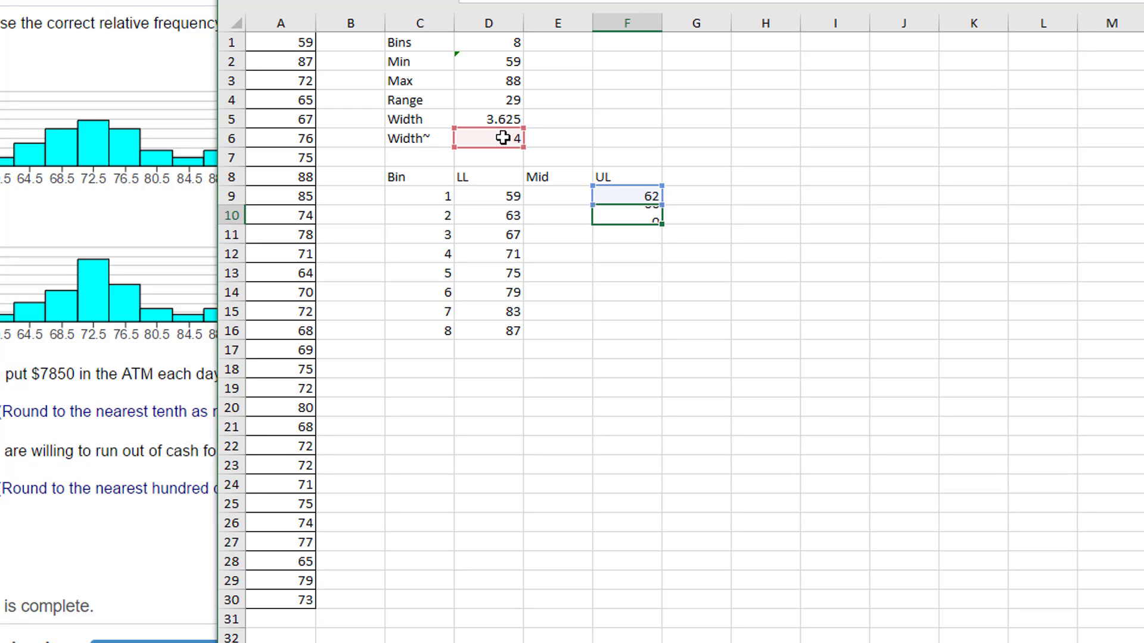
key("Return")
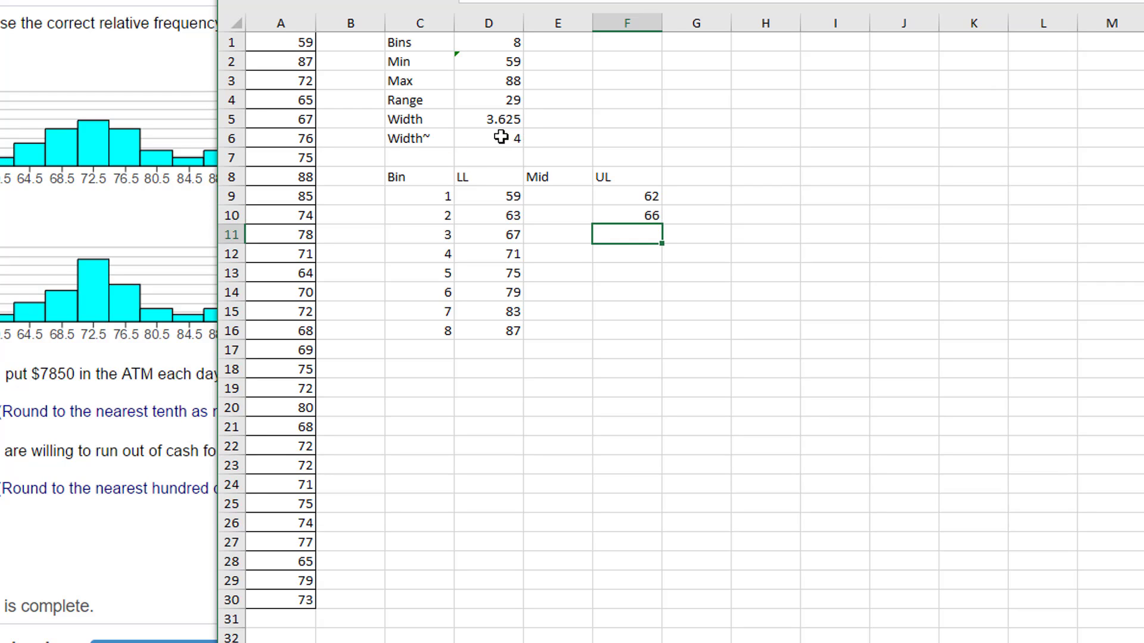
left_click(652, 214)
left_click_drag(660, 225, 659, 337)
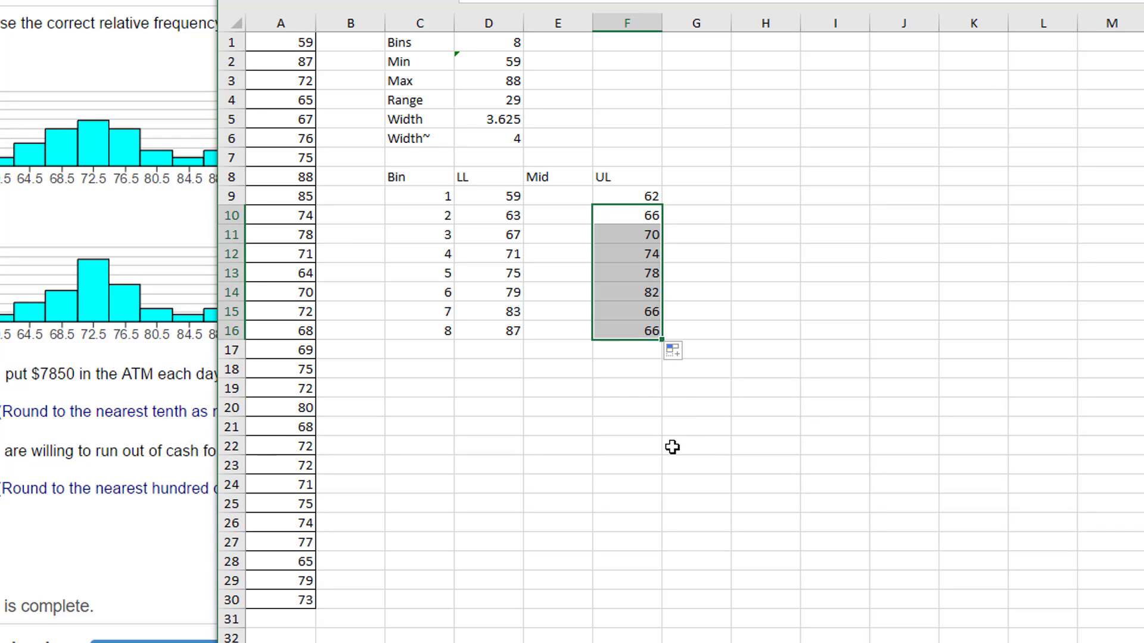
left_click(697, 412)
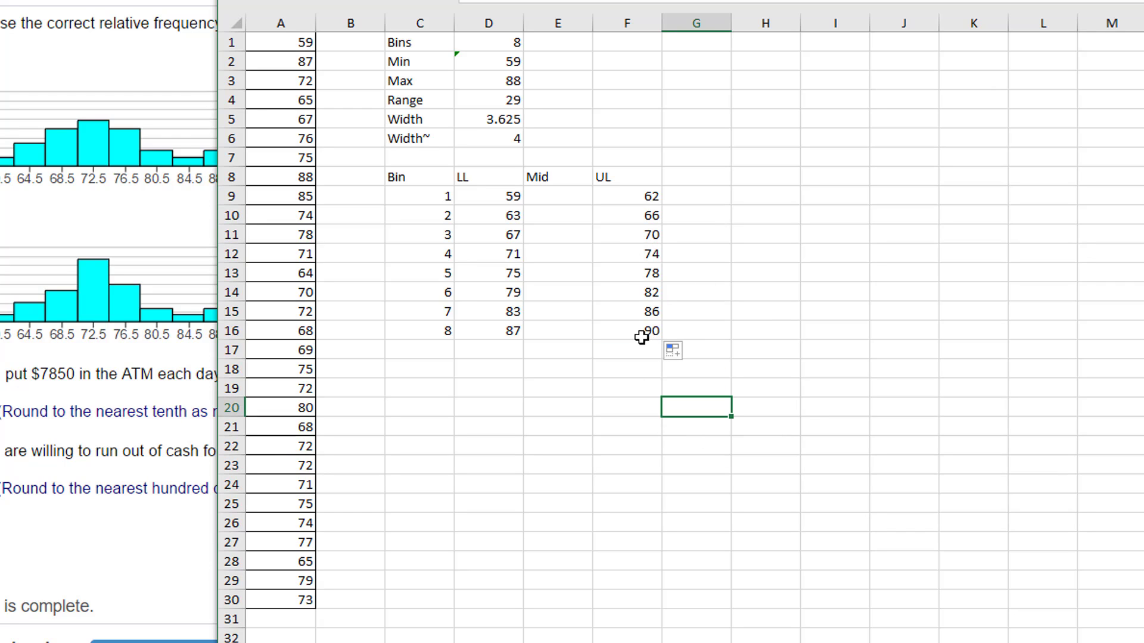
Enter the midpoint formula =(D9+F9)/2 in E9, giving 60.5.
left_click(568, 201)
type("=")
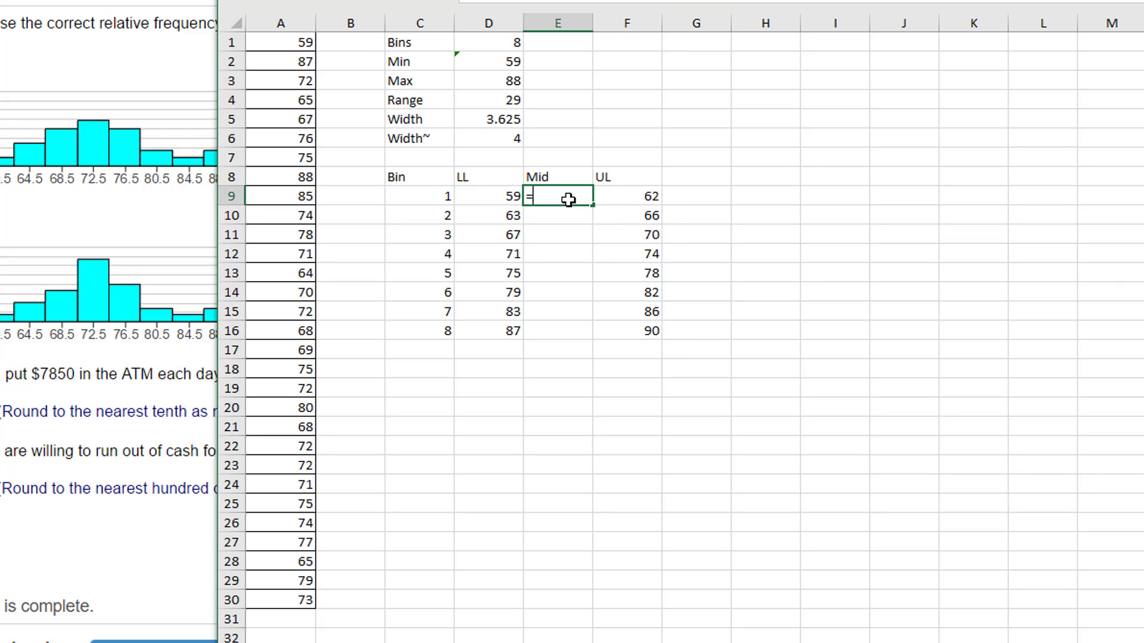
left_click(504, 194)
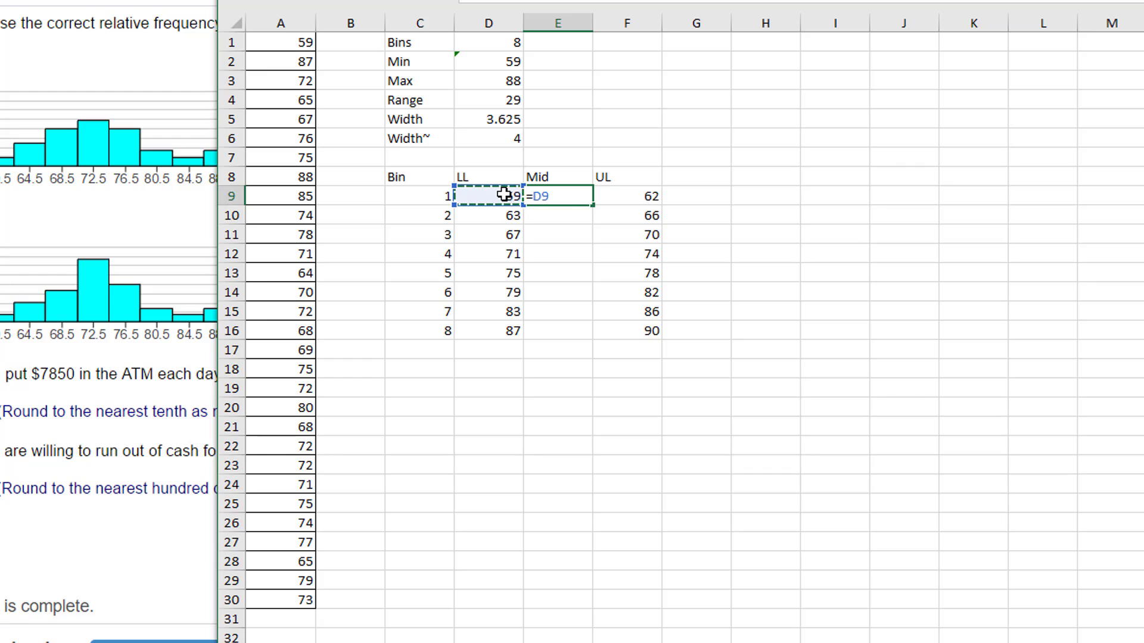
left_click(535, 198)
type("(D9")
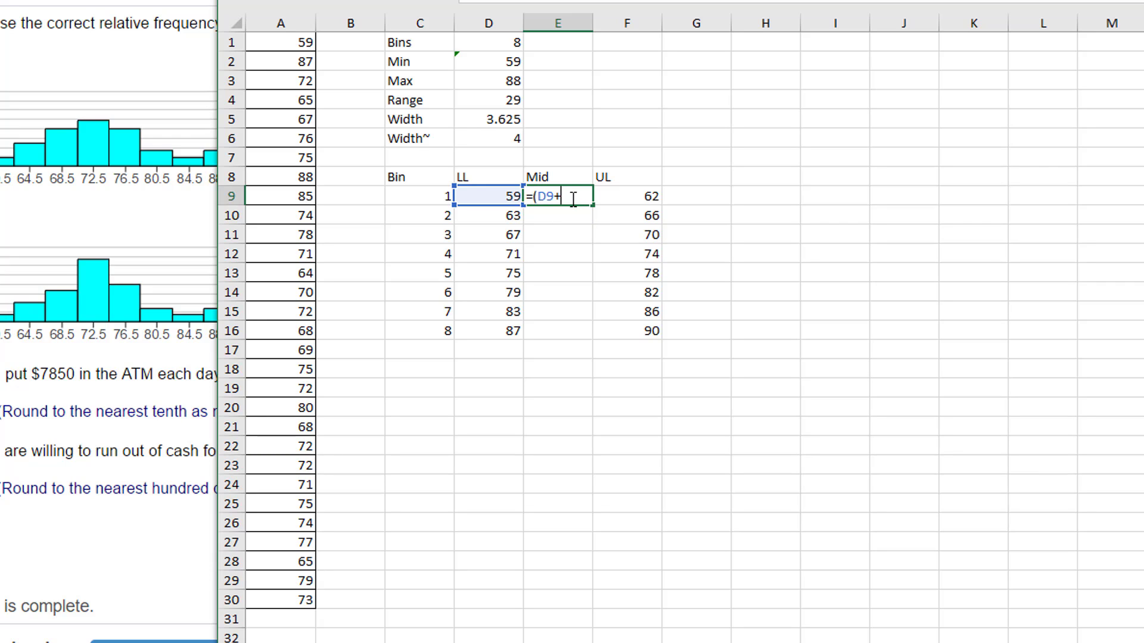
type("+")
left_click(627, 196)
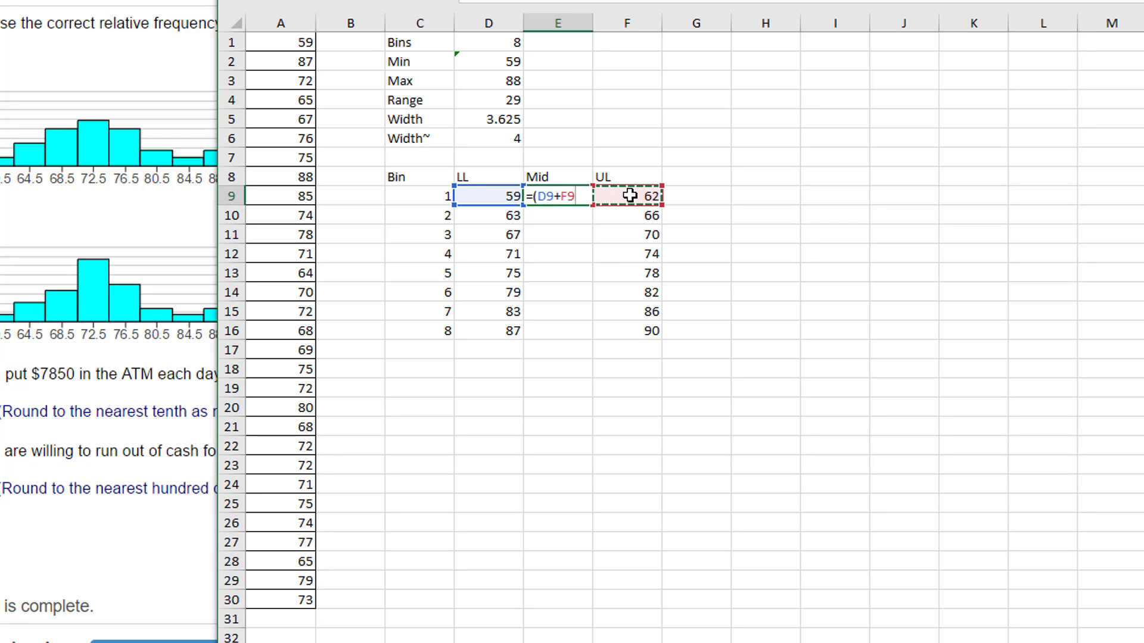
type(")/2")
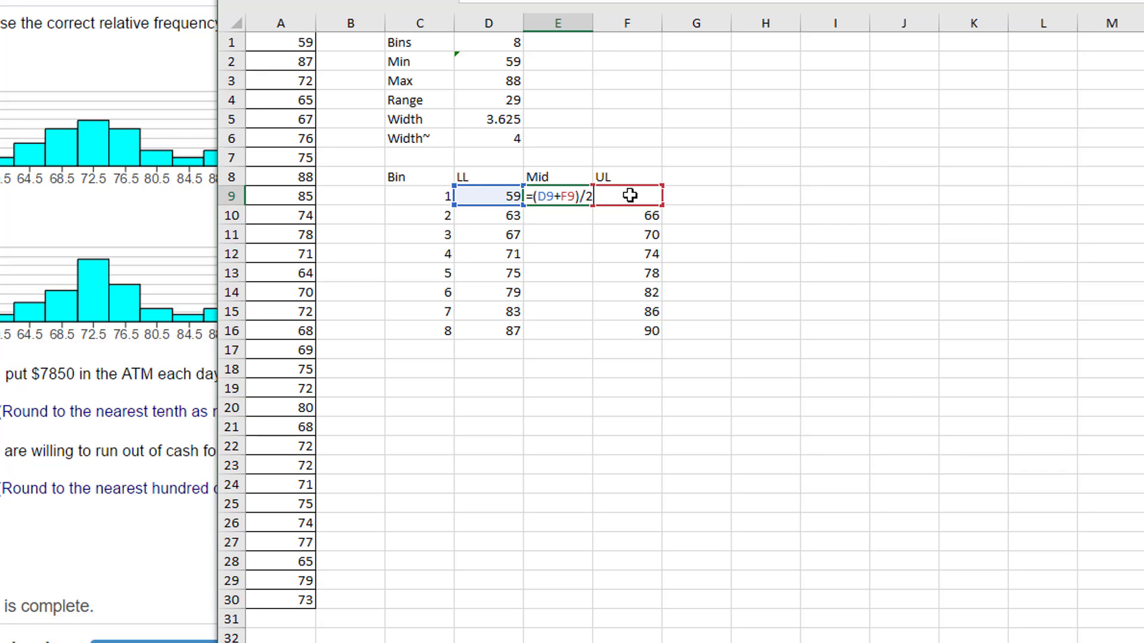
key("Return")
Fill the midpoints down to E16 (up to 88.5) and add a 'Freq' heading in G8.
left_click(567, 199)
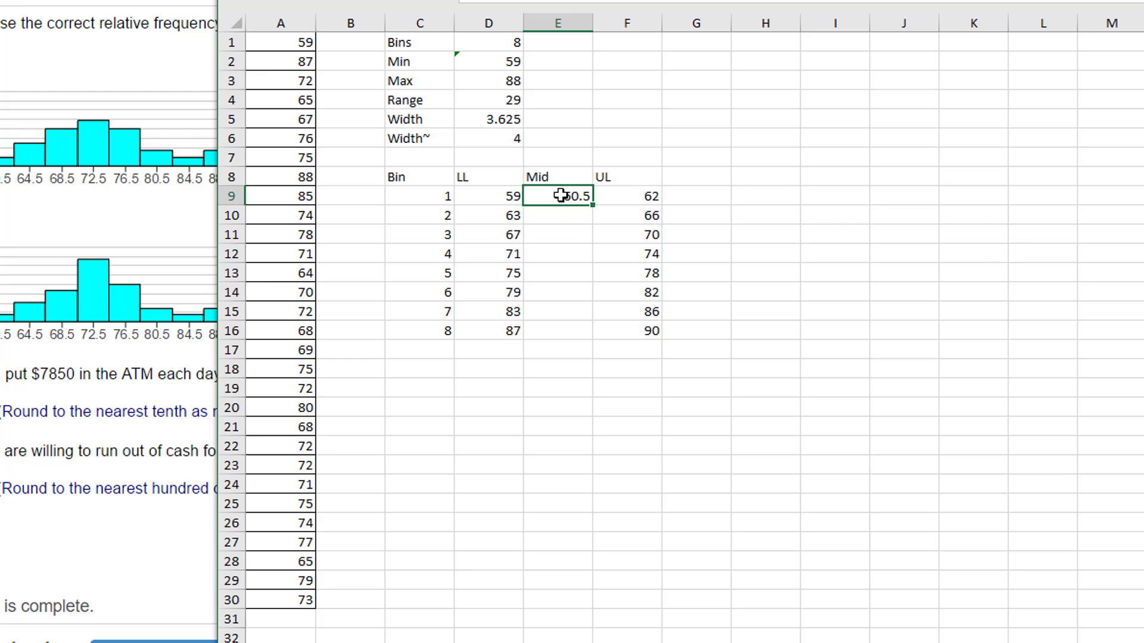
left_click_drag(592, 205, 587, 336)
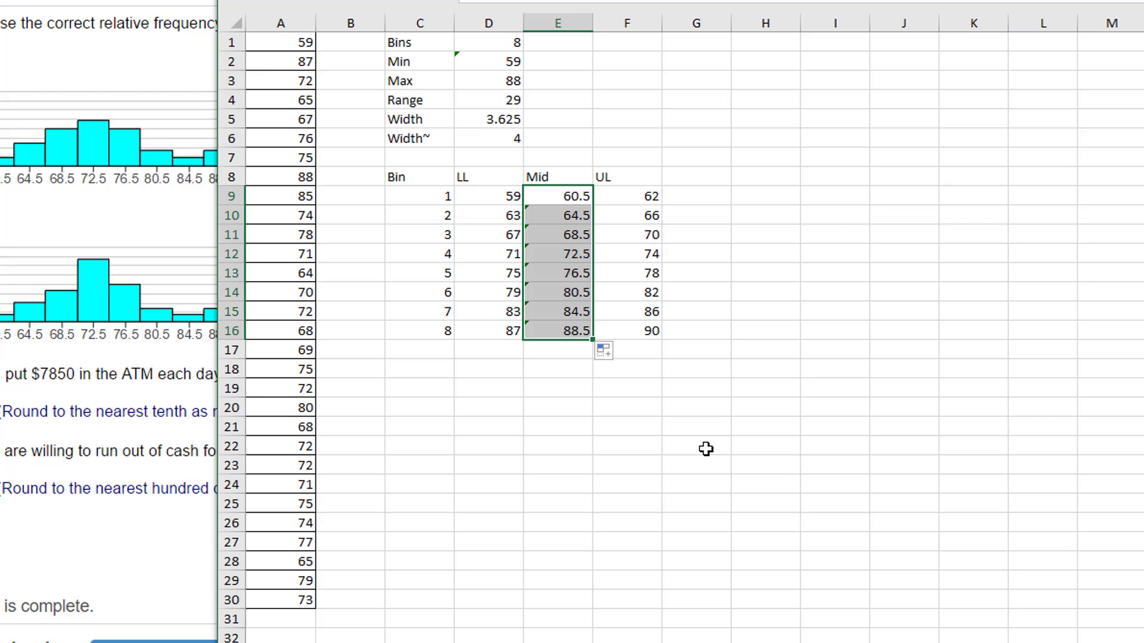
left_click(713, 178)
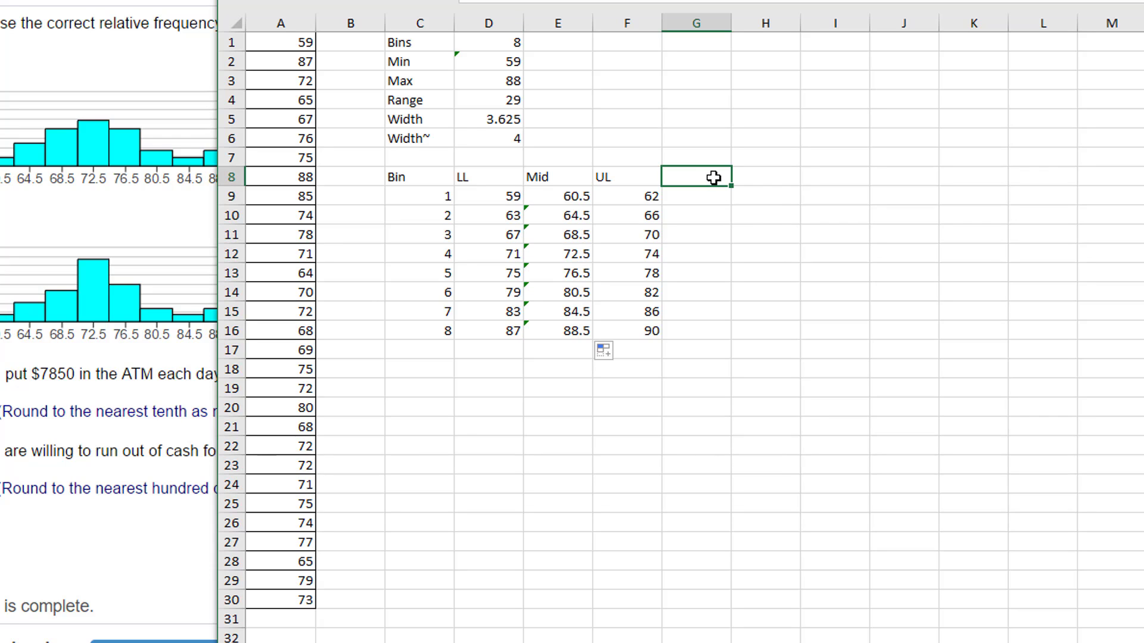
type("Freq")
Finish the Freq heading in G8 and add the Rel Freq heading in H8.
left_click(686, 386)
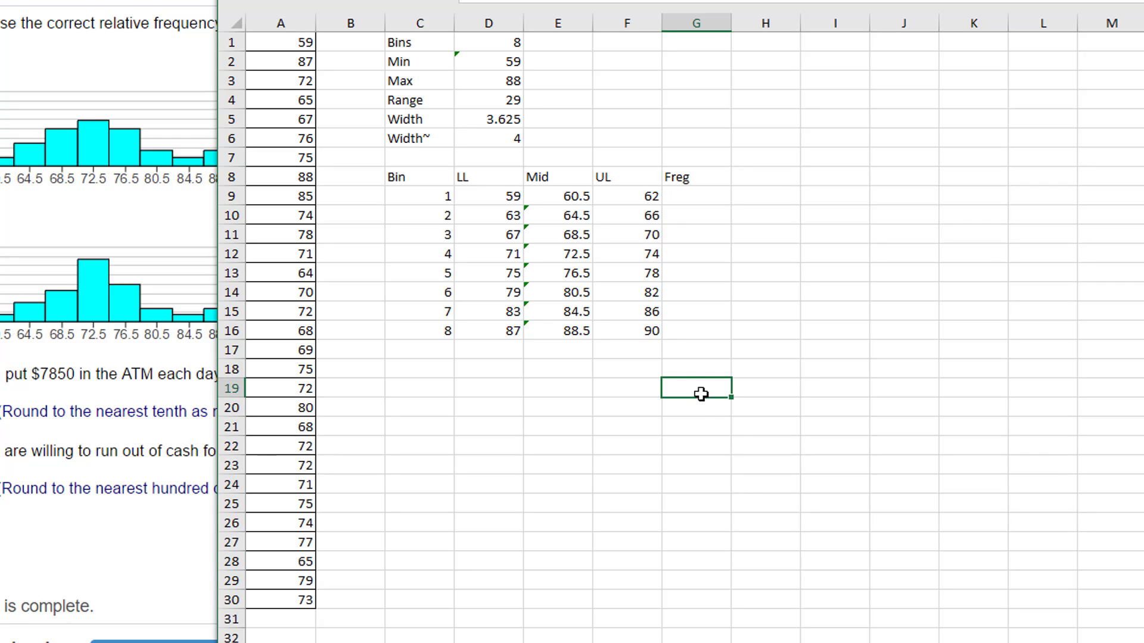
left_click(770, 178)
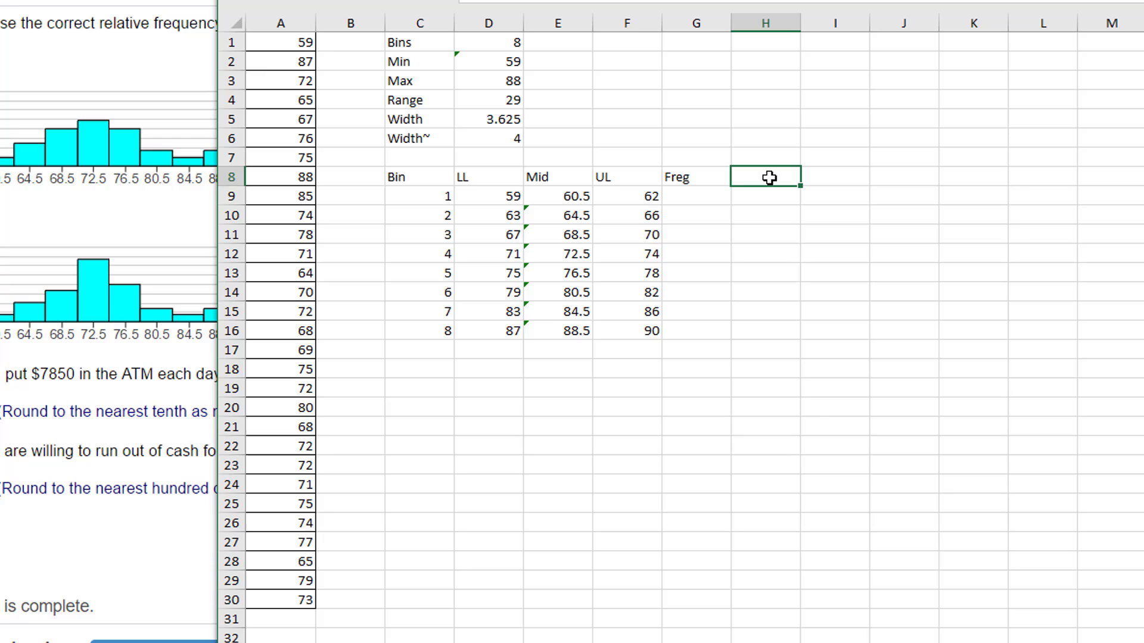
type("Rel Freq")
left_click(785, 371)
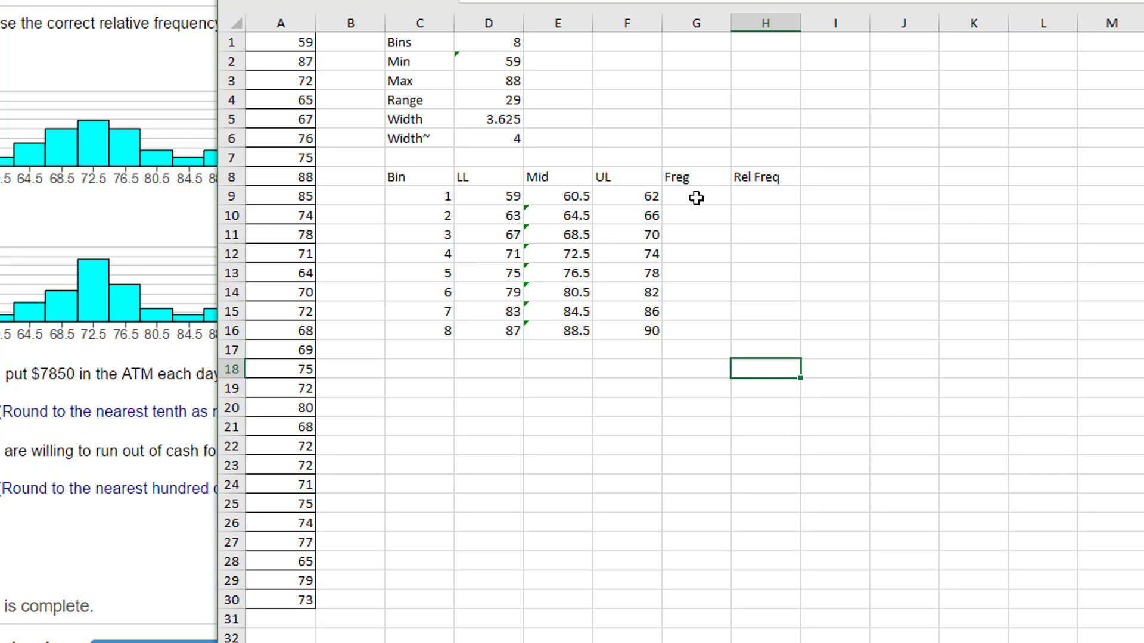
Fill G9:G16 with the array formula =FREQUENCY(A1:A30,F9:F16), giving counts 1, 3, 5, 10, 6, 2, 1, 2.
left_click_drag(696, 199, 698, 330)
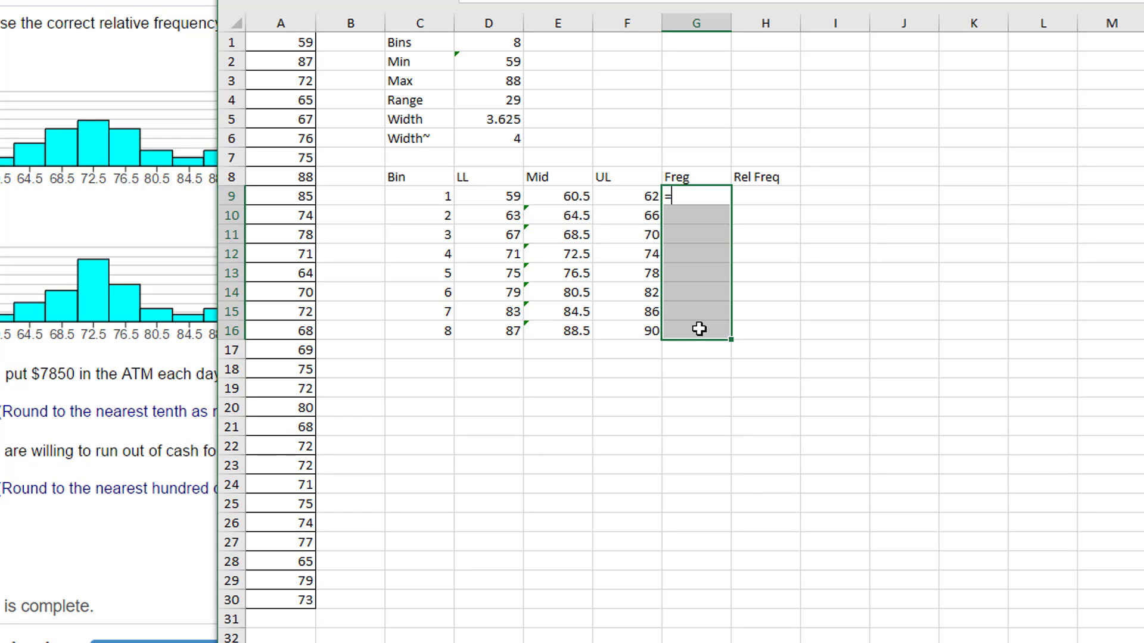
type("r")
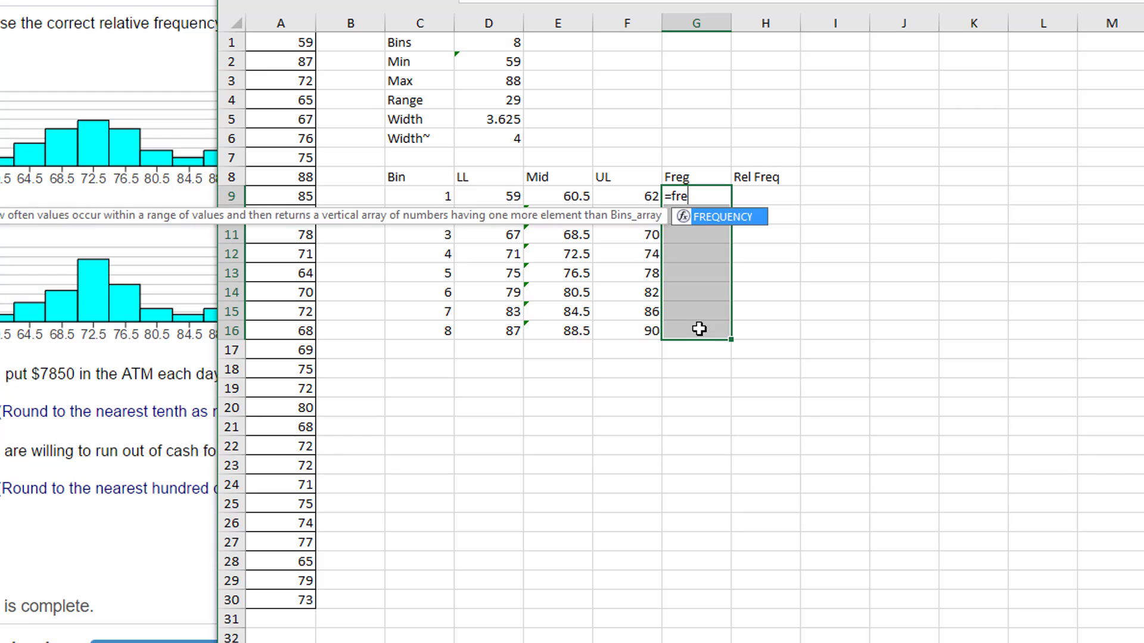
type("e")
double_click(717, 219)
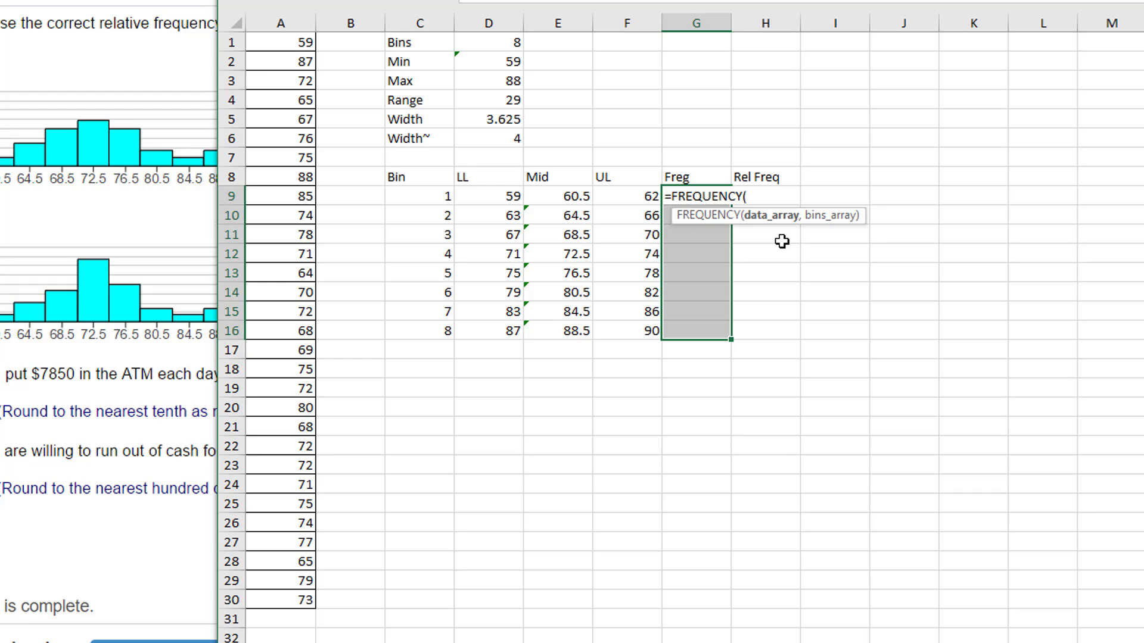
left_click_drag(283, 42, 282, 602)
type(",")
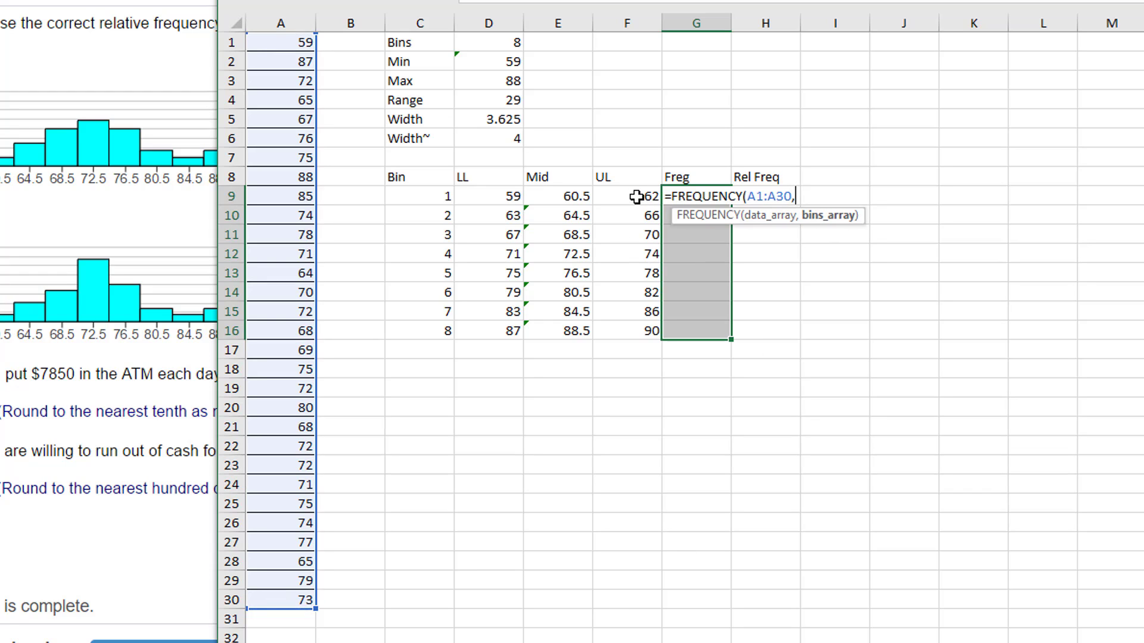
left_click_drag(638, 197, 622, 327)
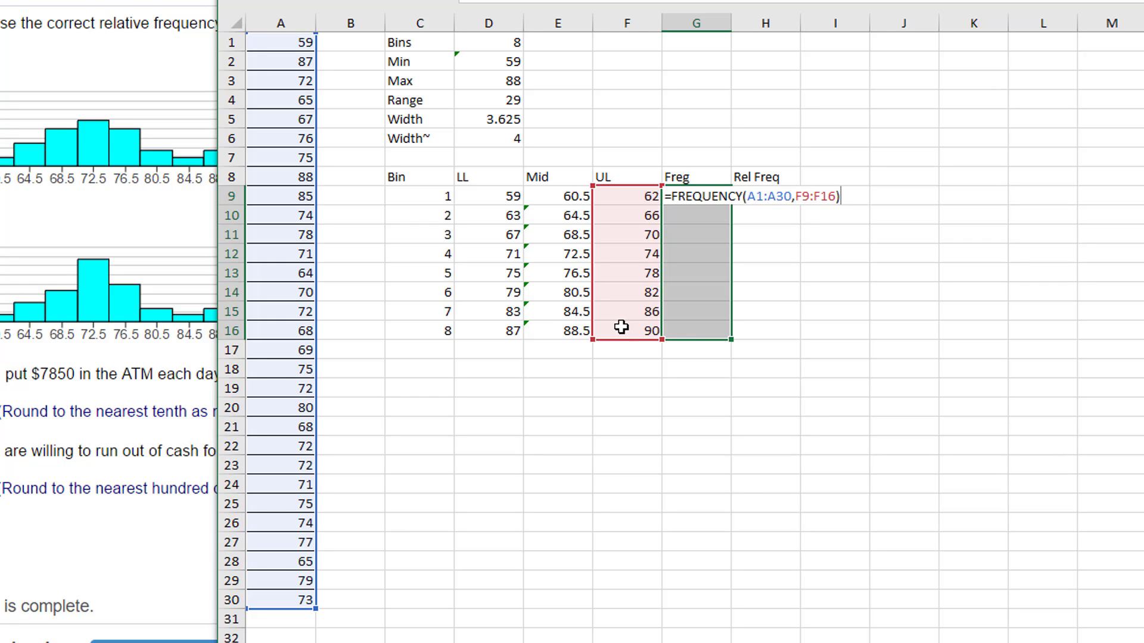
key("ctrl+shift+Return")
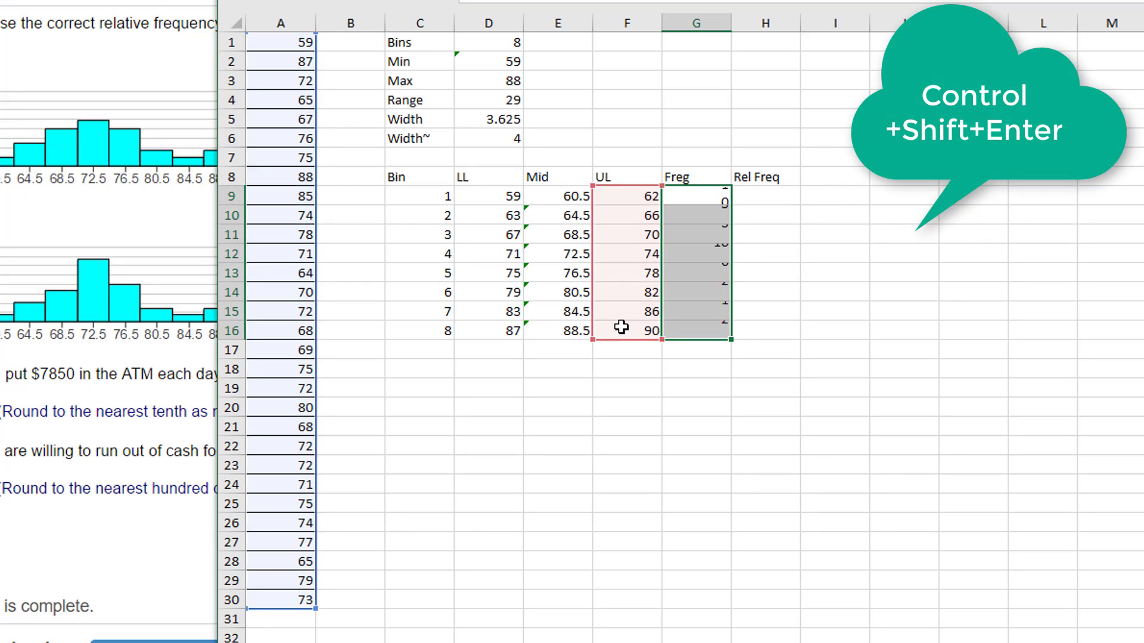
left_click(858, 485)
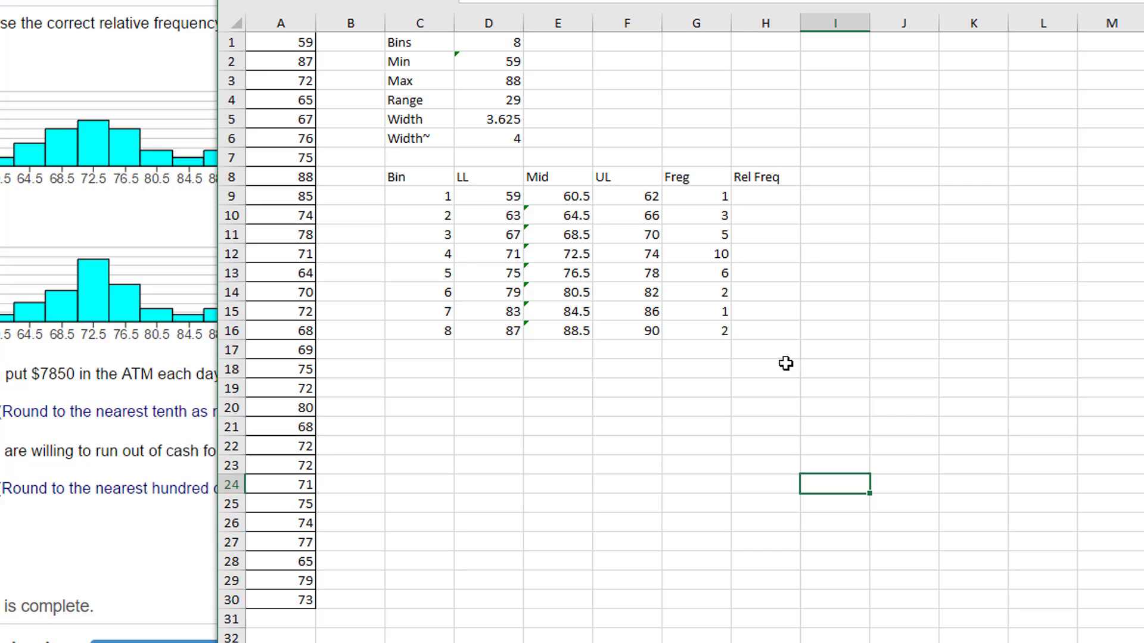
Total the eight frequency counts in G17 with =SUM(G9:G16), giving 30.
left_click(698, 351)
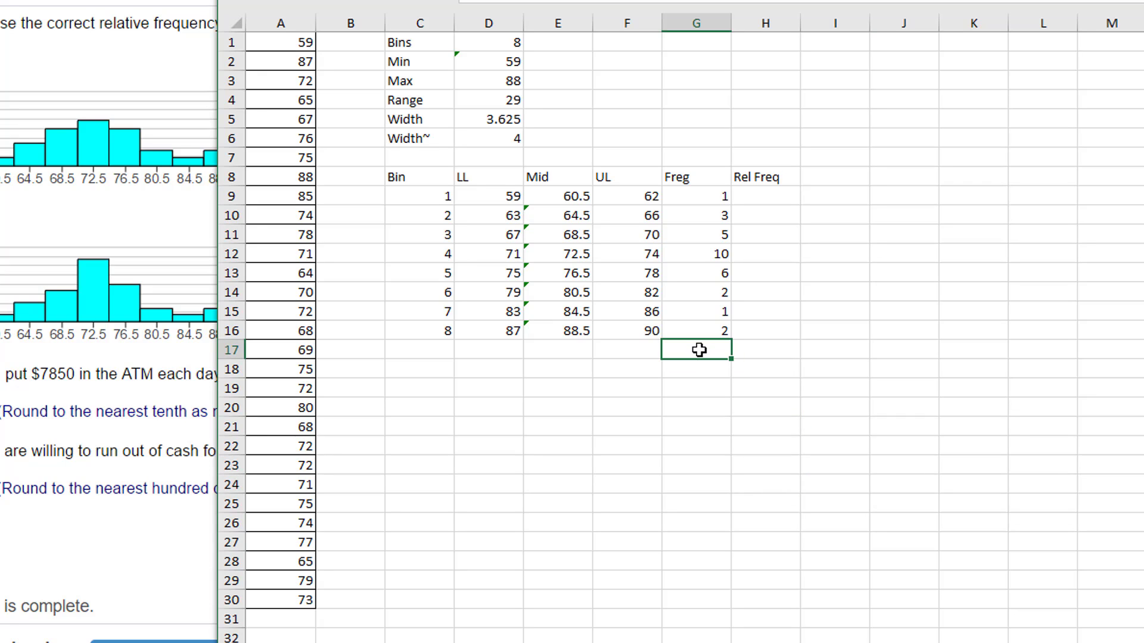
type("=sum(")
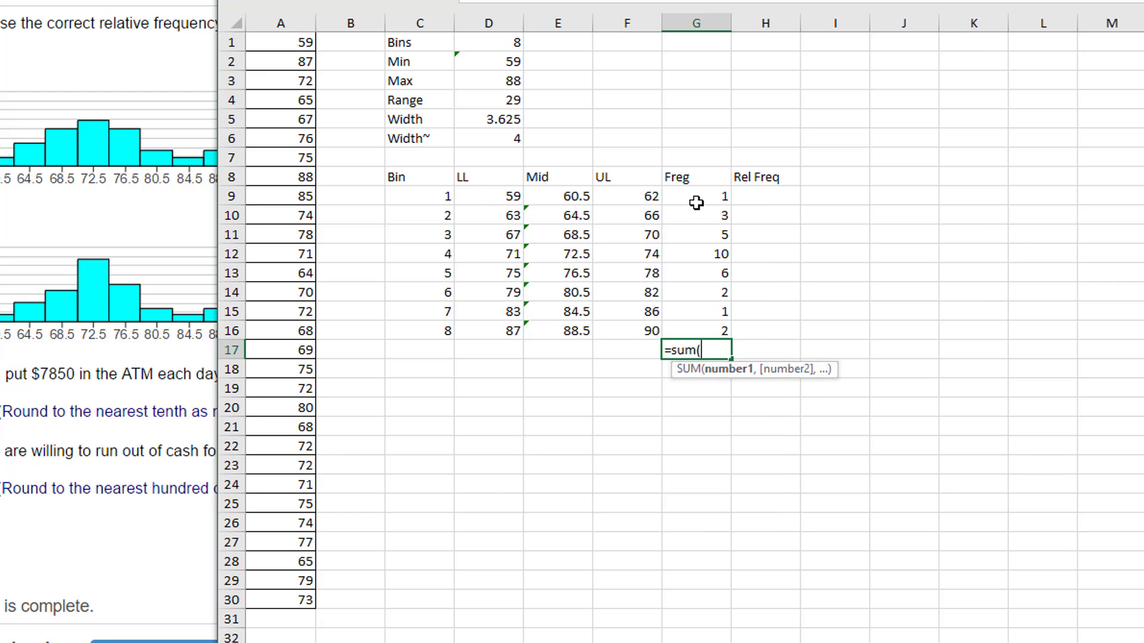
left_click_drag(694, 197, 698, 330)
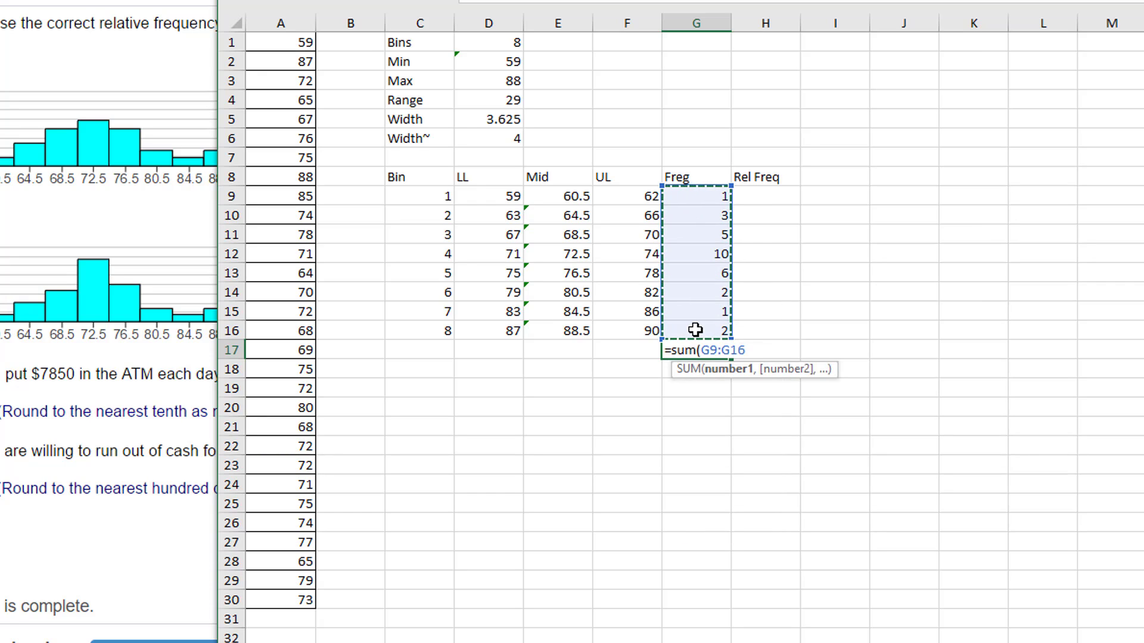
type(")")
key("Return")
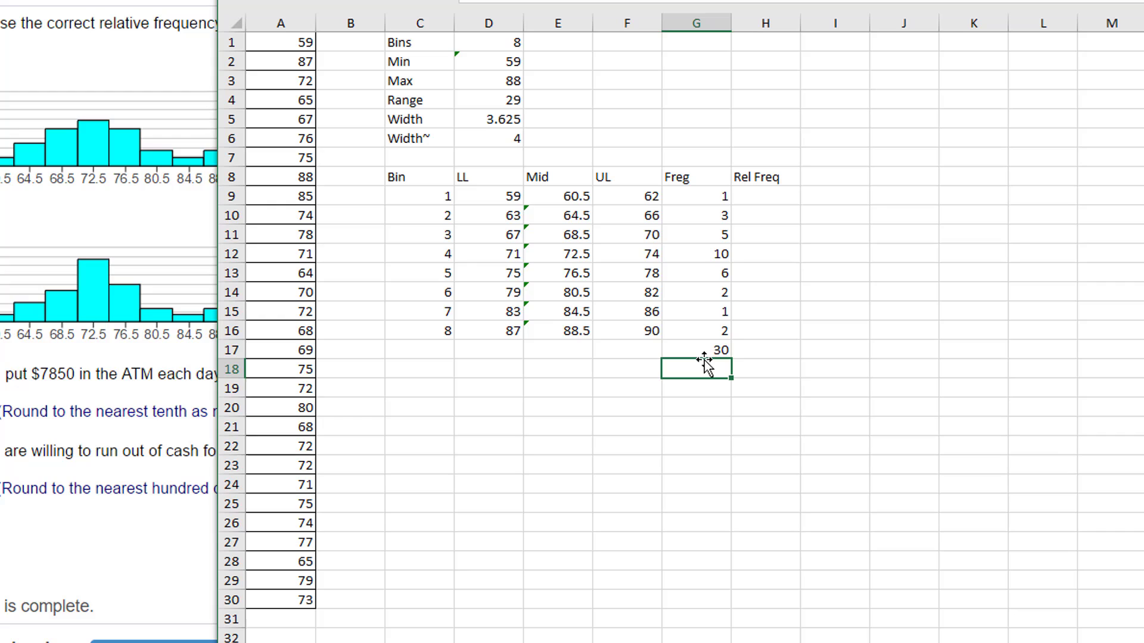
Enter =G9/$G$17 in H9 as the first relative frequency.
left_click(778, 196)
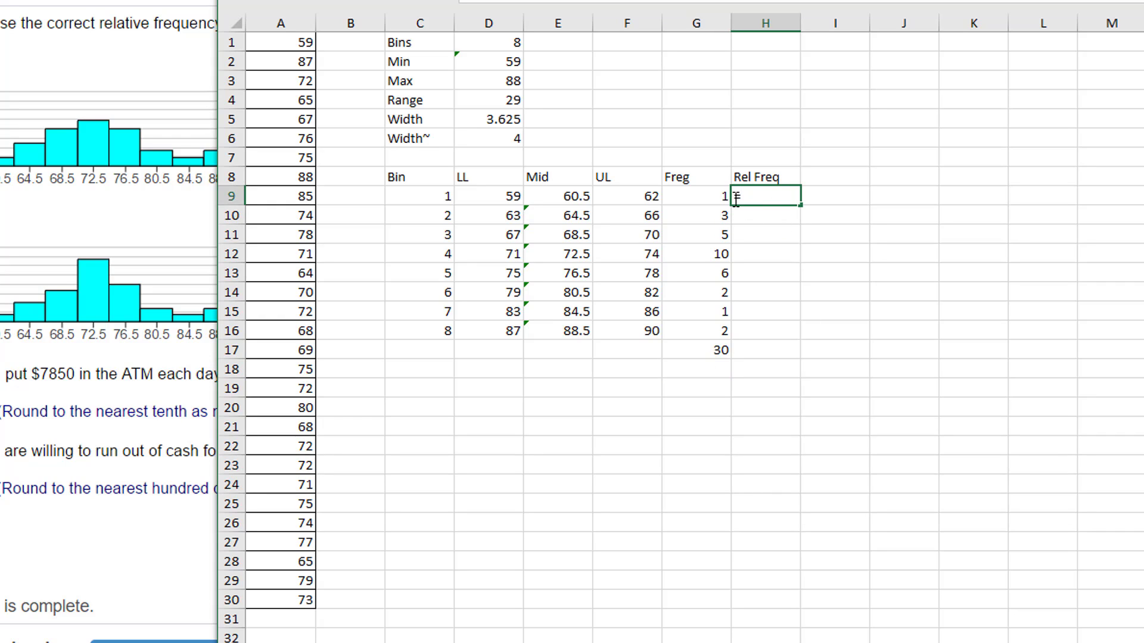
type("=")
left_click(708, 195)
left_click(707, 195)
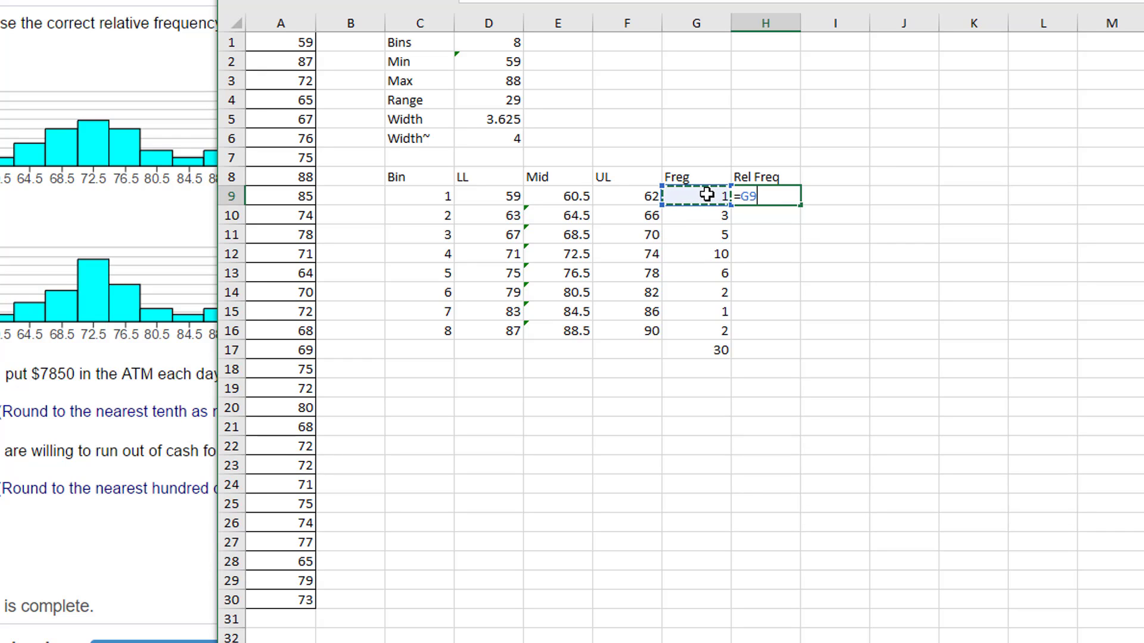
type("/")
left_click(707, 345)
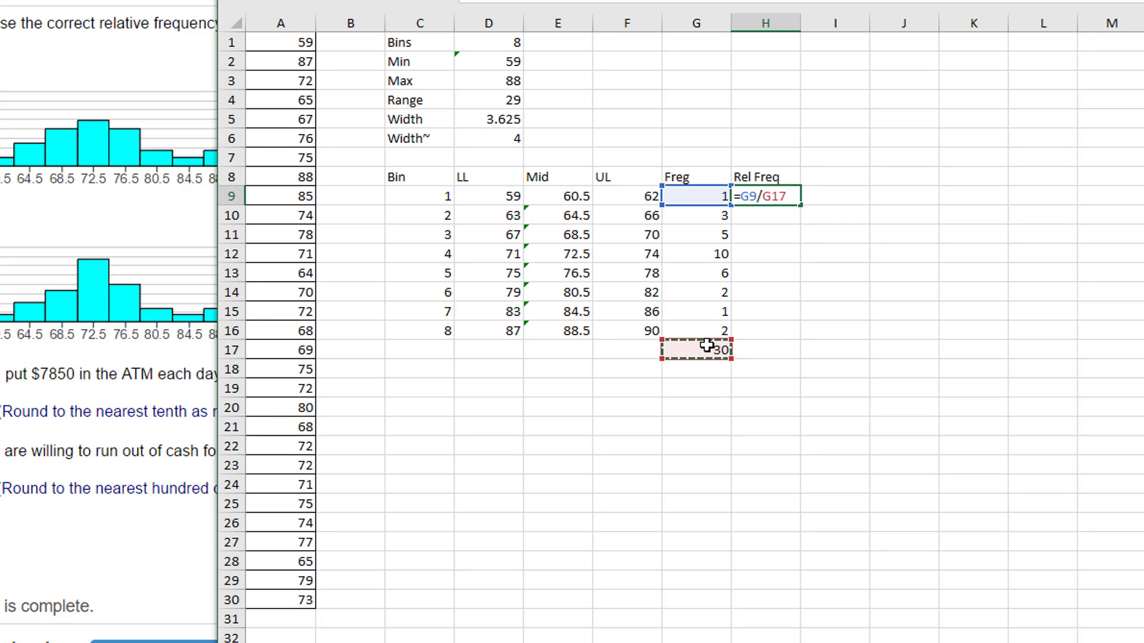
key("F4")
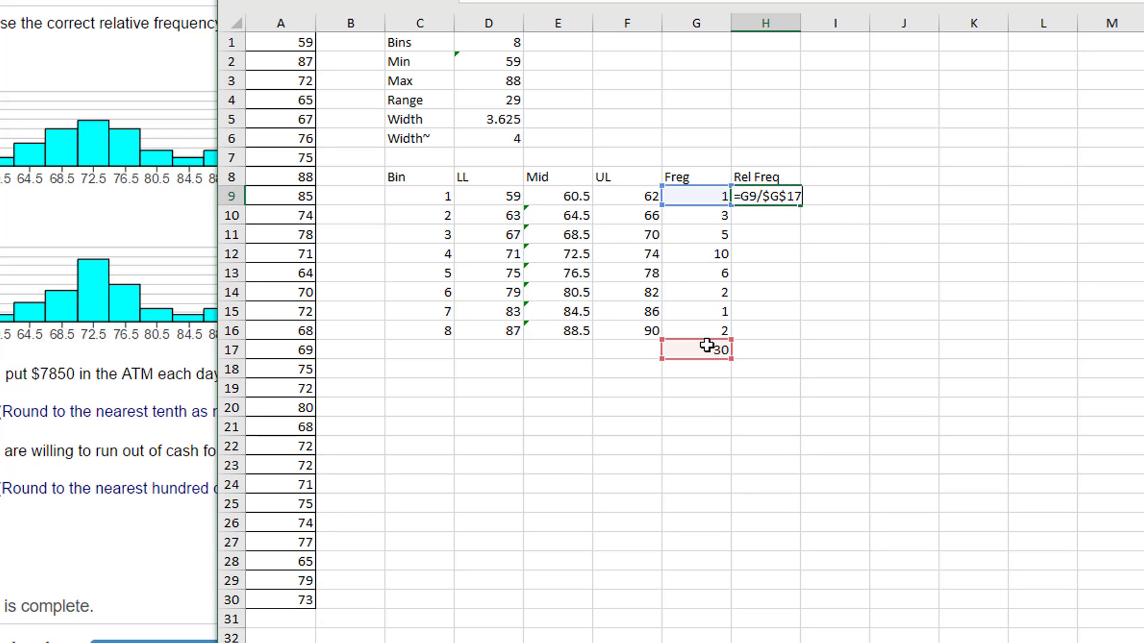
key("Return")
Fill the formula down to H16 and copy the total across into H17, giving 1.
left_click(782, 194)
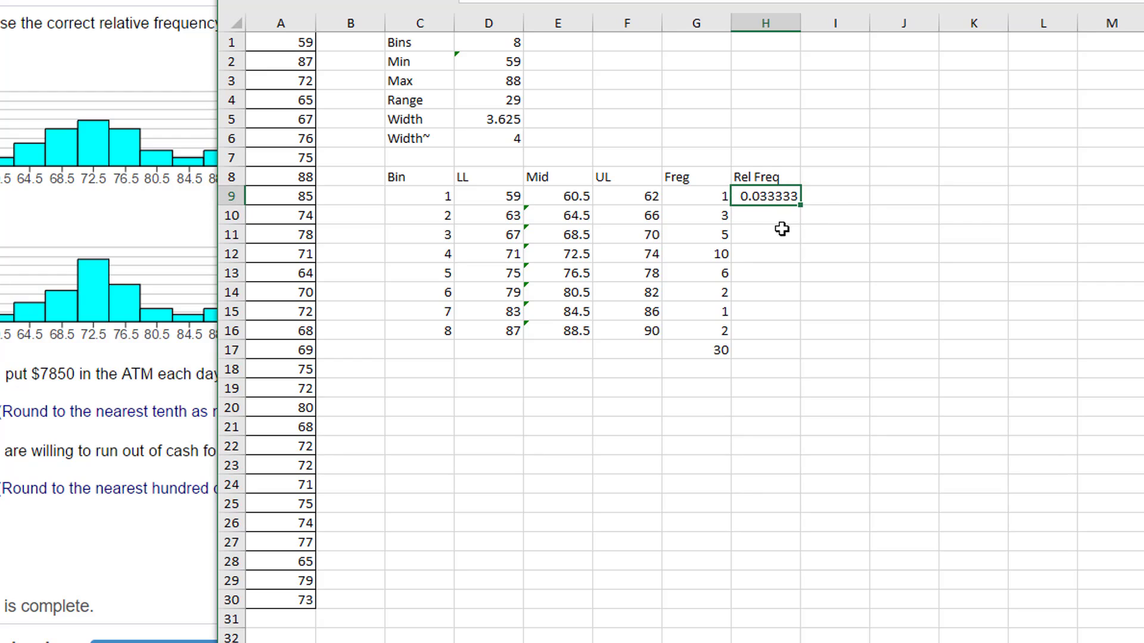
left_click_drag(801, 208, 800, 337)
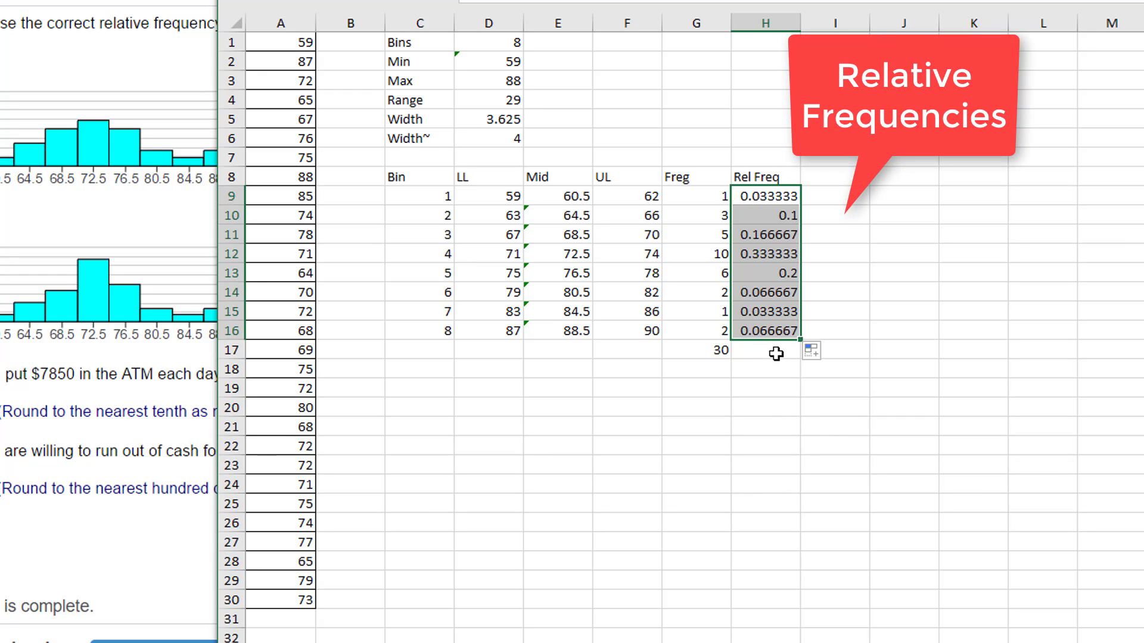
left_click(775, 354)
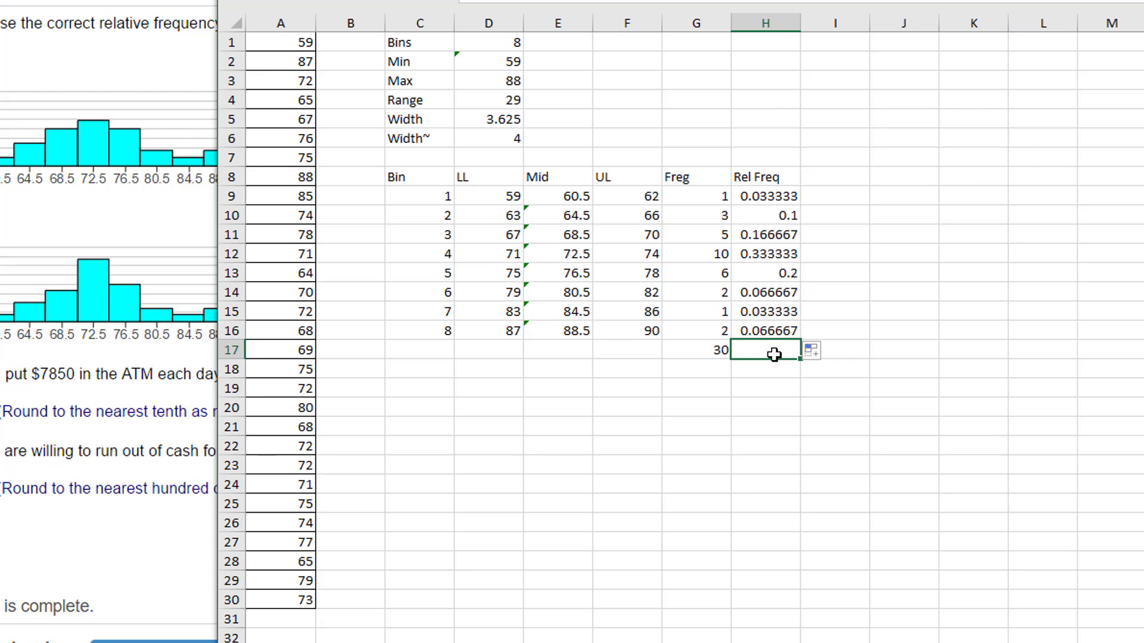
left_click(705, 354)
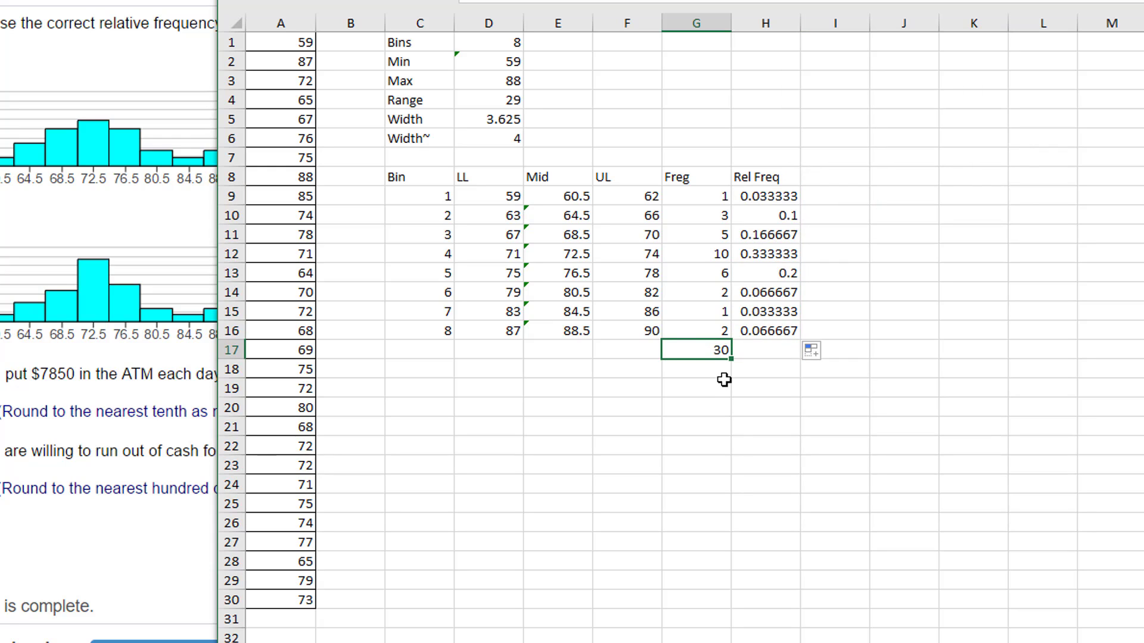
left_click_drag(732, 360, 769, 388)
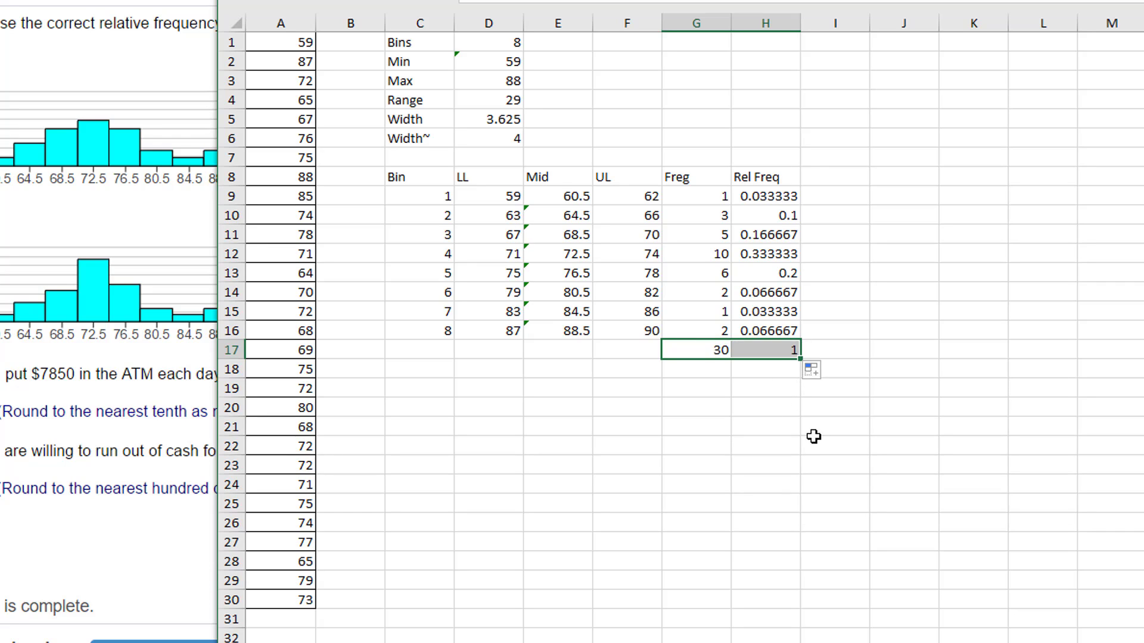
left_click(834, 427)
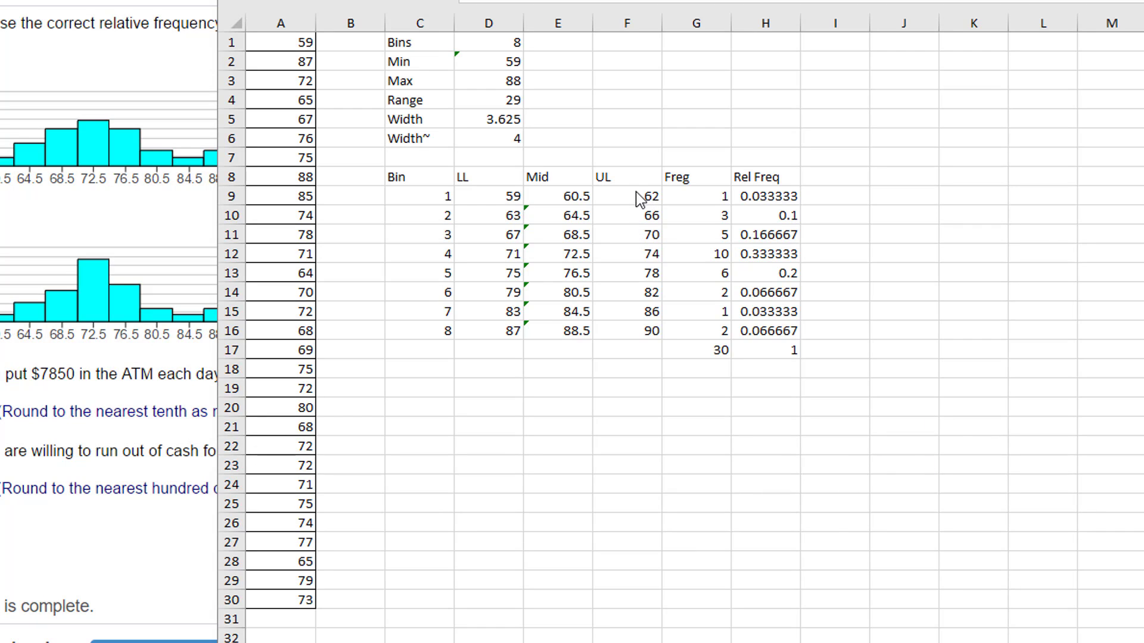
Select the Mid values E9:E16 together with the Rel Freq values H9:H16.
left_click_drag(566, 196, 554, 319)
left_click(608, 335)
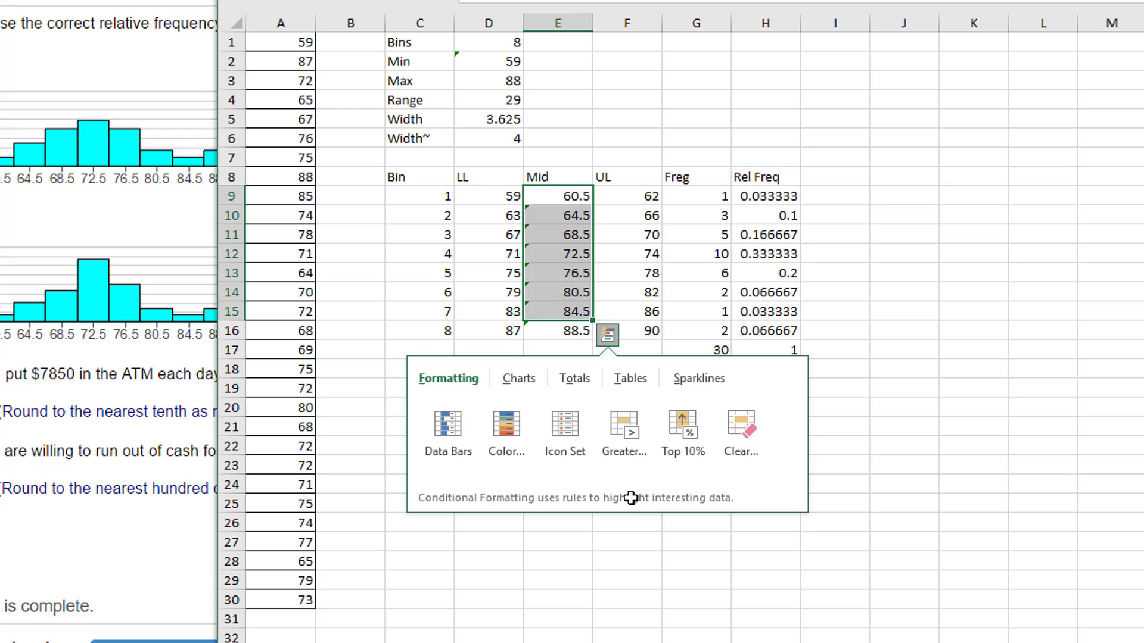
left_click(867, 542)
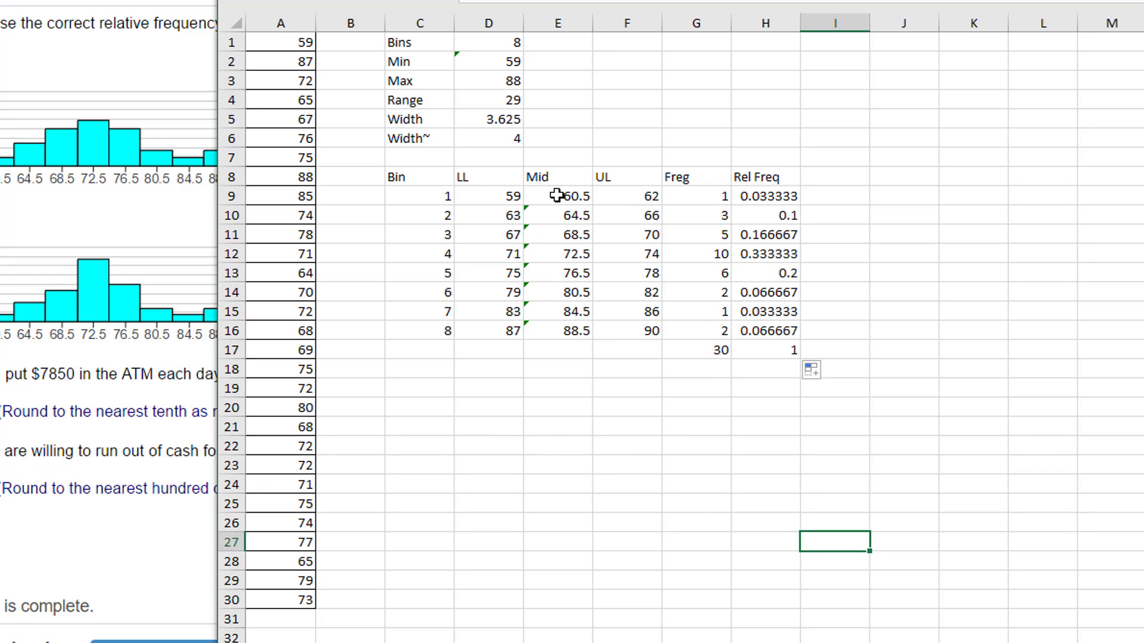
left_click_drag(556, 195, 553, 327)
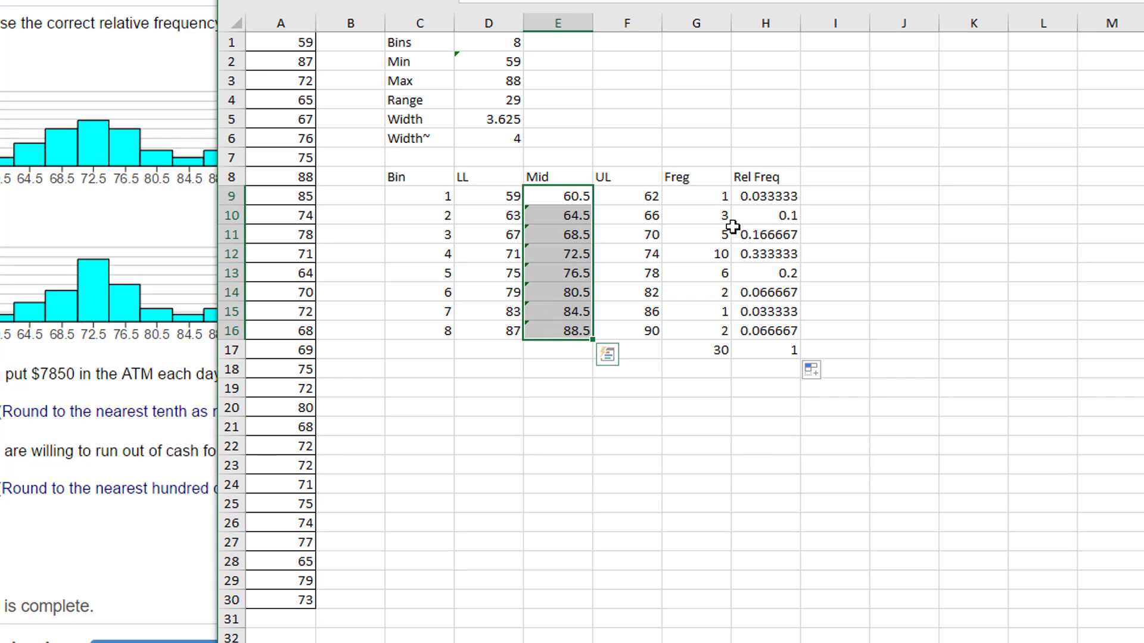
left_click_drag(774, 196, 767, 322, "ctrl")
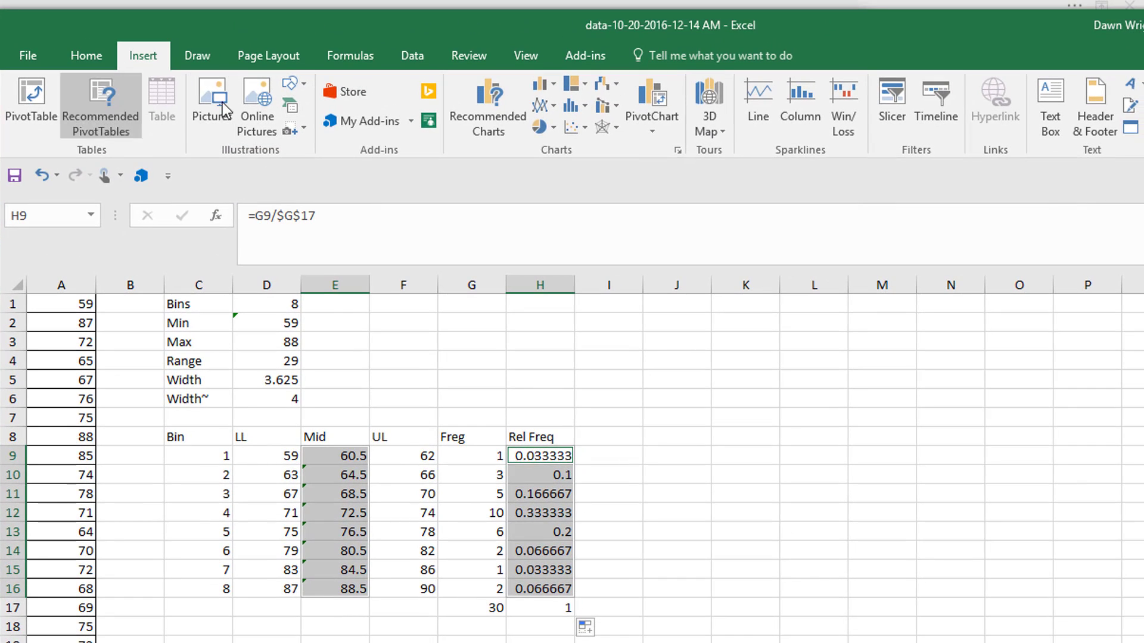
Insert the recommended clustered column chart and move it beside the frequency table.
left_click(484, 110)
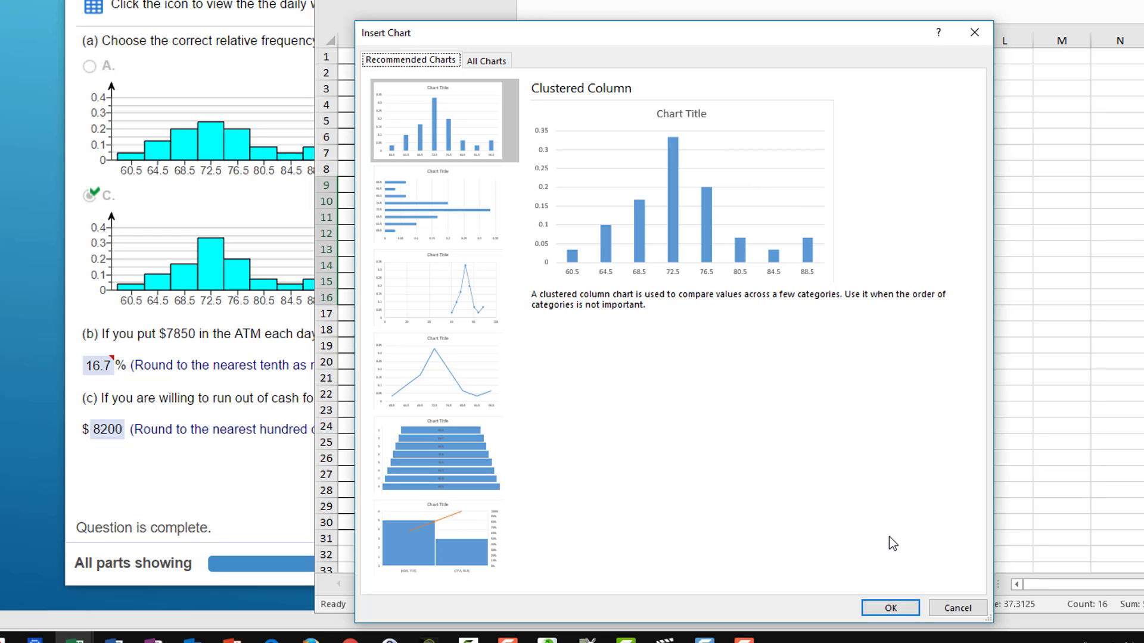
left_click(892, 608)
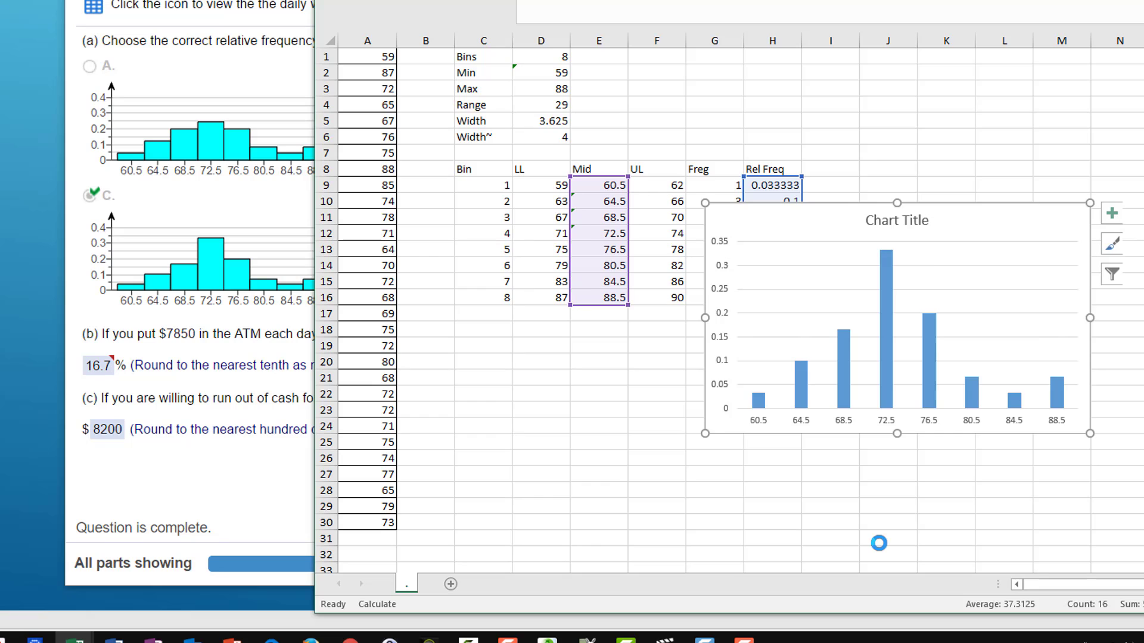
left_click(989, 243)
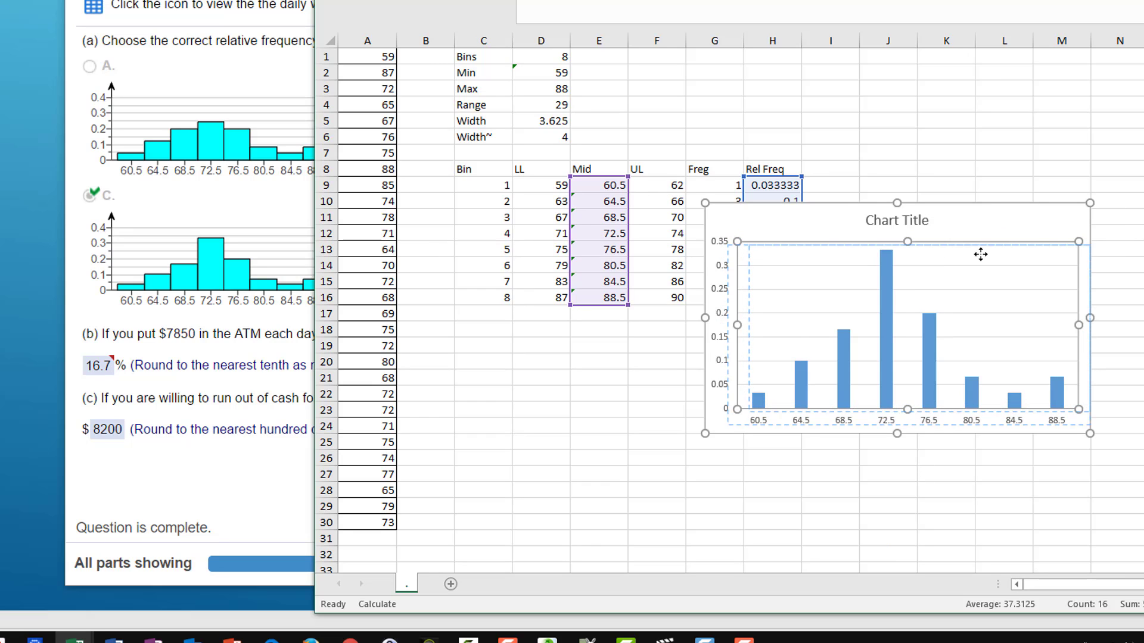
left_click_drag(880, 217, 1044, 136)
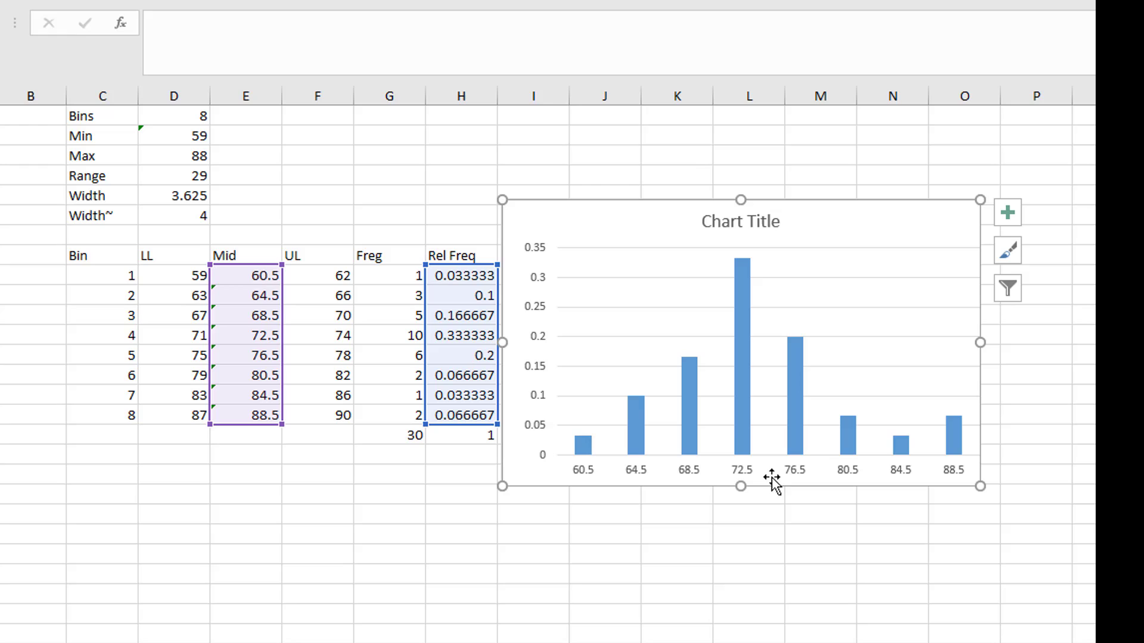
left_click(742, 417)
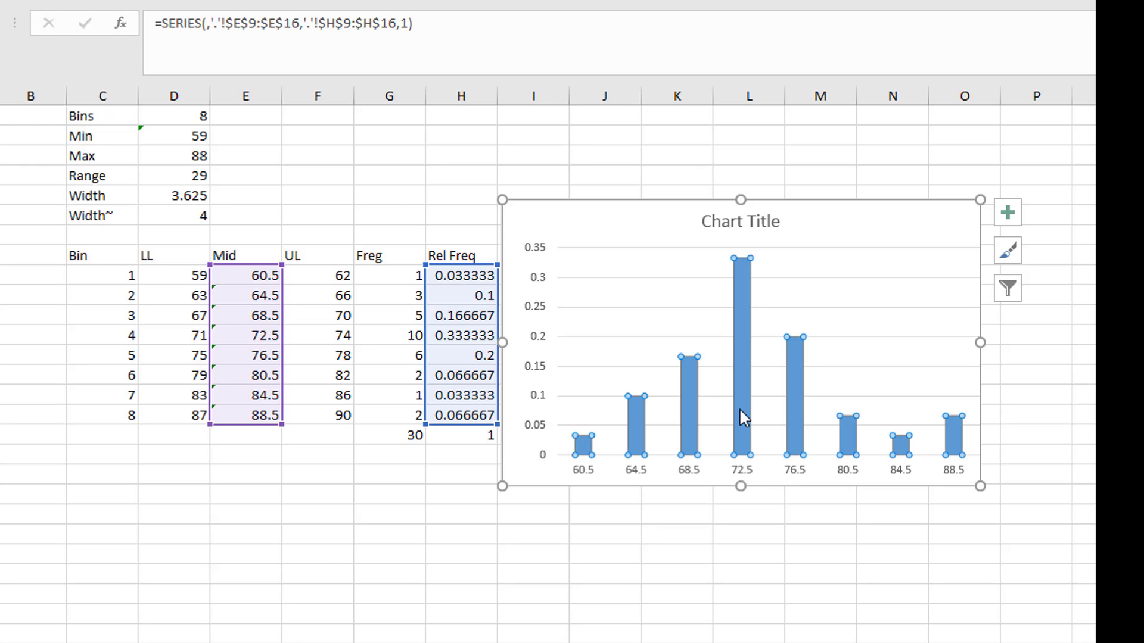
Set the bar series gap width to 0% and give the bars solid black borders.
right_click(741, 411)
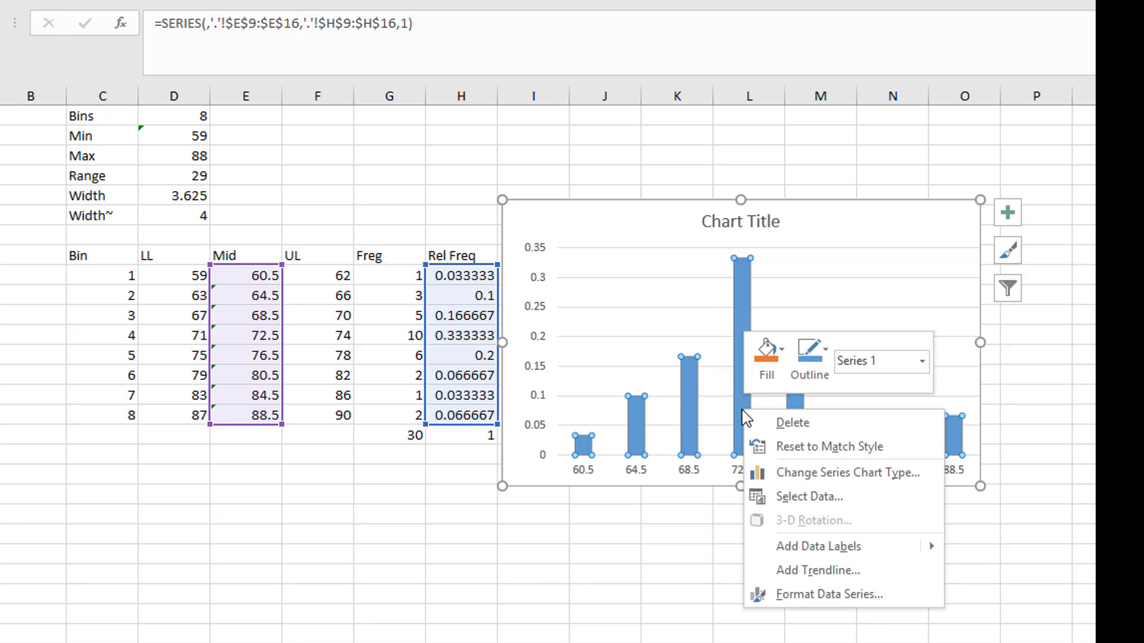
left_click(823, 595)
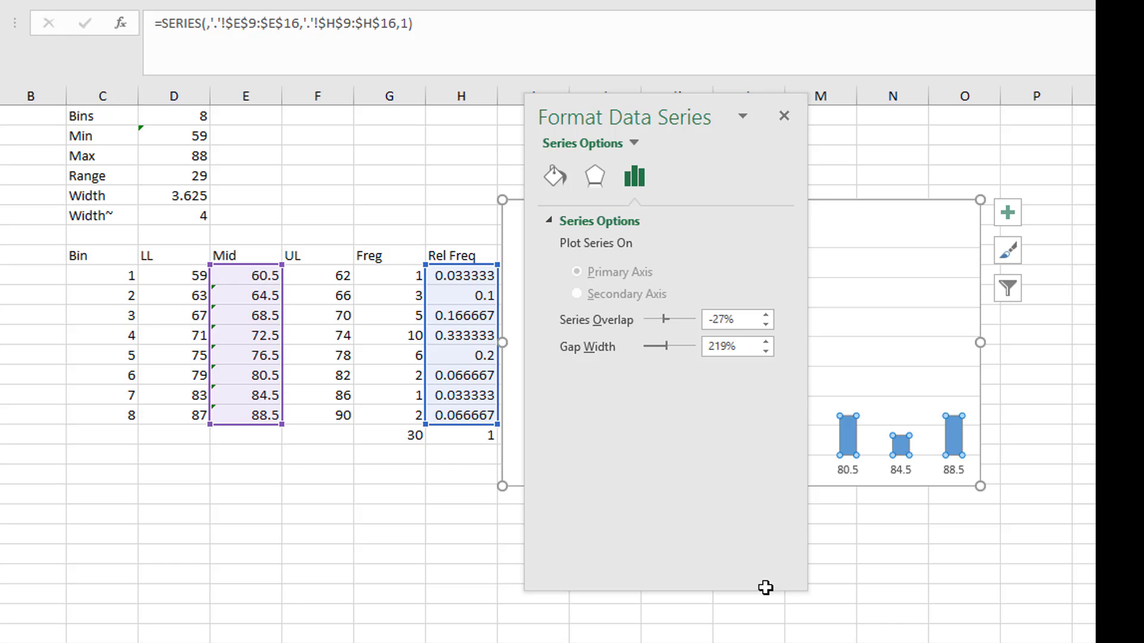
left_click_drag(668, 347, 617, 373)
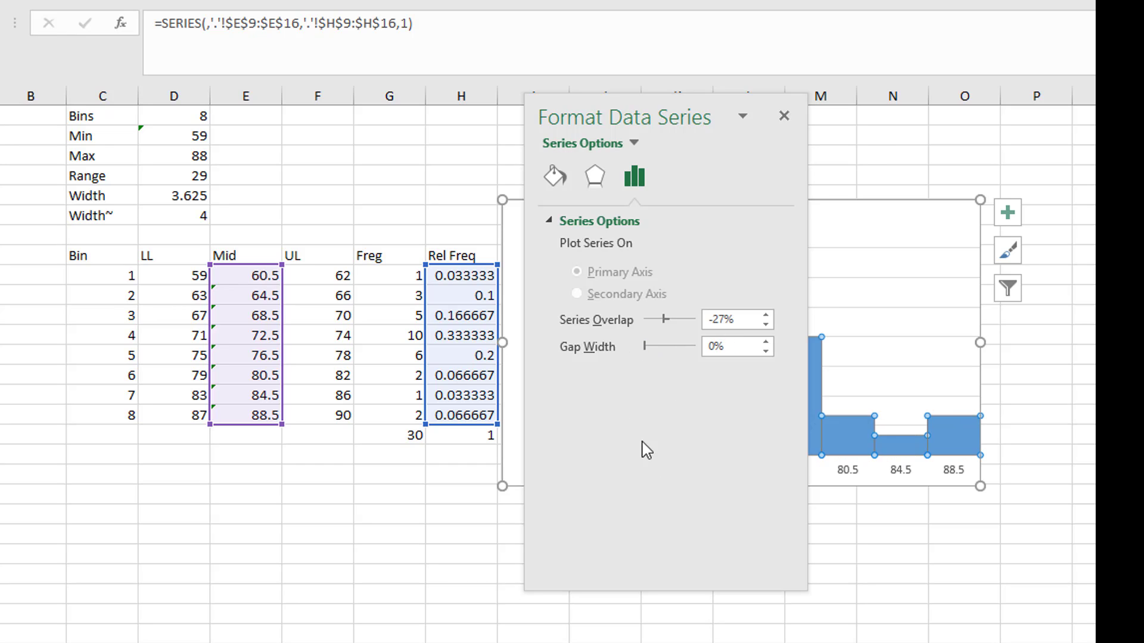
left_click(555, 179)
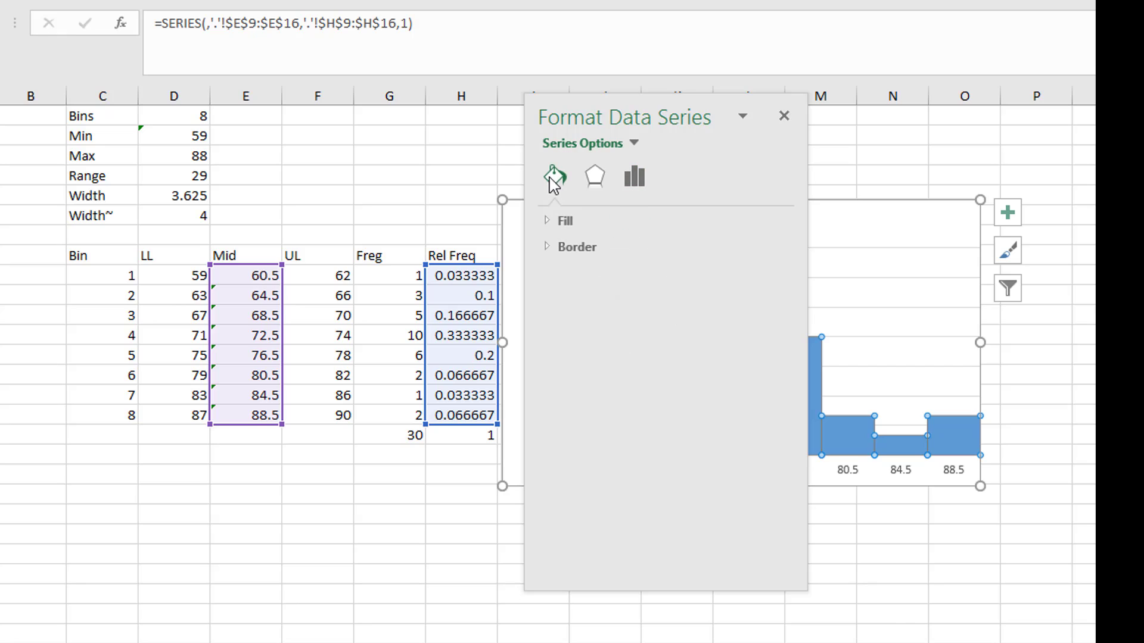
left_click(570, 248)
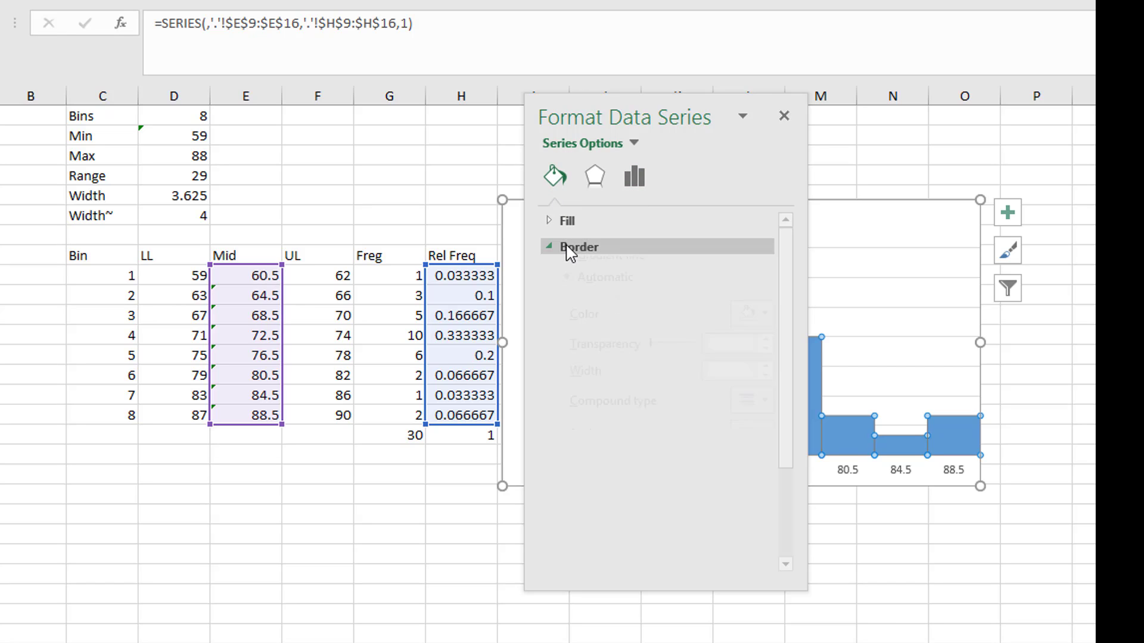
left_click(768, 379)
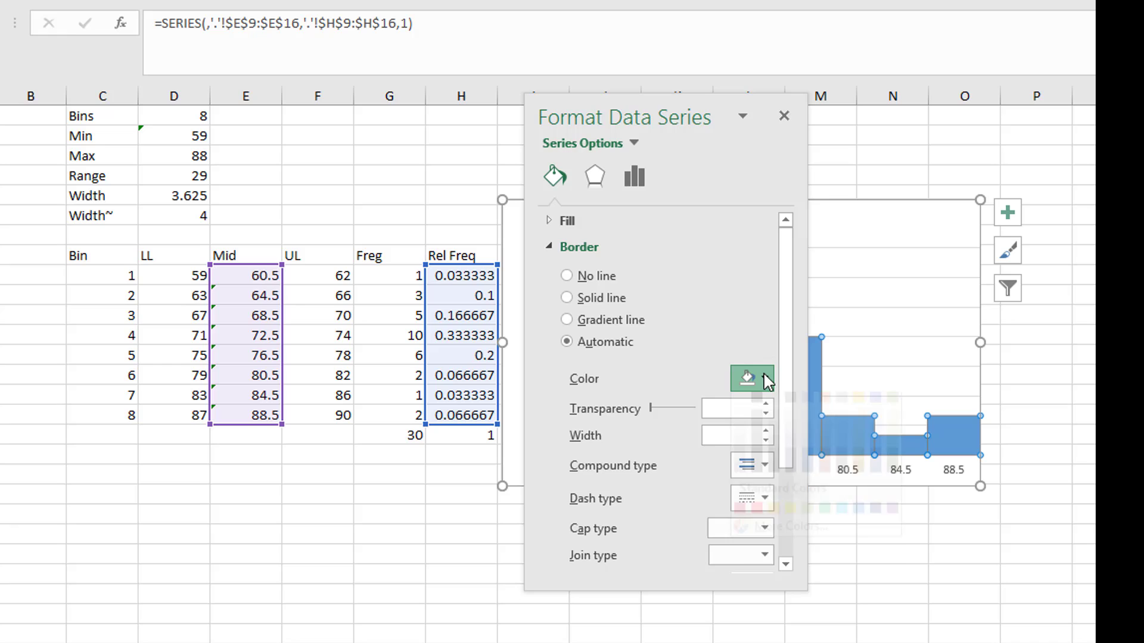
left_click(761, 437)
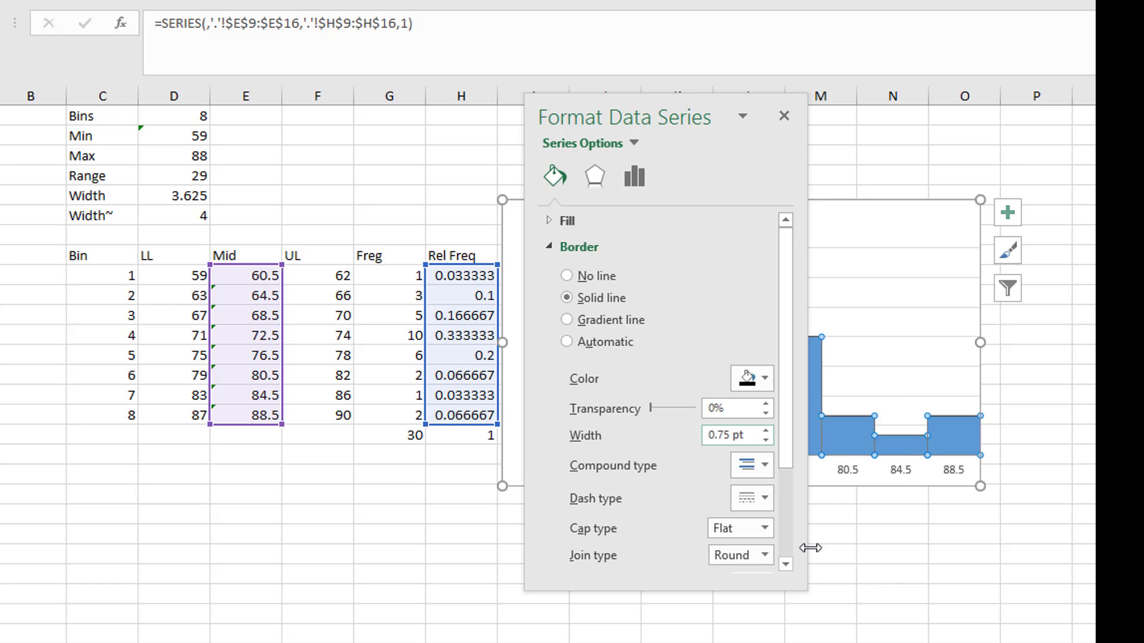
left_click(784, 116)
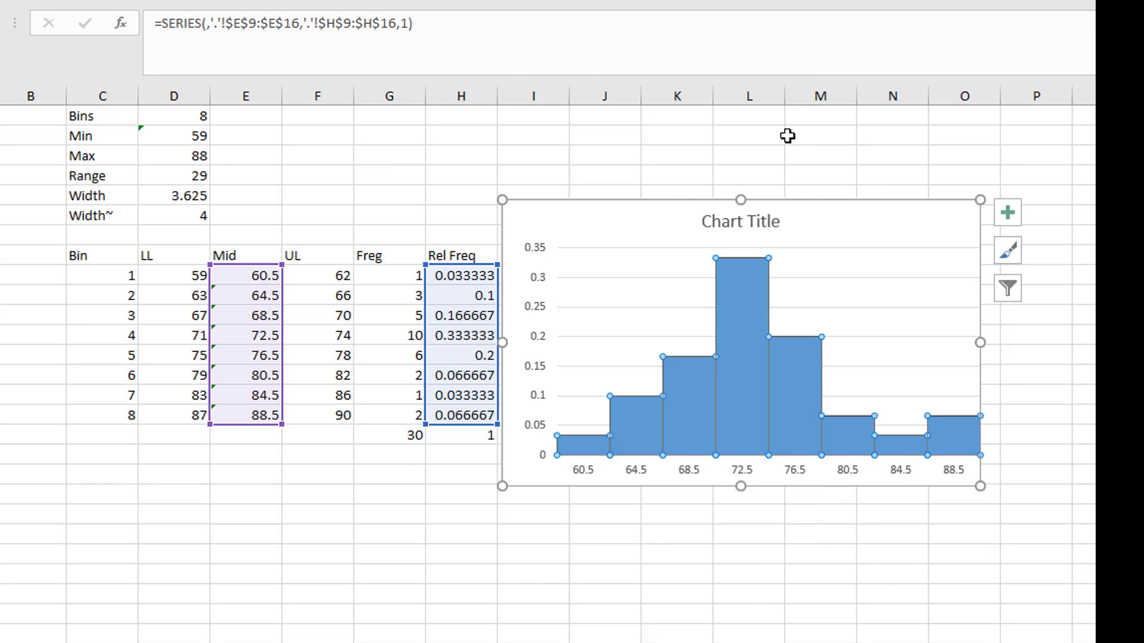
Replace the placeholder Chart Title text with 'Relative Frequencies'.
left_click(774, 607)
double_click(737, 223)
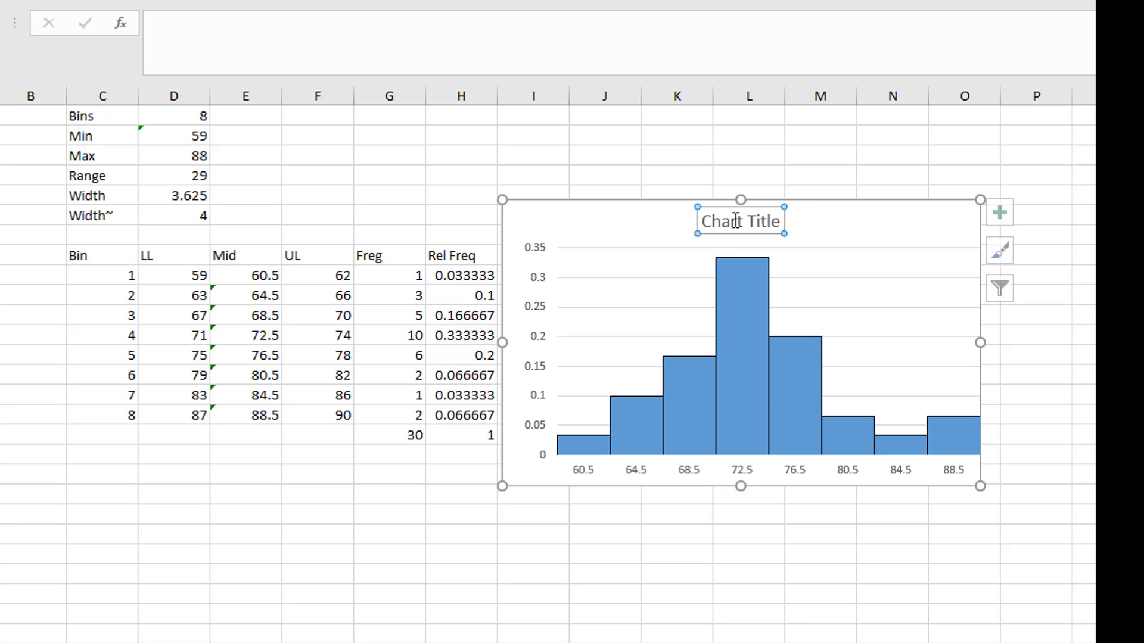
left_click(784, 115)
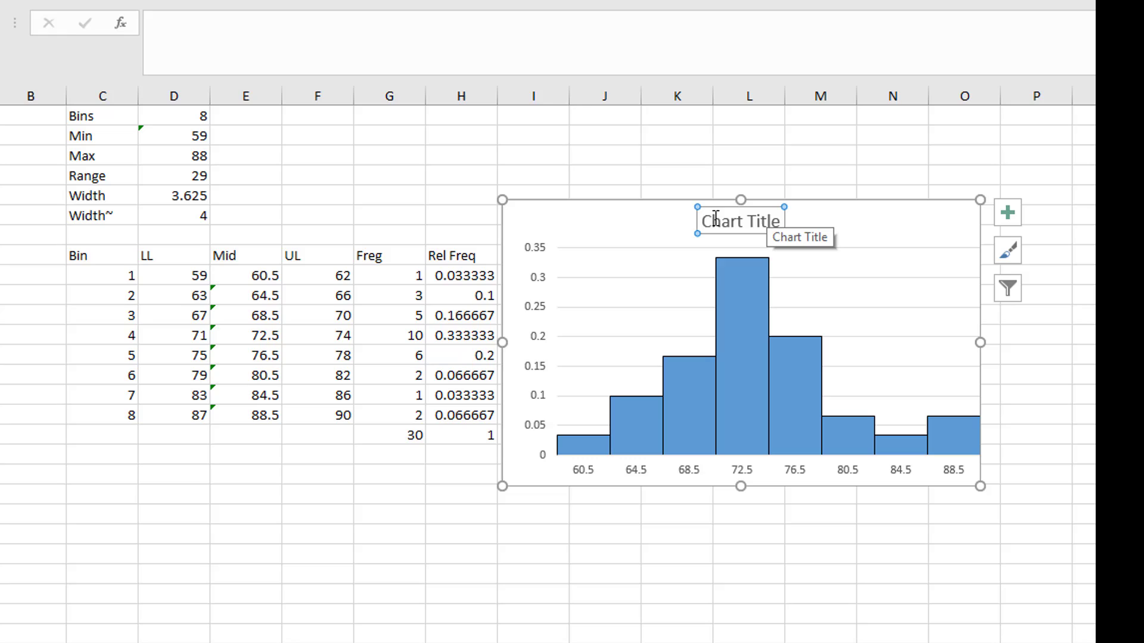
left_click_drag(706, 221, 784, 222)
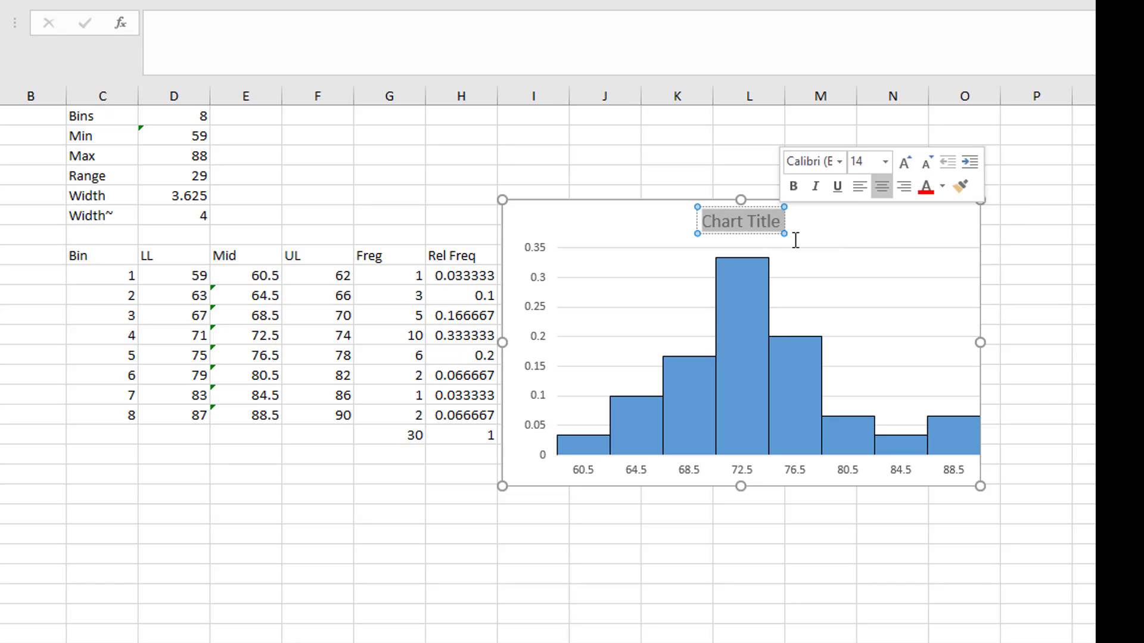
type("Rela")
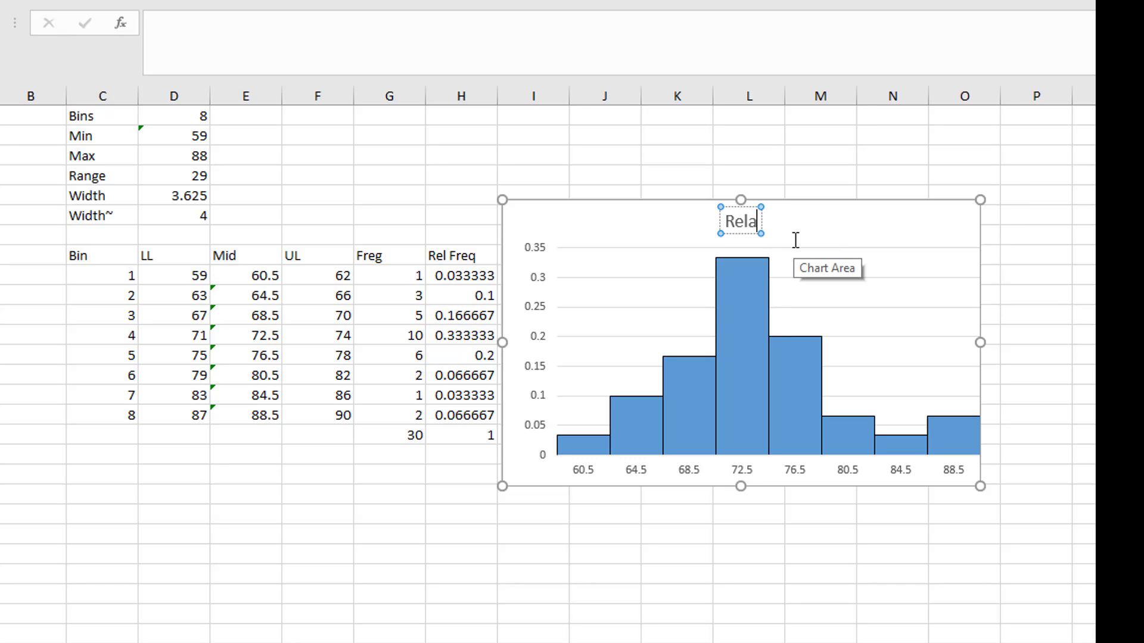
type("tive F")
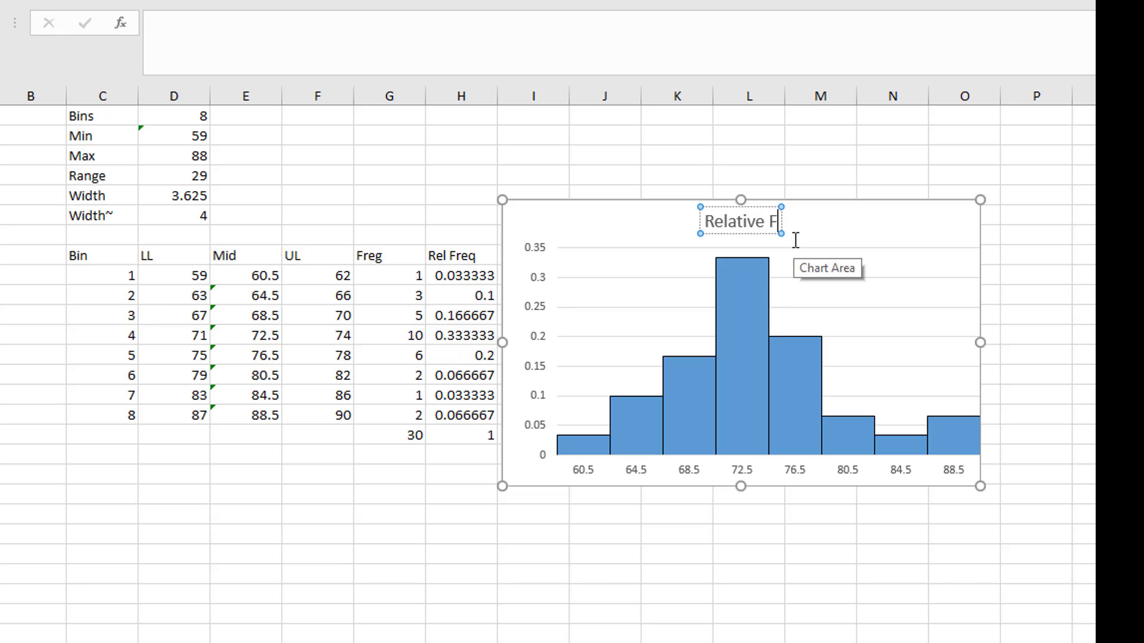
type("requenci")
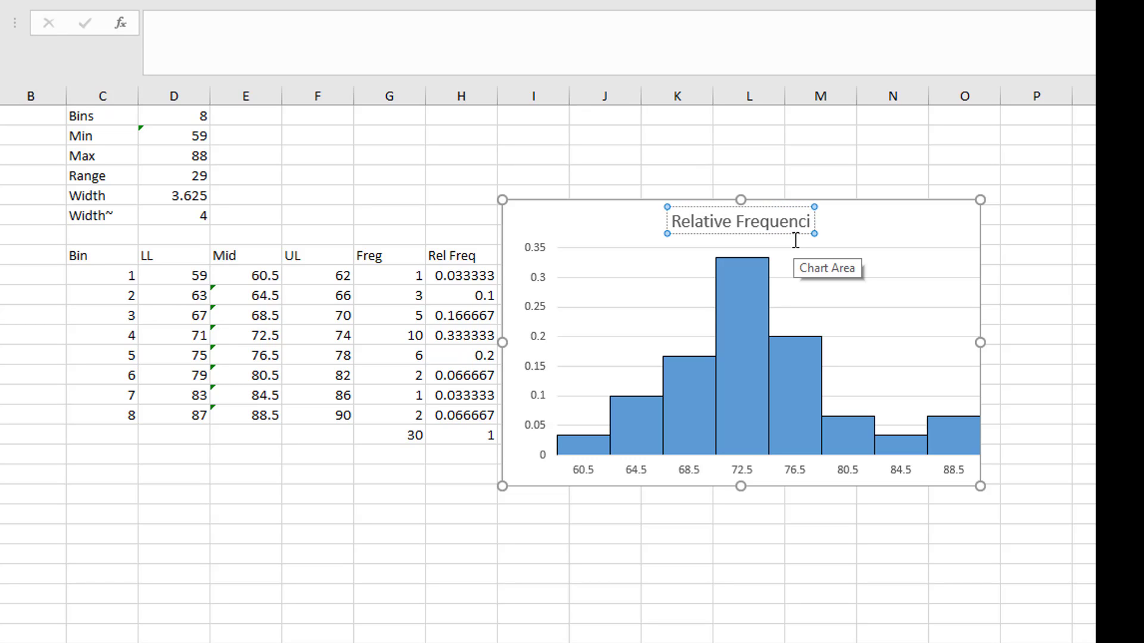
type("es")
left_click(762, 614)
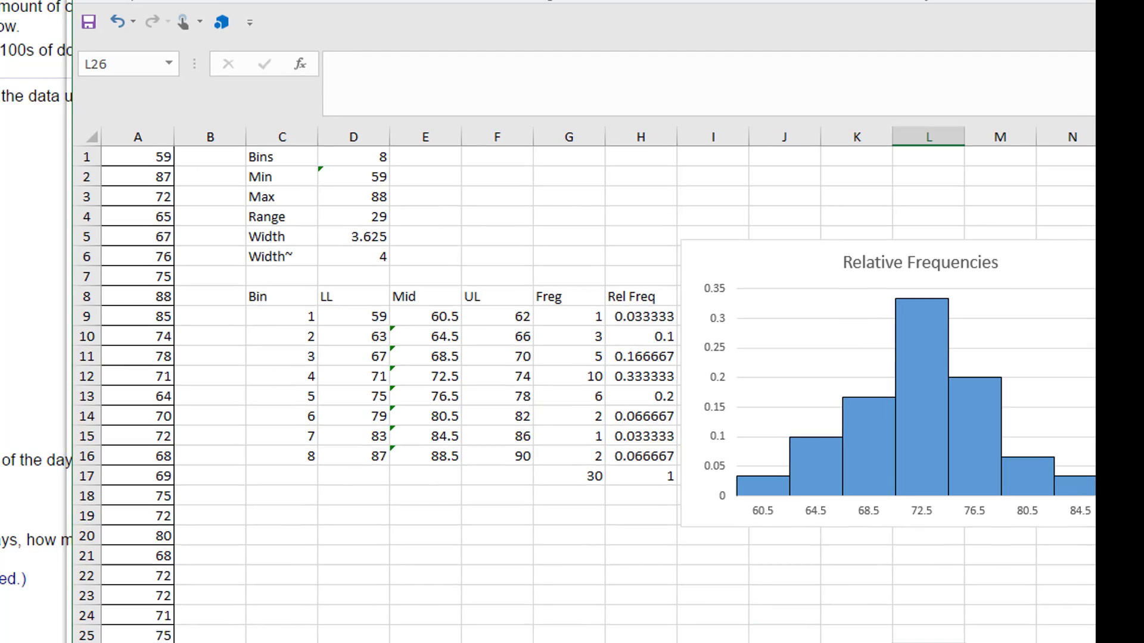
Move the Excel window aside to compare its chart with the MathXL histograms, then show the question.
left_click_drag(457, 20, 510, 503)
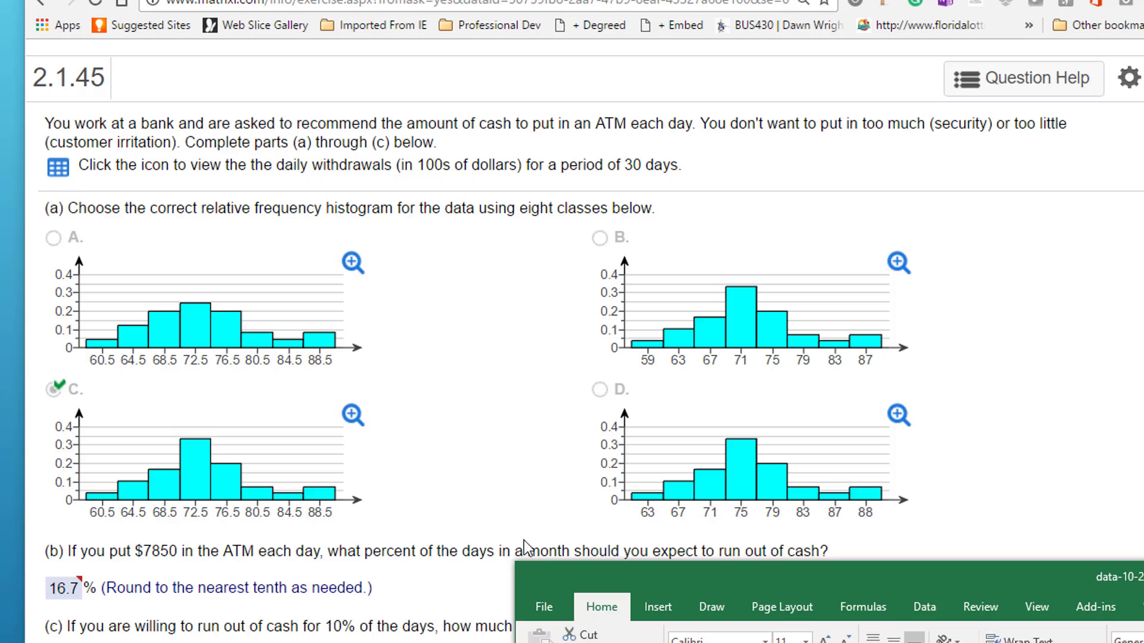
left_click_drag(791, 587, 519, 44)
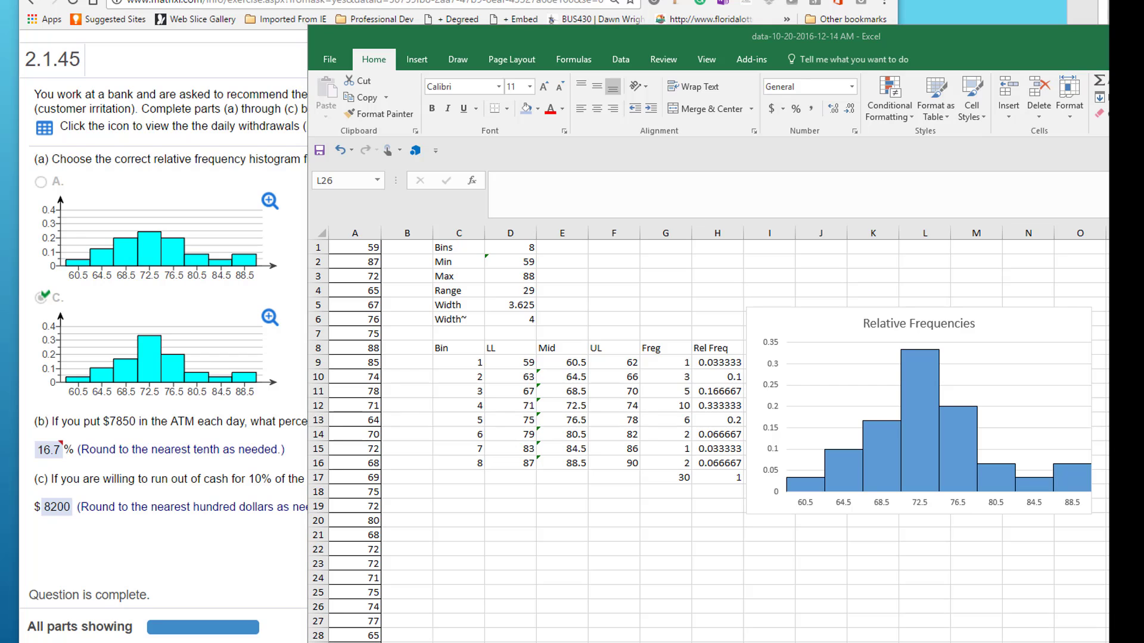
left_click(210, 589)
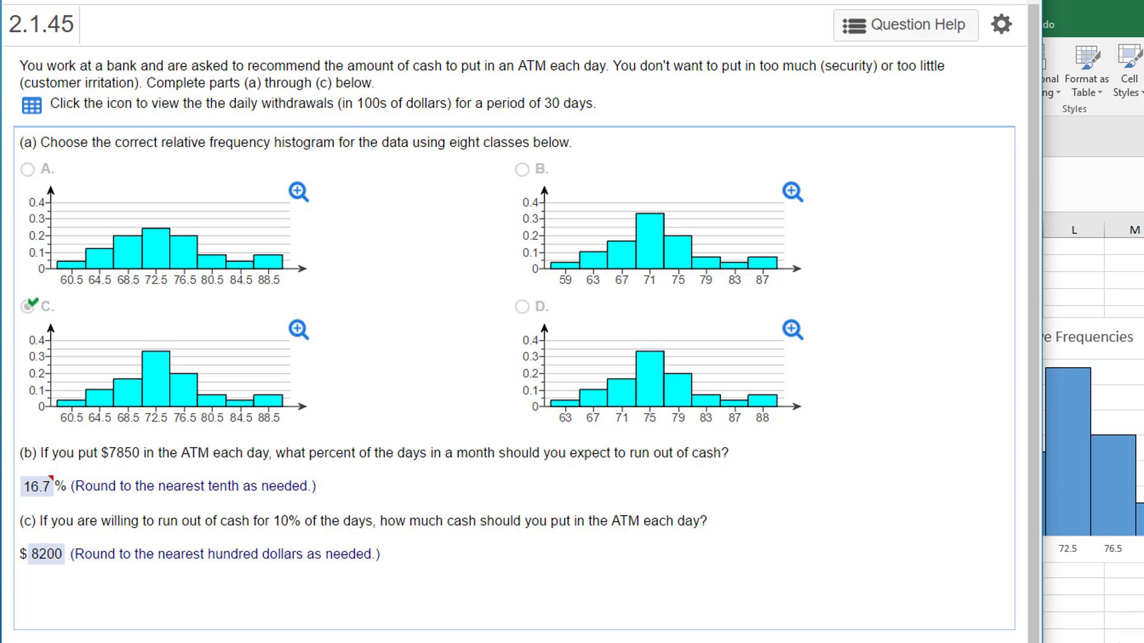
Label G18 'b' and enter =SUM(H14:H16) in H18.
key("alt+Tab")
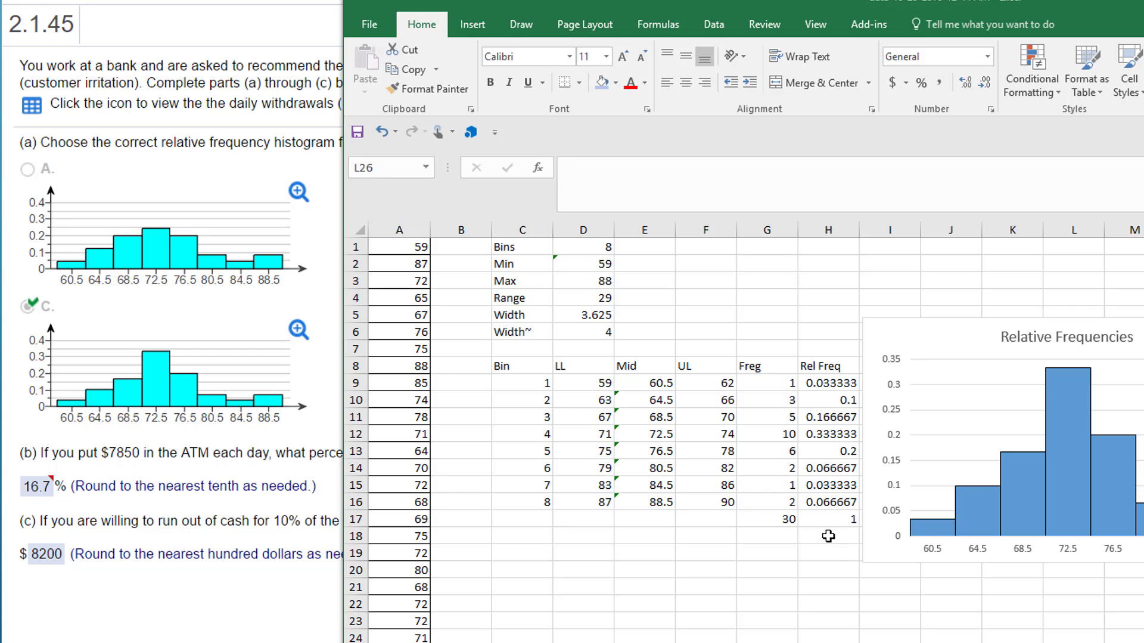
left_click(782, 538)
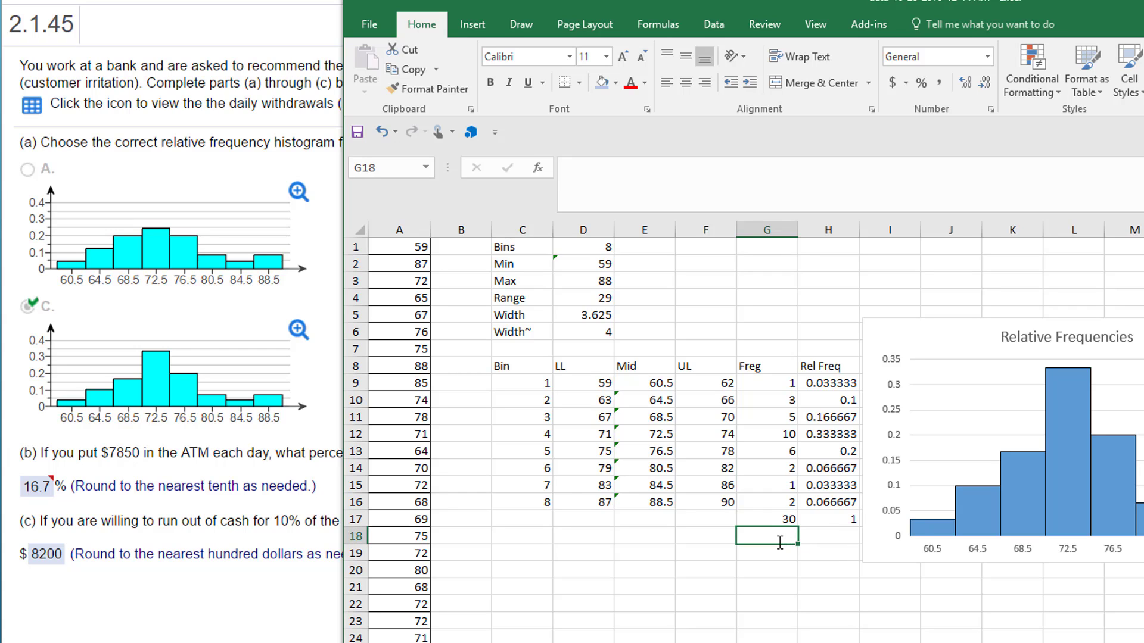
type("b")
left_click(827, 539)
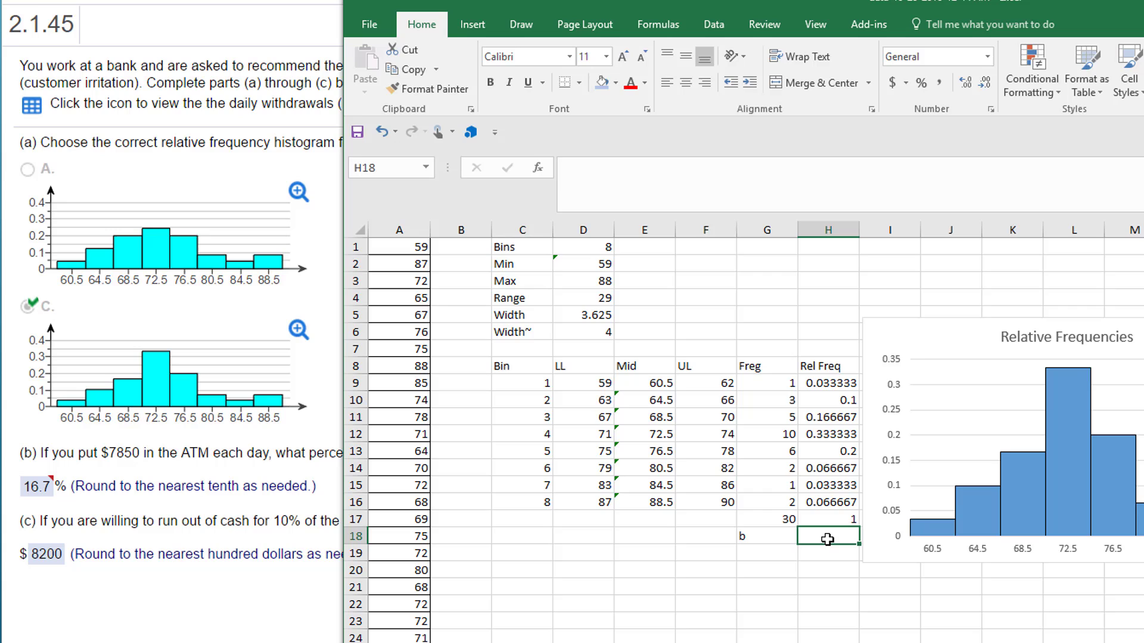
type("=")
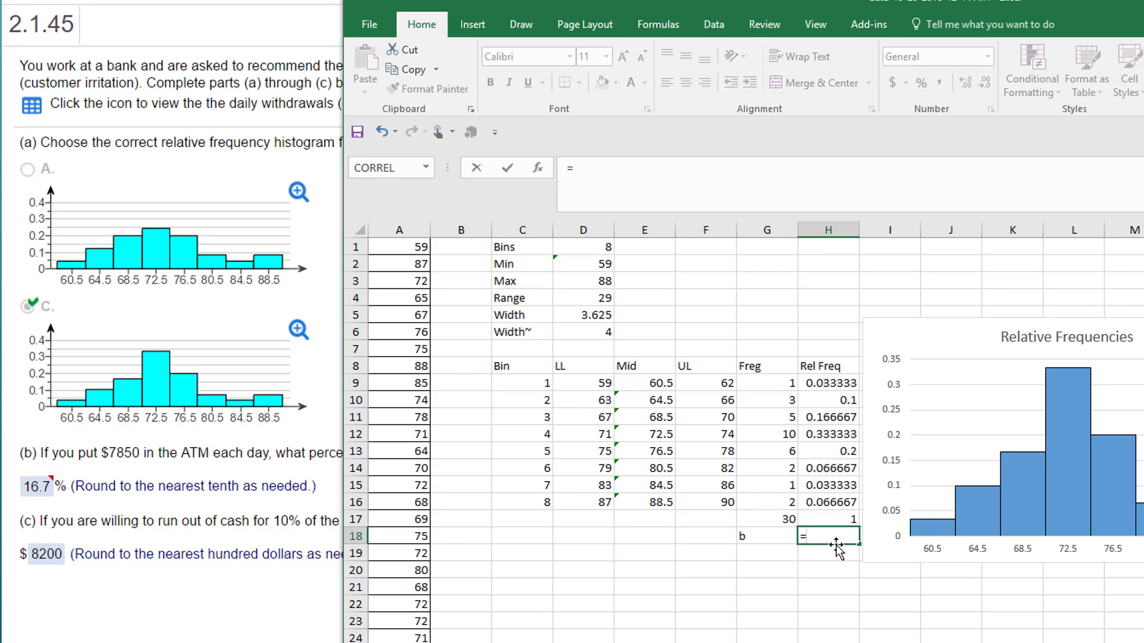
type("sum")
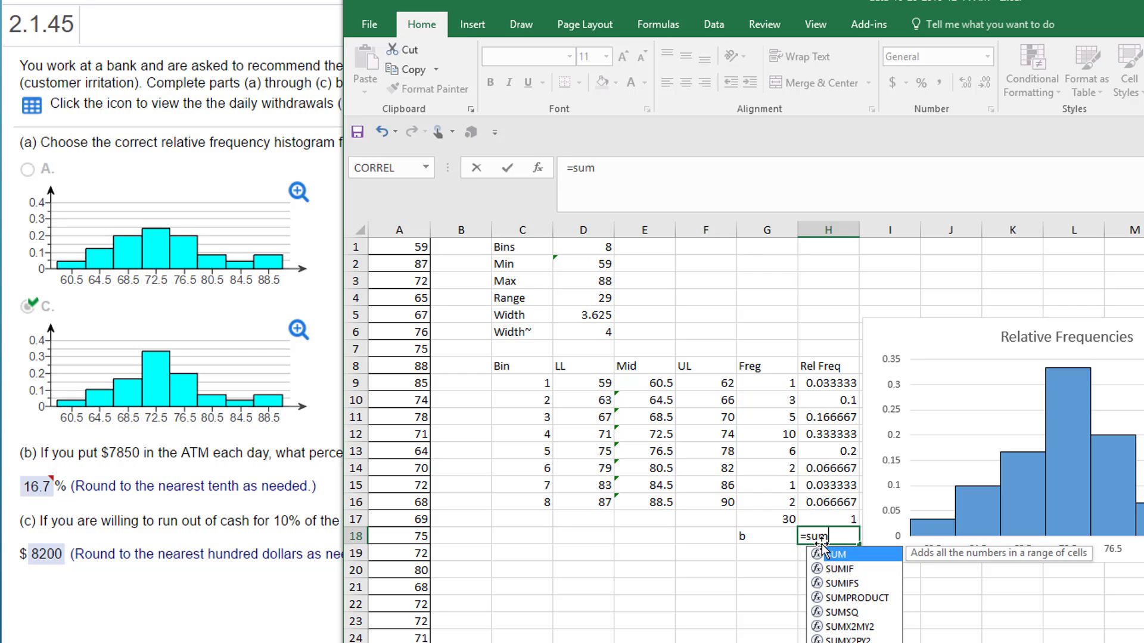
type("(")
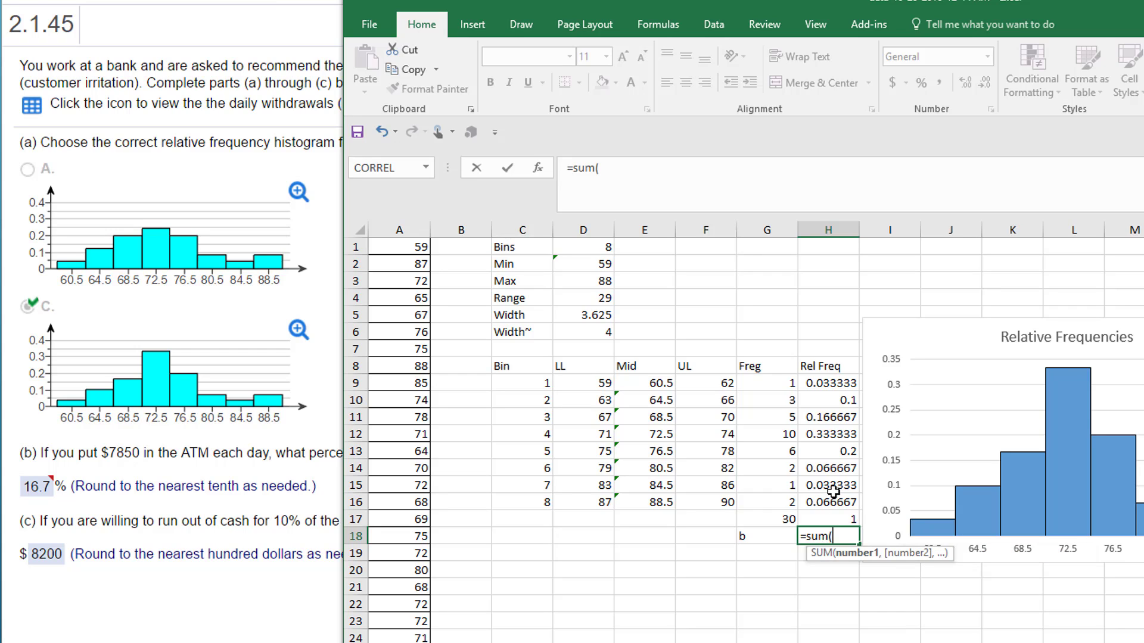
left_click_drag(841, 469, 840, 501)
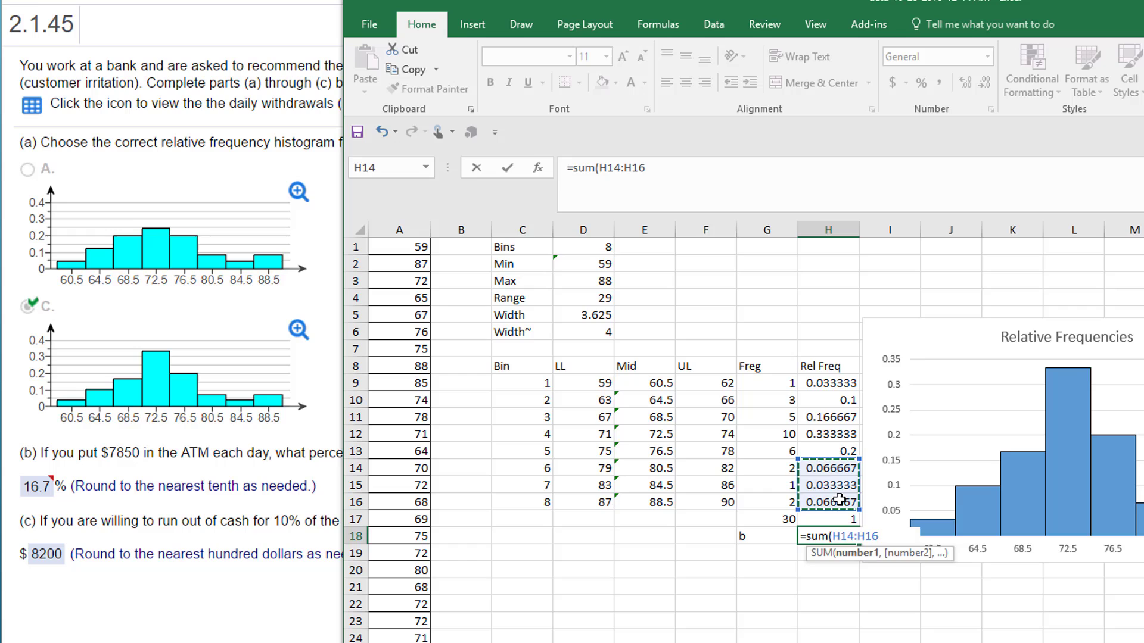
key("Return")
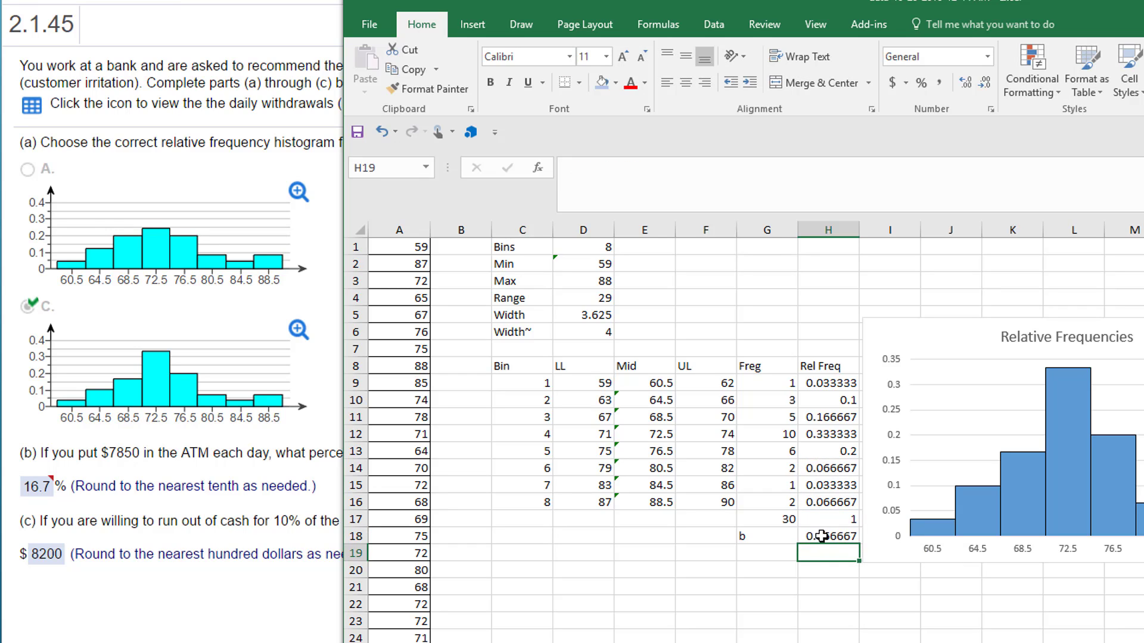
Format H18 as a one-decimal percentage (16.7%) and check it against MathXL's feedback.
left_click(815, 537)
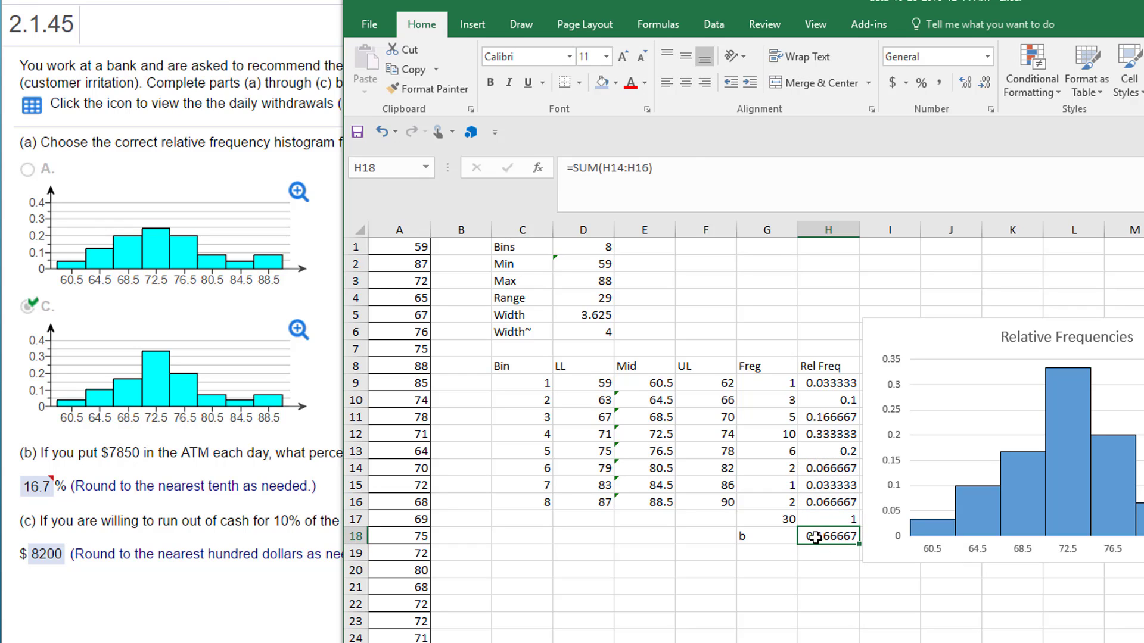
left_click(921, 84)
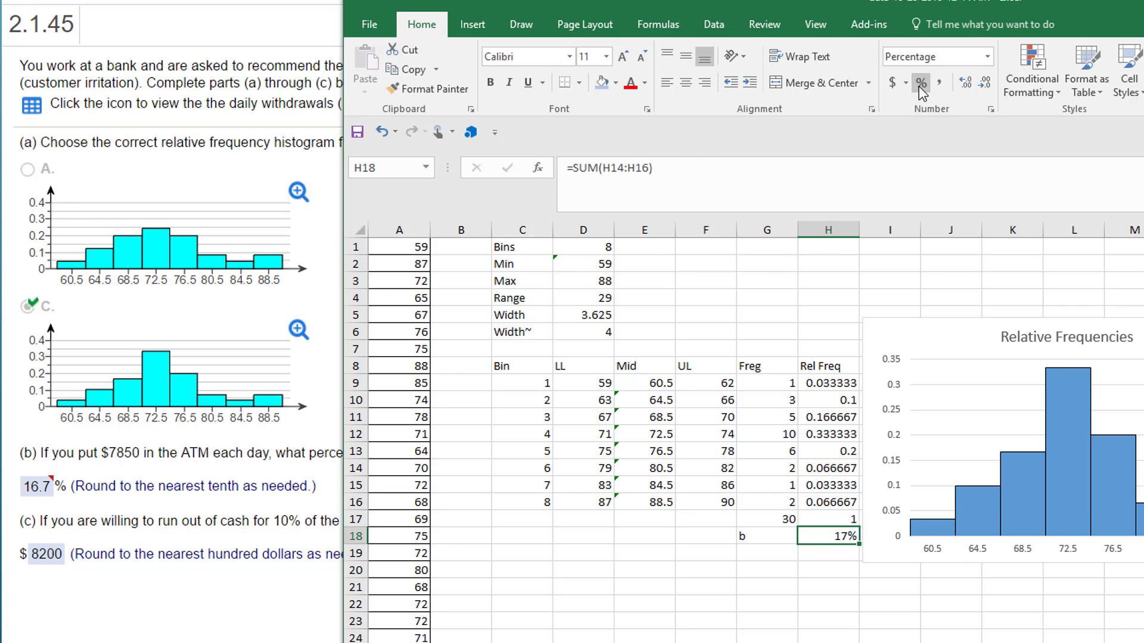
left_click(967, 84)
left_click(46, 486)
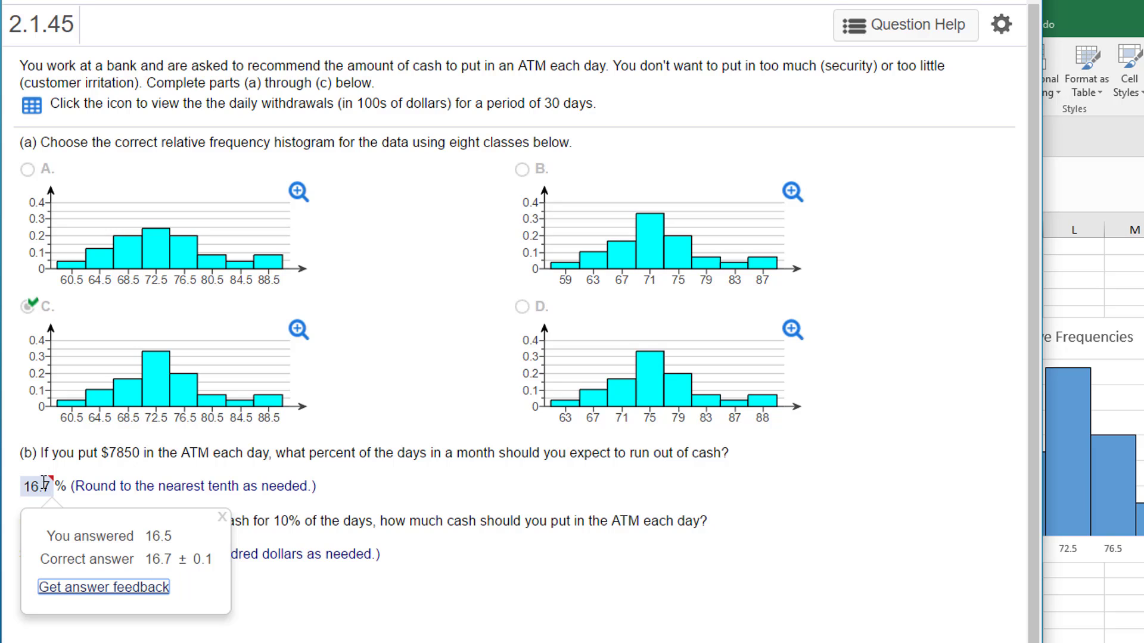
key("alt+Tab")
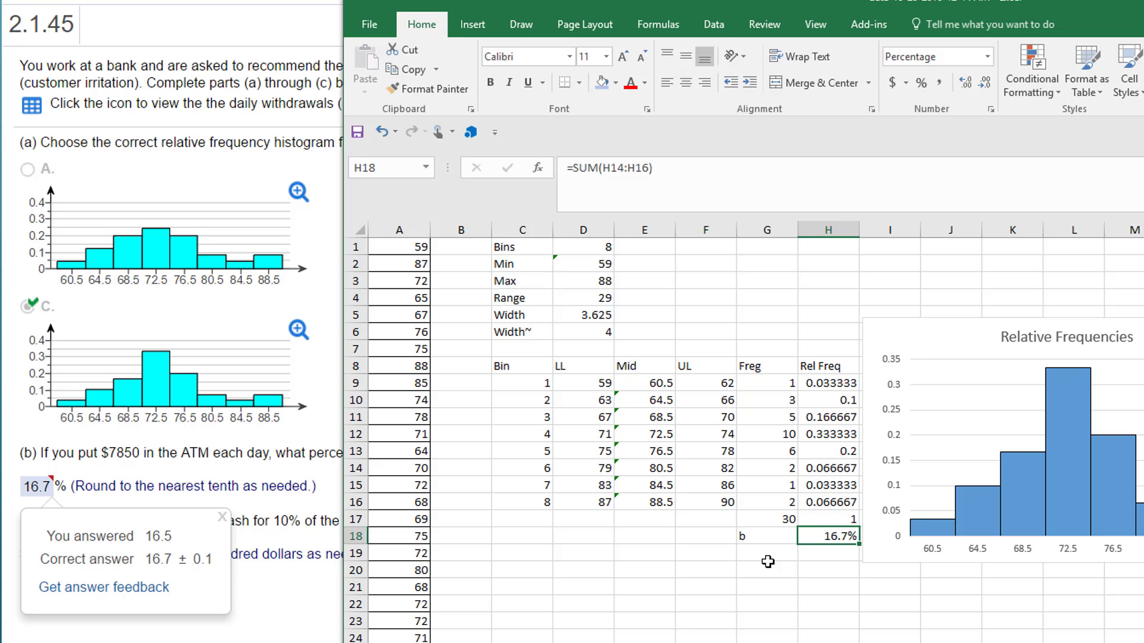
left_click(764, 553)
Read part c in MathXL and enter the label 'c' in G19.
type("c")
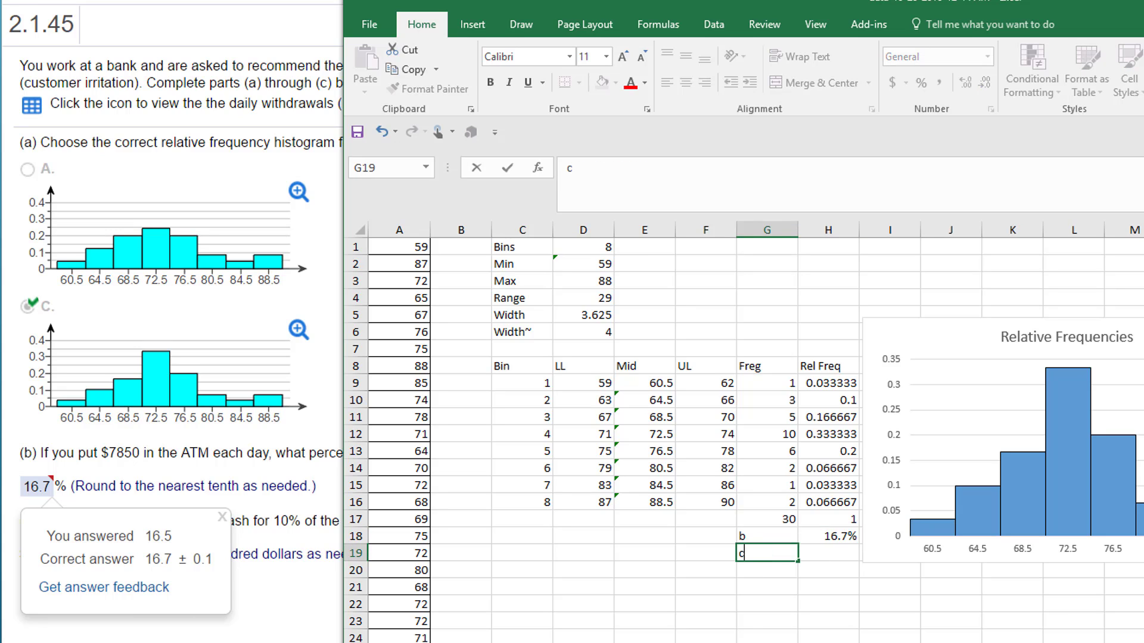
left_click(300, 630)
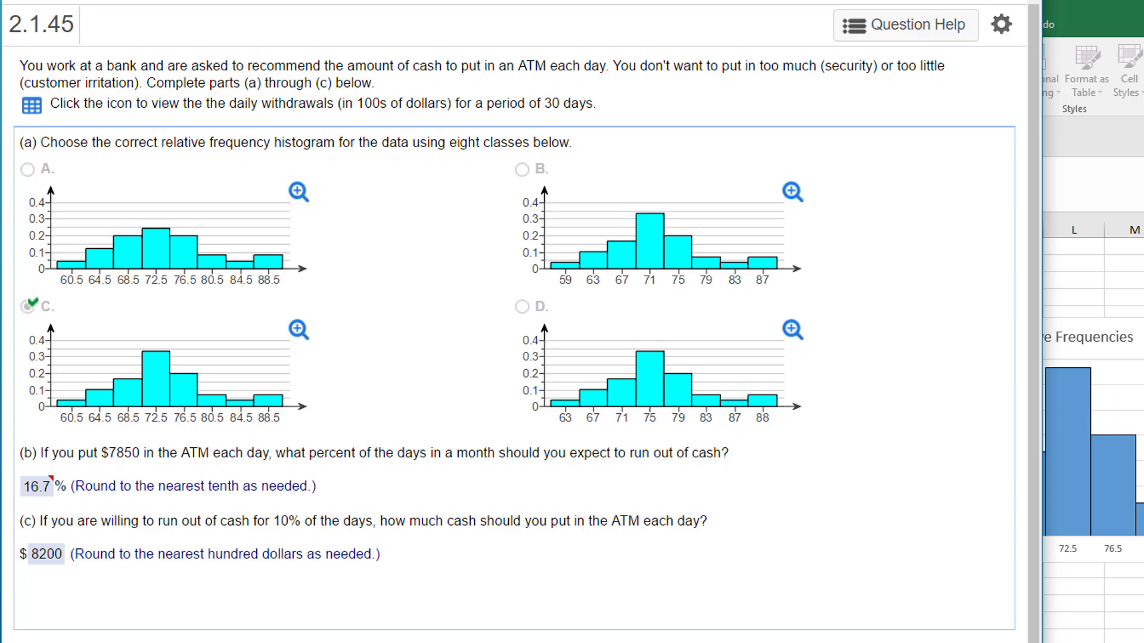
key("alt+Tab")
left_click(767, 553)
type("c")
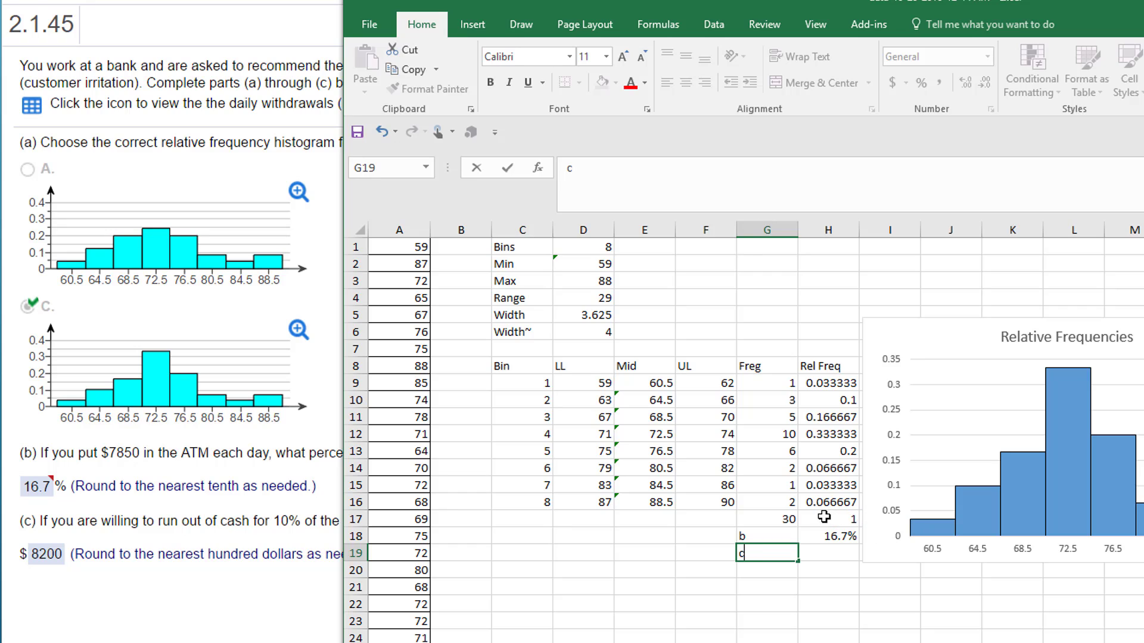
Enter =SUM(H15:H16) in H19 and format it as a percentage, showing 10%.
left_click(827, 556)
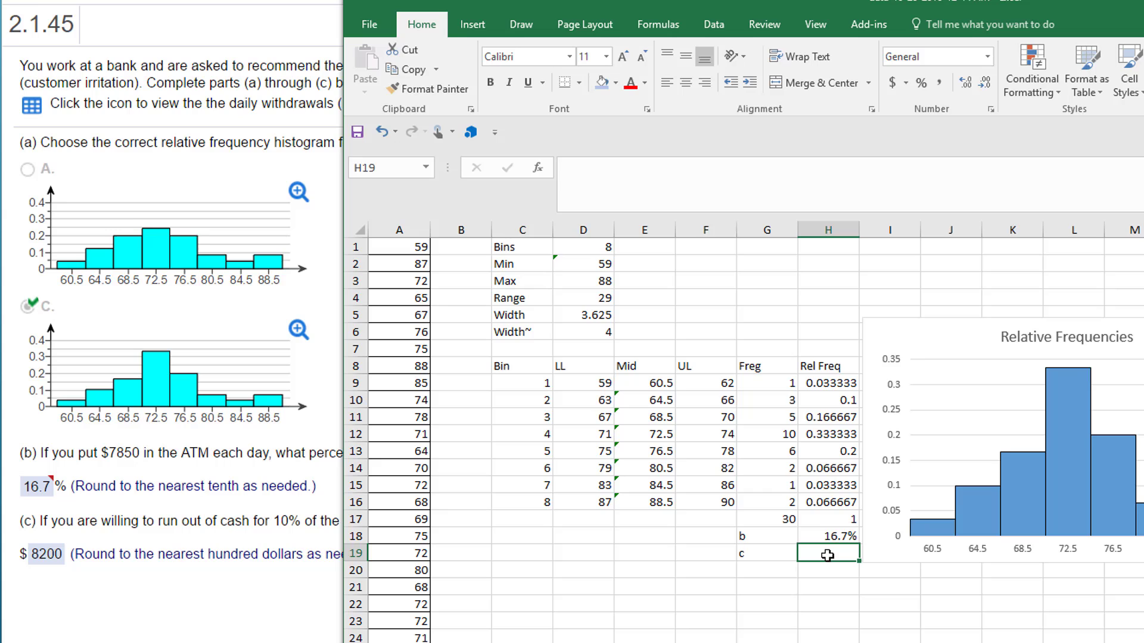
type("=")
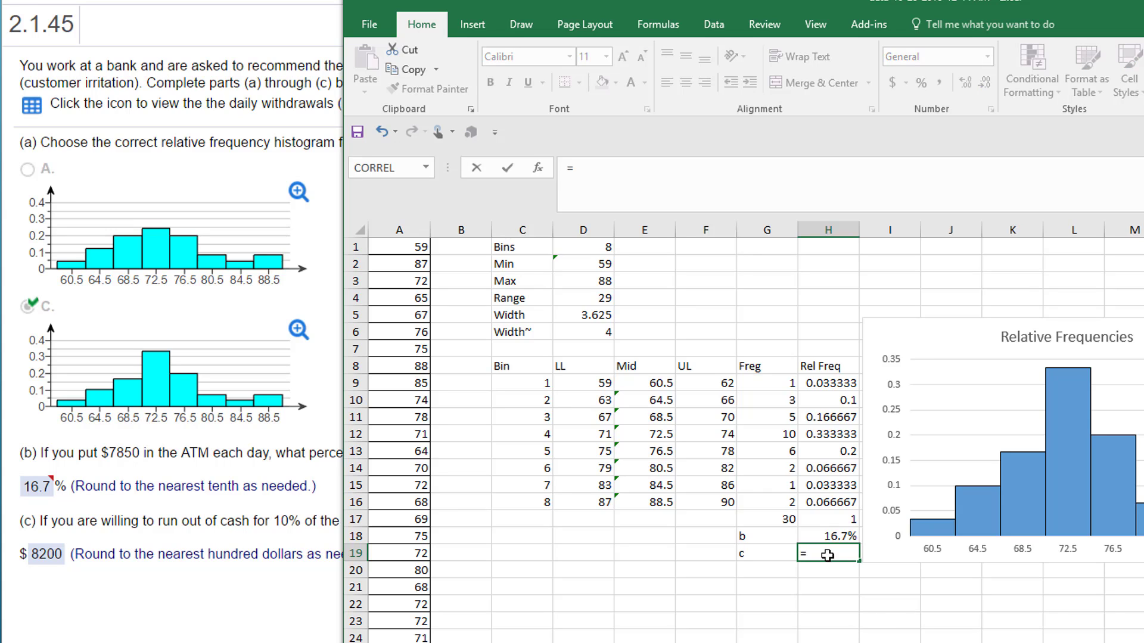
type("sum(")
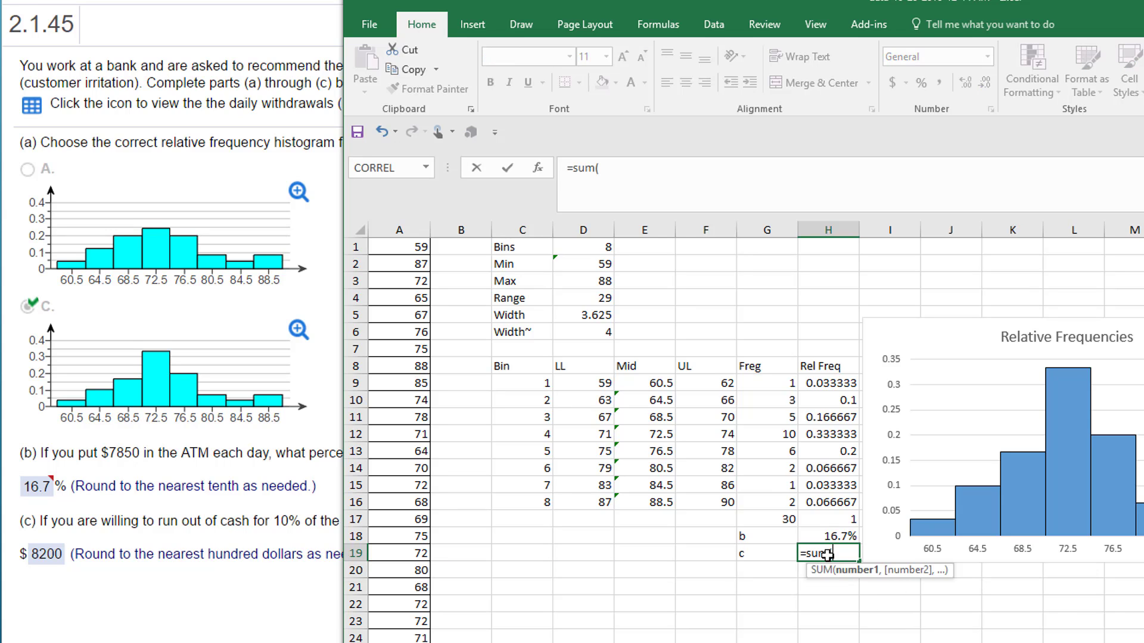
left_click_drag(825, 485, 825, 501)
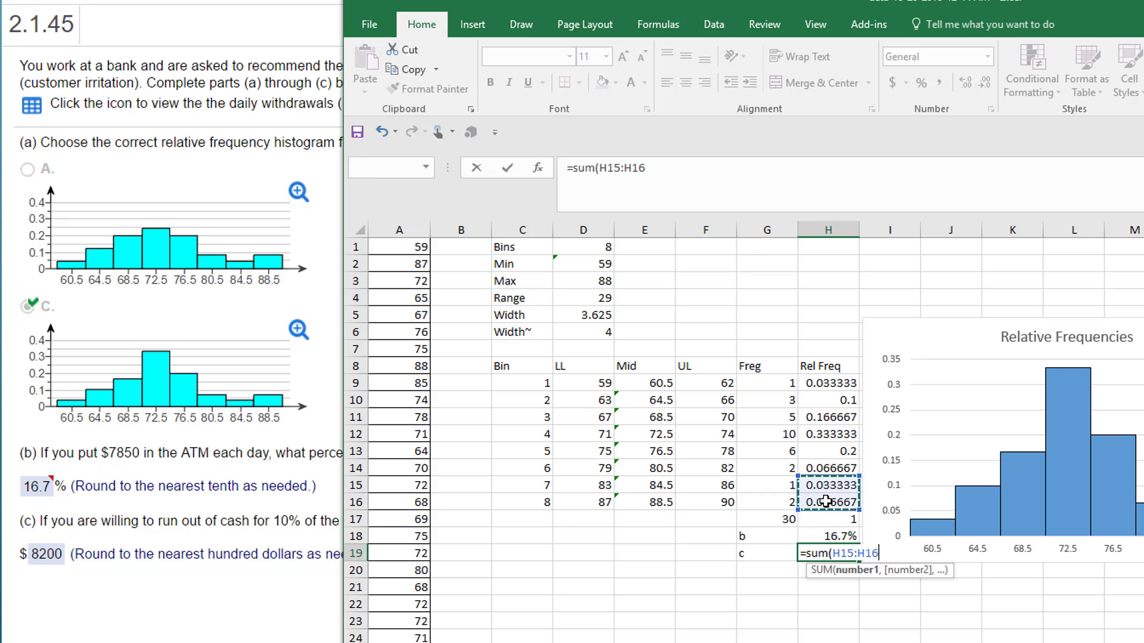
key("Return")
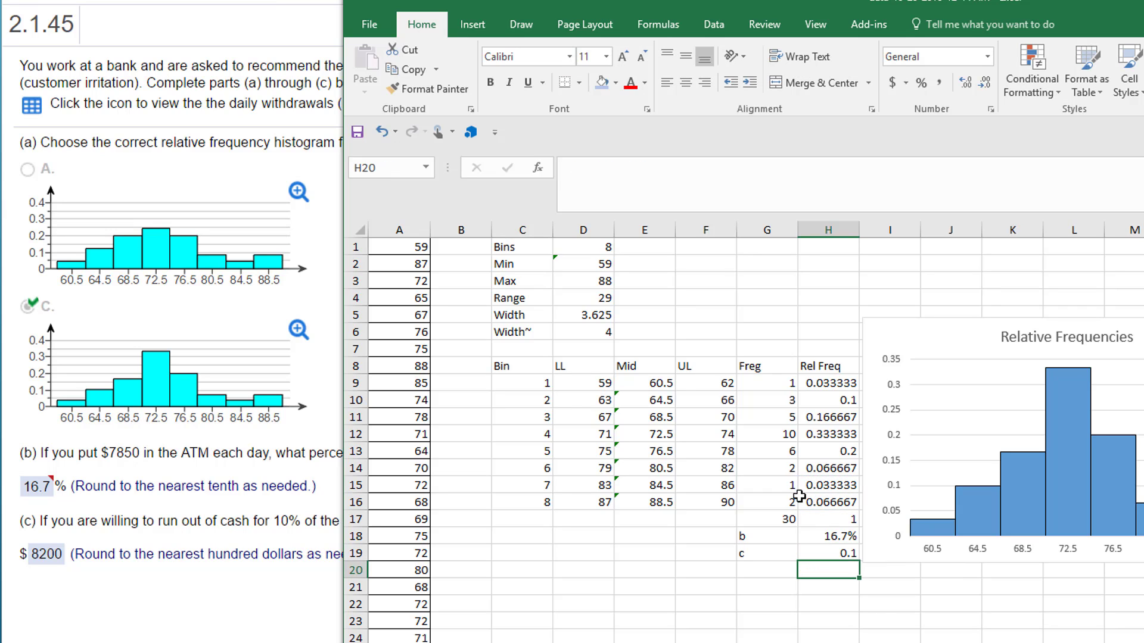
left_click(841, 554)
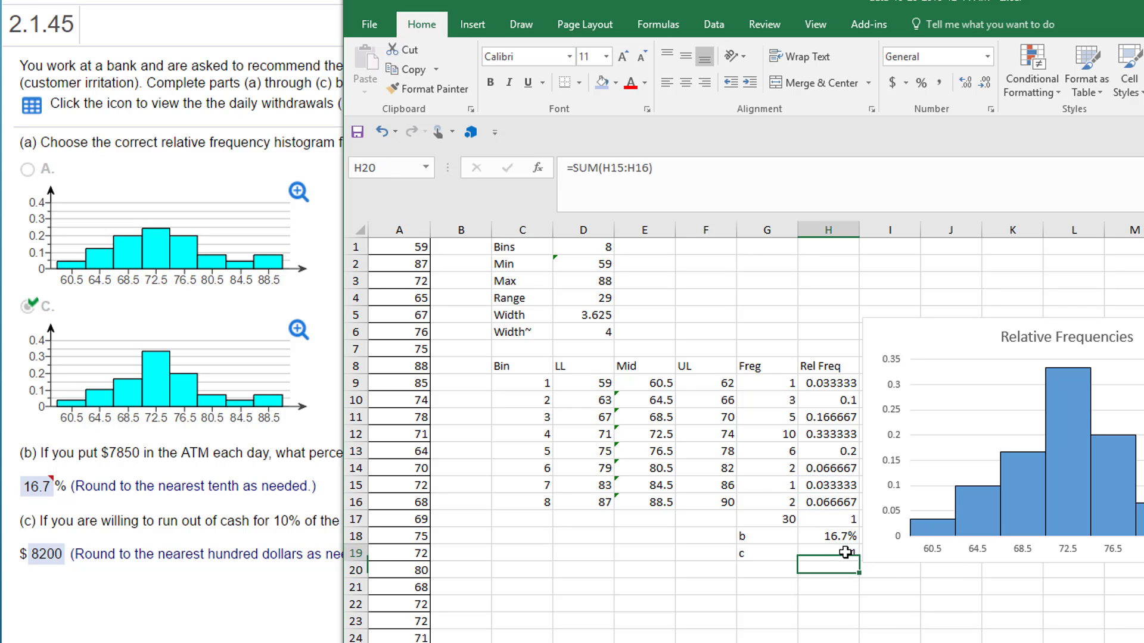
left_click(925, 83)
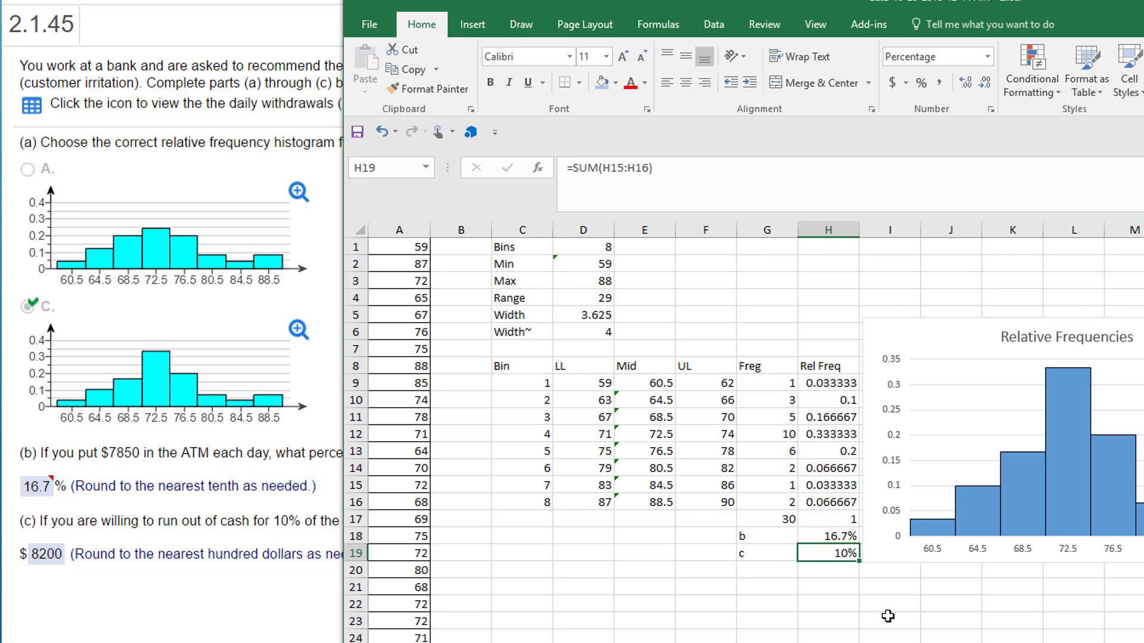